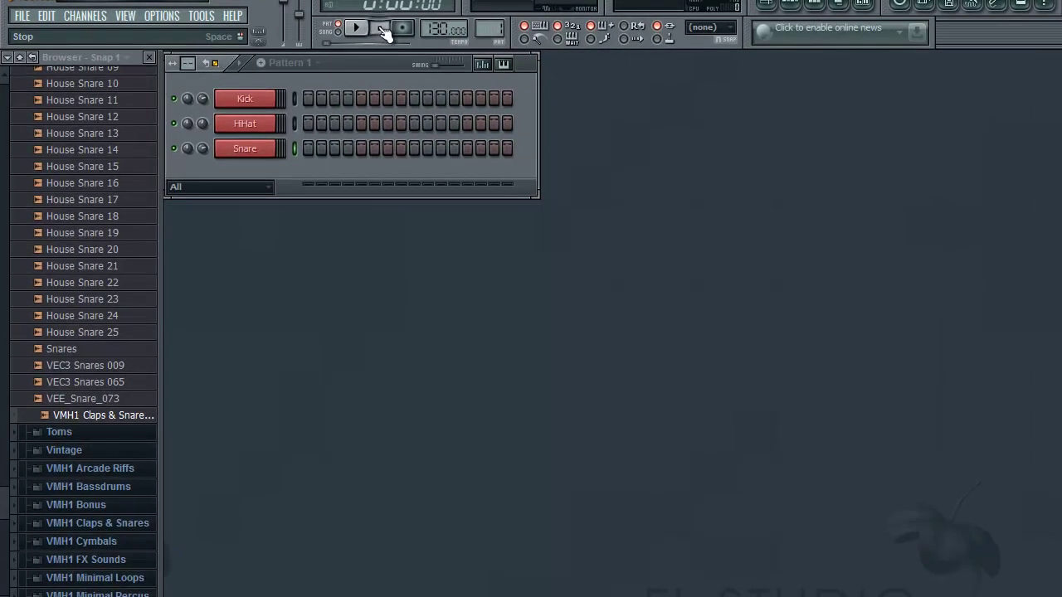
- Add a Slicex channel below the Snare channel and move its plugin window clear of the channel list
{"action": "left_click", "coordinate": [296, 99]}
{"action": "left_click", "coordinate": [295, 150]}
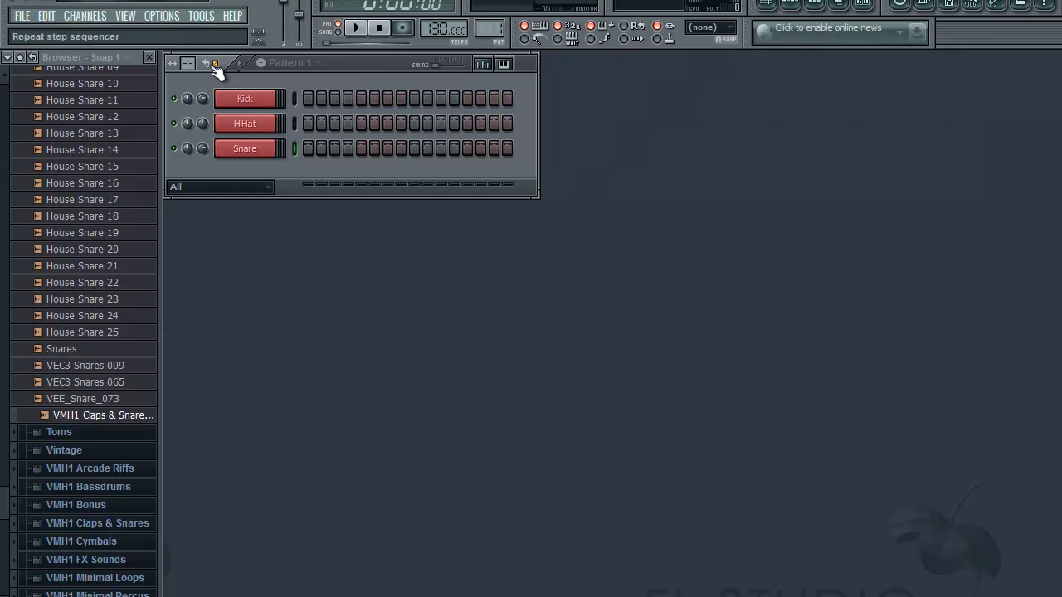
{"action": "left_click", "coordinate": [170, 18]}
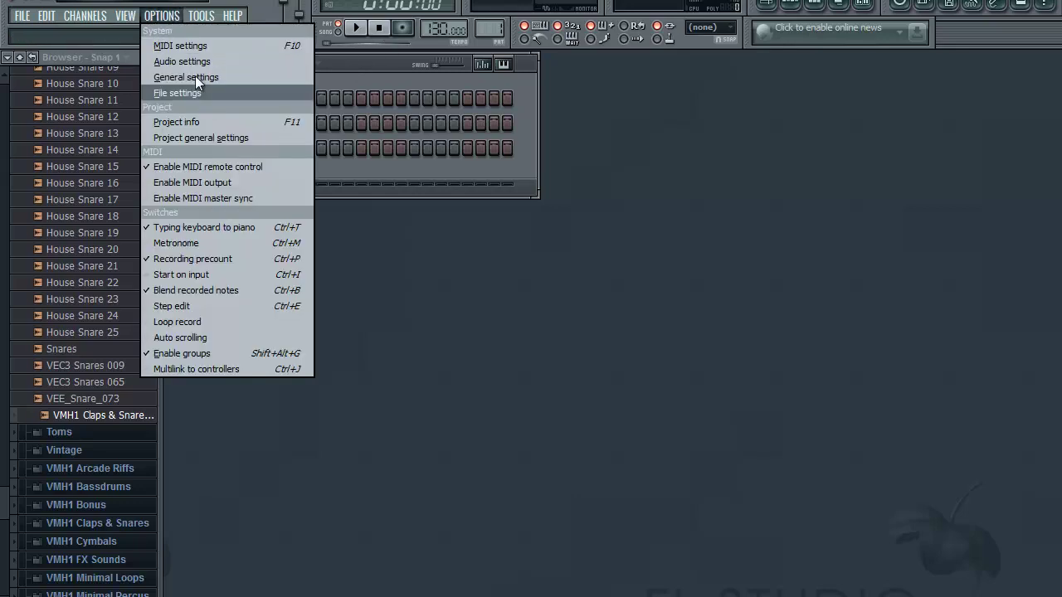
{"action": "mouse_move", "coordinate": [95, 31]}
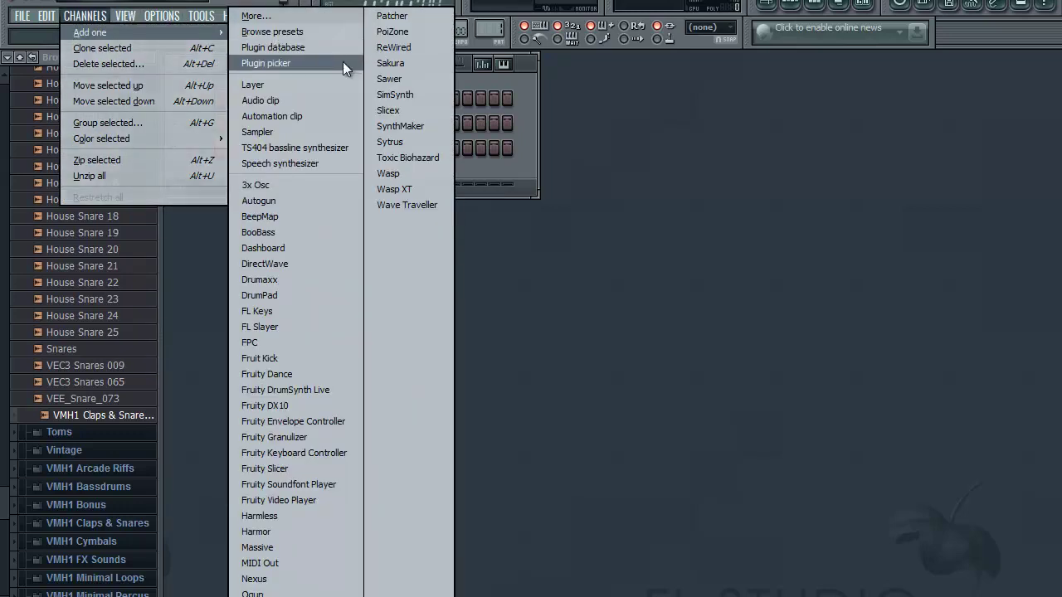
{"action": "left_click", "coordinate": [412, 111]}
{"action": "left_click_drag", "start_coordinate": [428, 167], "coordinate": [566, 87]}
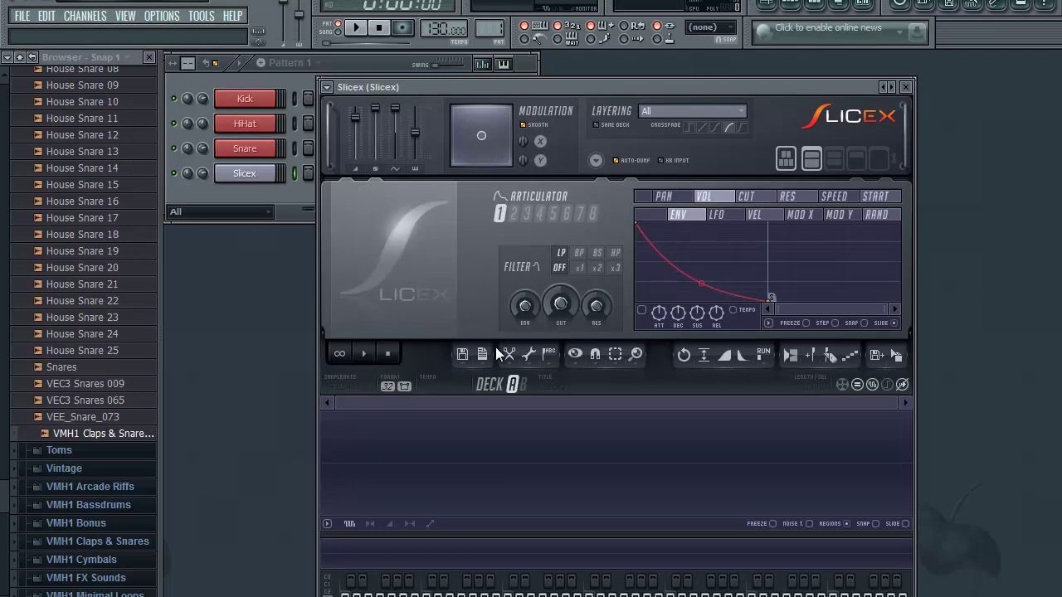
- Load SayGoodbye.mp3 from the Desktop into Slicex deck A and move the plugin window up so all of it shows
{"action": "left_click", "coordinate": [462, 354]}
{"action": "left_click", "coordinate": [487, 396]}
{"action": "left_click_drag", "start_coordinate": [747, 182], "coordinate": [748, 286]}
{"action": "left_click", "coordinate": [496, 282]}
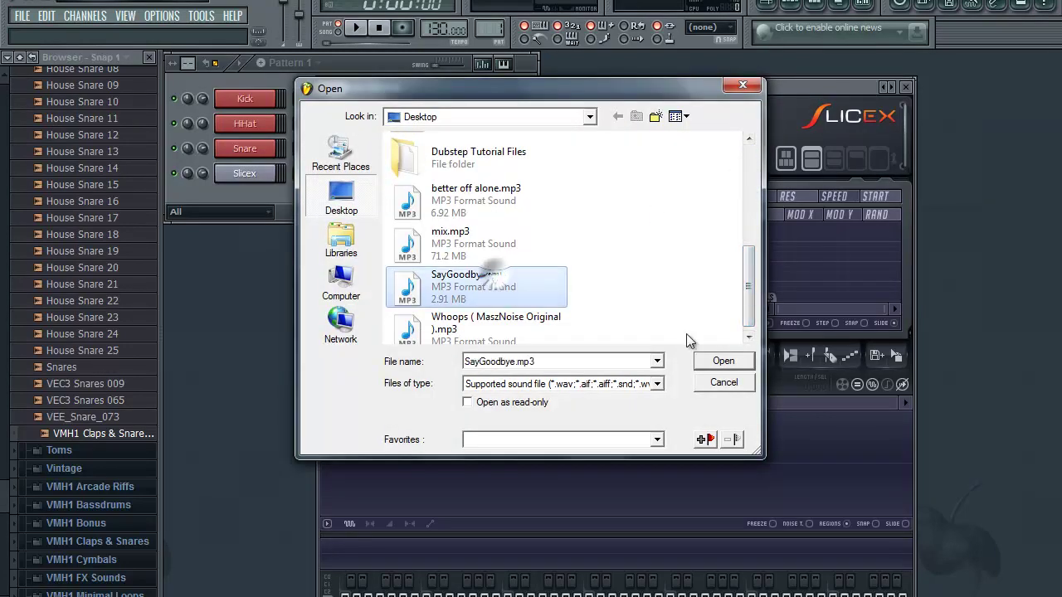
{"action": "left_click", "coordinate": [723, 362]}
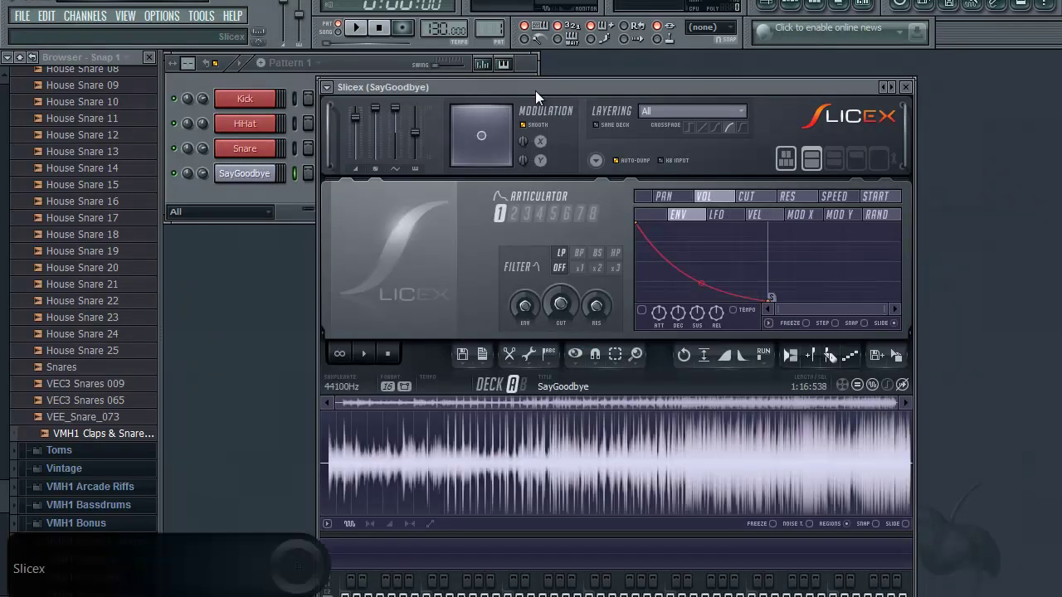
{"action": "left_click_drag", "start_coordinate": [534, 90], "coordinate": [545, 52]}
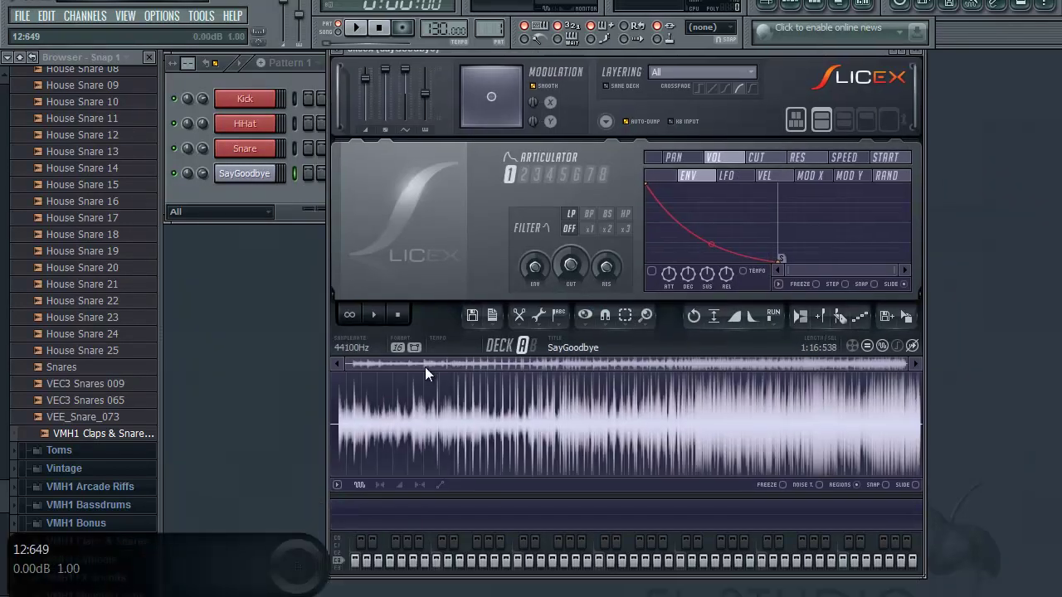
- Autodetect the SayGoodbye sample's tempo using detection for songs with constant tempo, and accept the sample properties
{"action": "scroll", "coordinate": [338, 430], "scroll_direction": "up", "scroll_amount": 5}
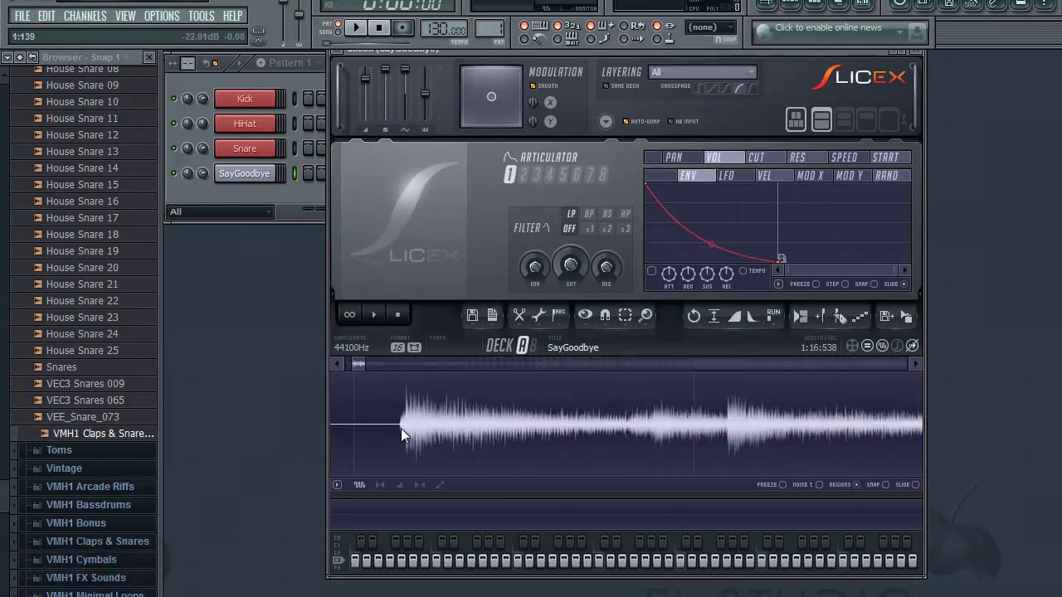
{"action": "left_click", "coordinate": [492, 316]}
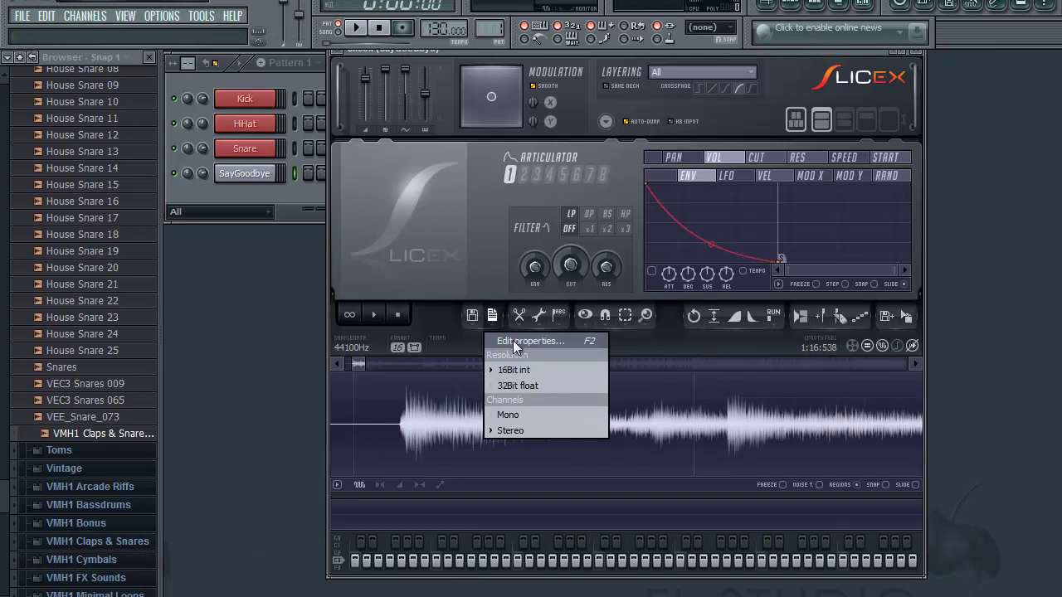
{"action": "left_click", "coordinate": [512, 340]}
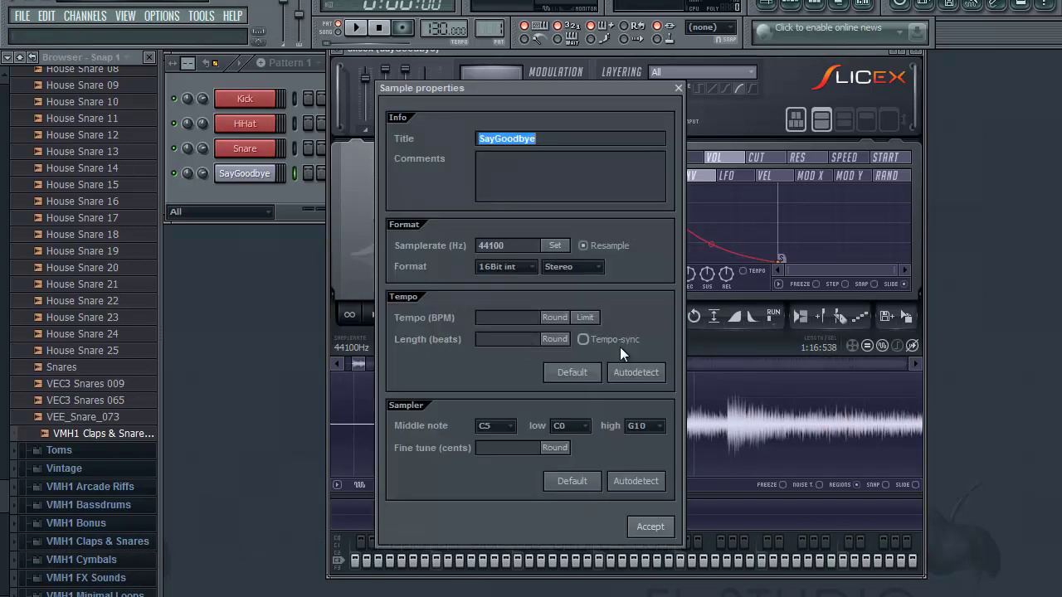
{"action": "left_click", "coordinate": [631, 370]}
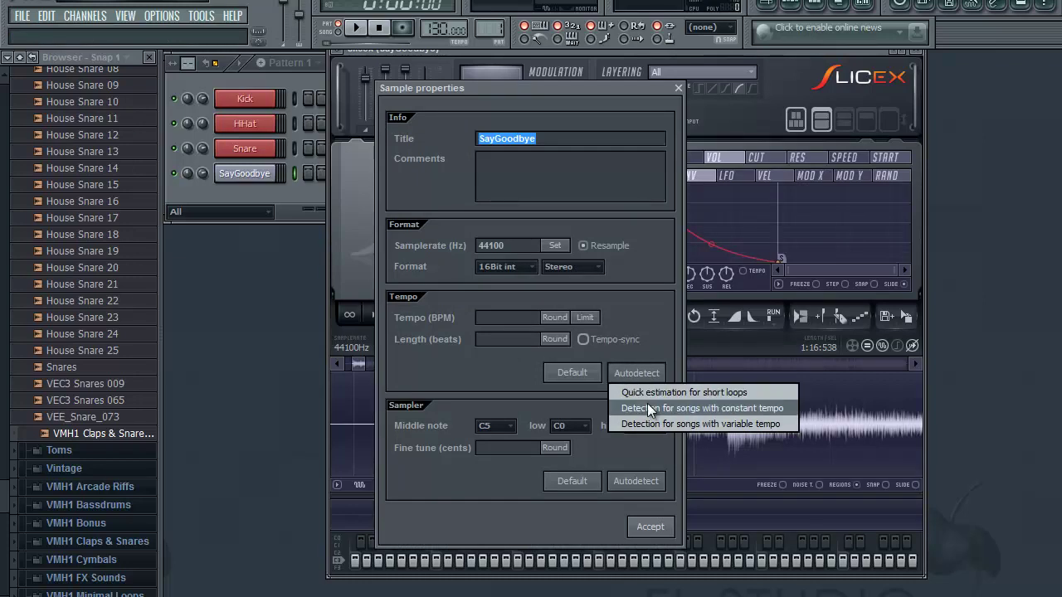
{"action": "left_click", "coordinate": [648, 407]}
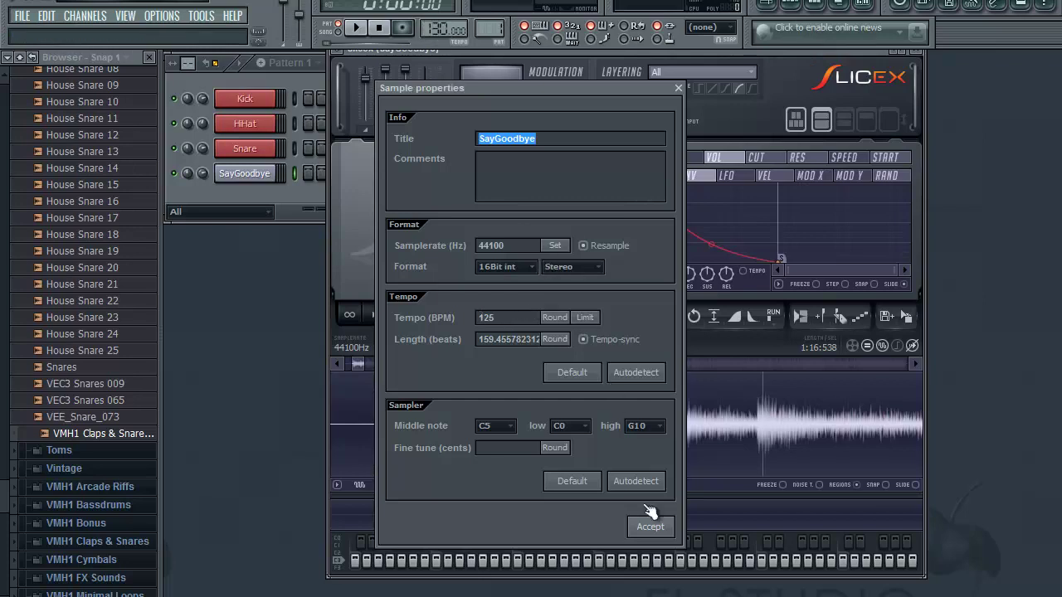
{"action": "left_click", "coordinate": [501, 323]}
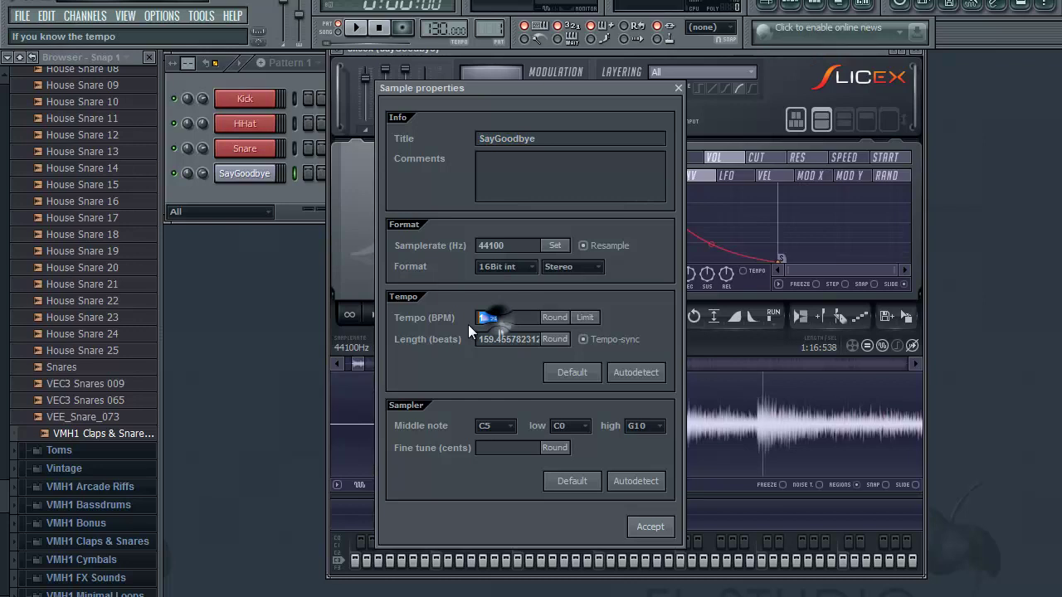
{"action": "left_click", "coordinate": [649, 526]}
- Lower the project tempo to 125 BPM
{"action": "scroll", "coordinate": [438, 33], "scroll_direction": "down", "scroll_amount": 3}
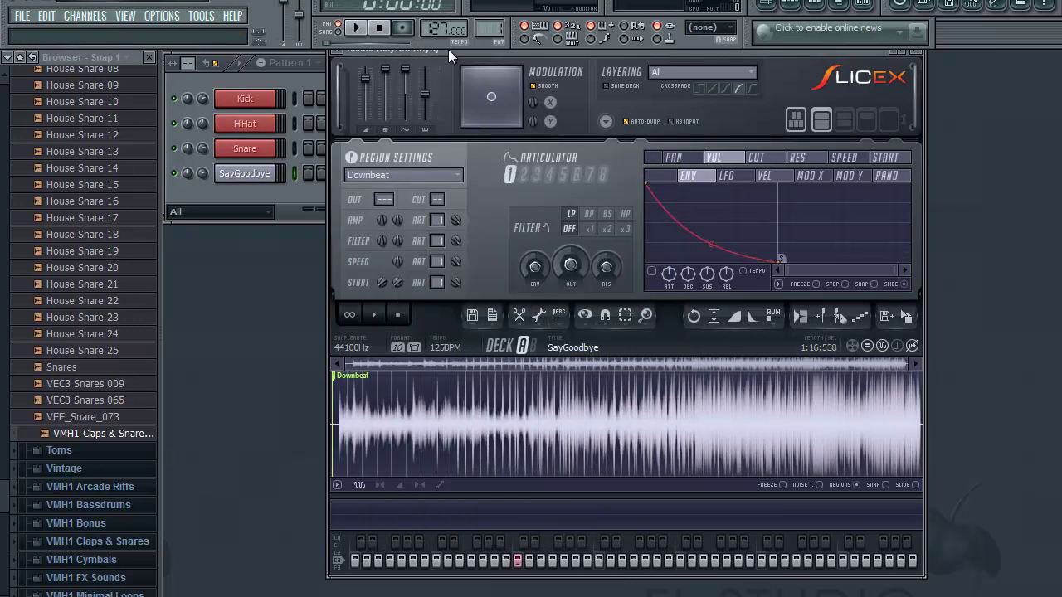
{"action": "scroll", "coordinate": [436, 32], "scroll_direction": "down", "scroll_amount": 2}
- Delete the Downbeat marker at the beginning of the SayGoodbye waveform
{"action": "scroll", "coordinate": [338, 439], "scroll_direction": "up", "scroll_amount": 5}
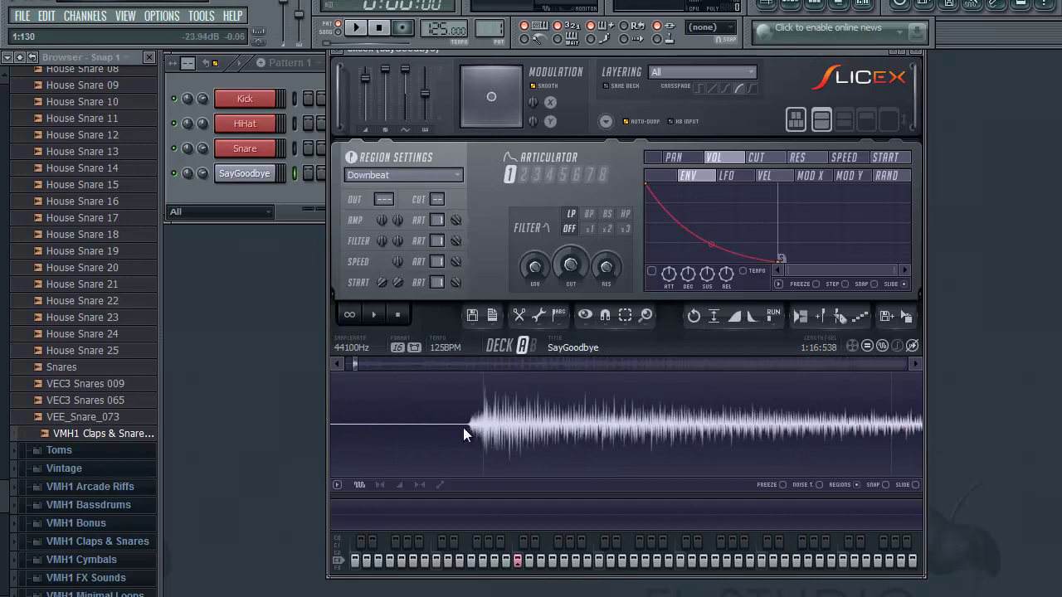
{"action": "scroll", "coordinate": [466, 427], "scroll_direction": "down", "scroll_amount": 5}
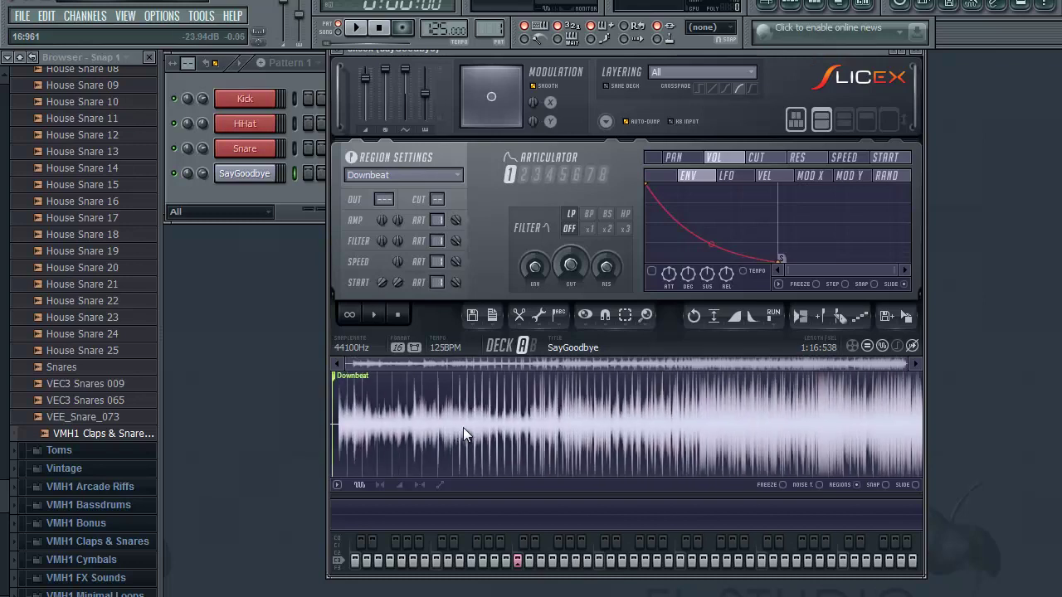
{"action": "right_click", "coordinate": [333, 376]}
{"action": "left_click", "coordinate": [349, 395]}
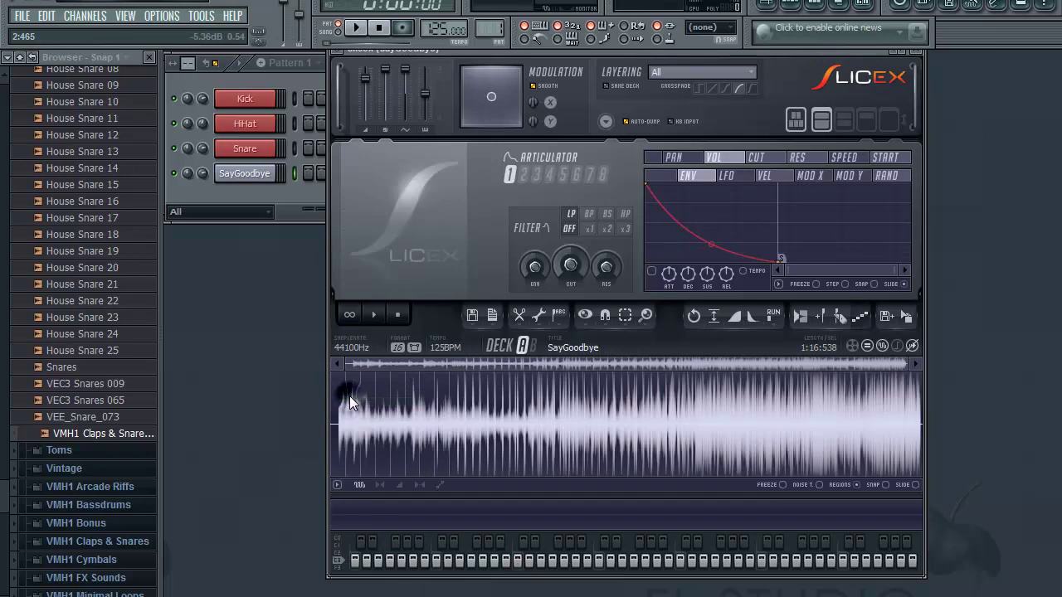
- Add a marker exactly where the sound begins after the opening silence, at about 1:139
{"action": "scroll", "coordinate": [340, 423], "scroll_direction": "up", "scroll_amount": 2}
{"action": "scroll", "coordinate": [339, 423], "scroll_direction": "down", "scroll_amount": 2}
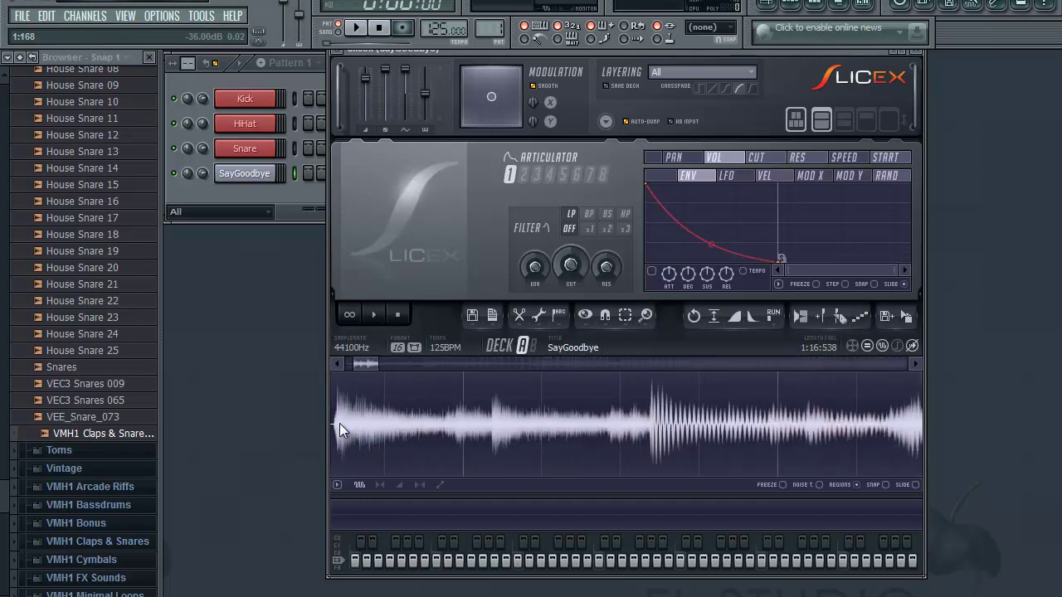
{"action": "scroll", "coordinate": [353, 365], "scroll_direction": "up", "scroll_amount": 3}
{"action": "scroll", "coordinate": [353, 365], "scroll_direction": "up", "scroll_amount": 2}
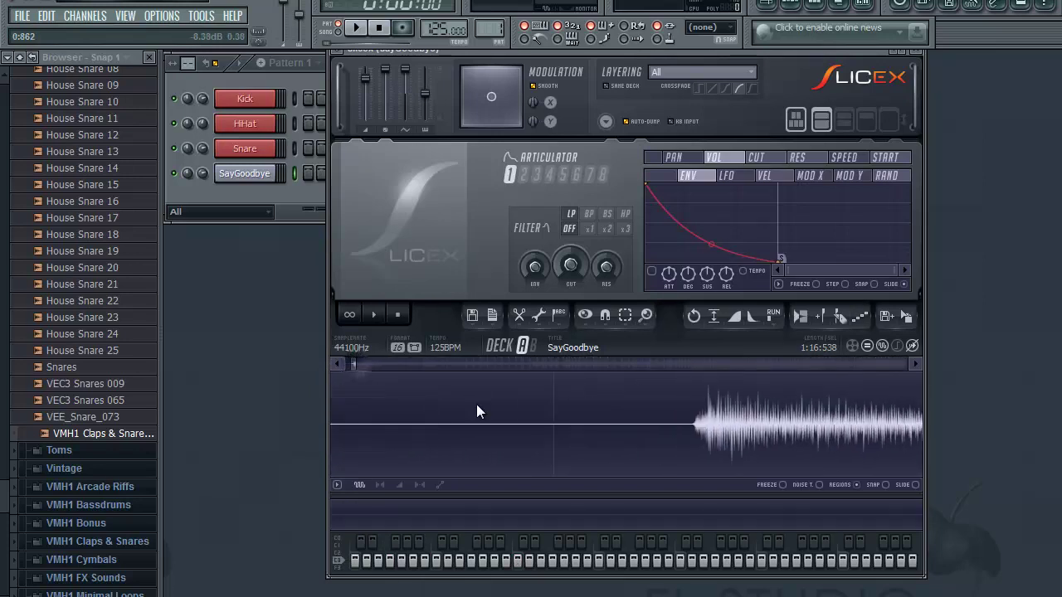
{"action": "scroll", "coordinate": [697, 425], "scroll_direction": "up", "scroll_amount": 3}
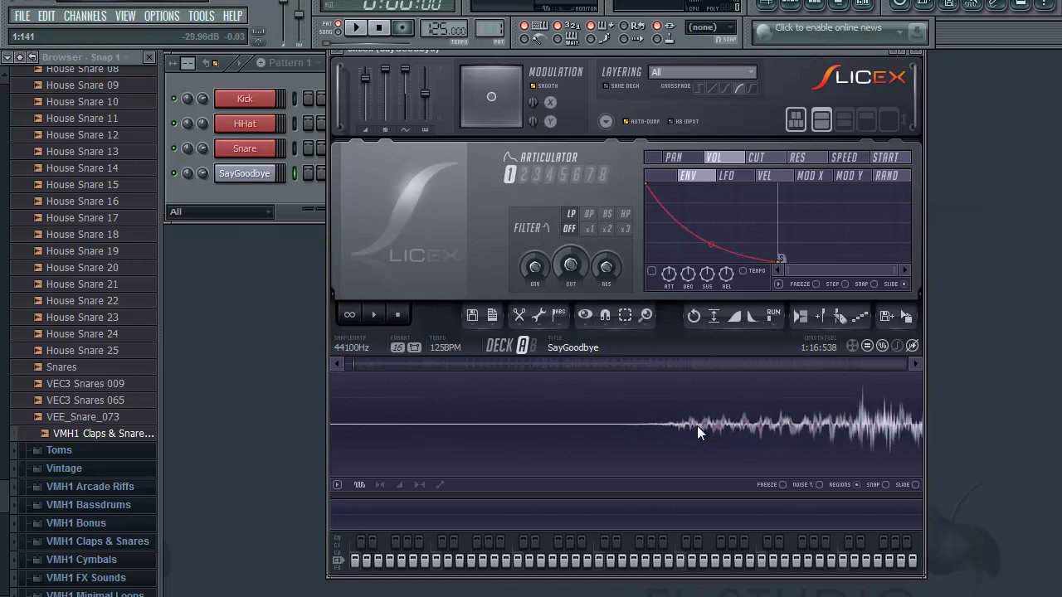
{"action": "left_click", "coordinate": [680, 428]}
{"action": "scroll", "coordinate": [679, 429], "scroll_direction": "down", "scroll_amount": 2}
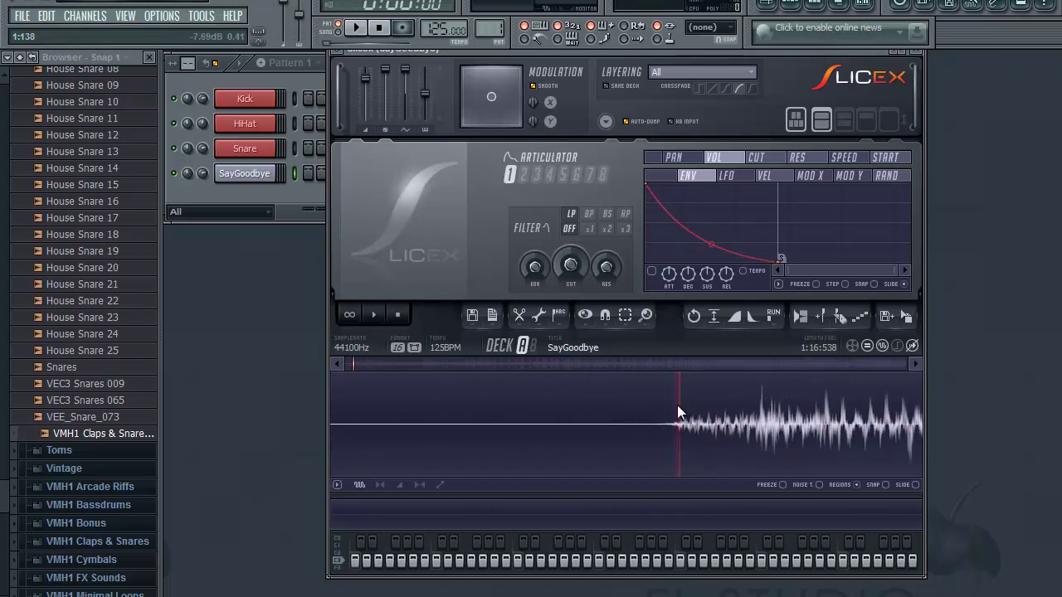
{"action": "left_click", "coordinate": [614, 430]}
{"action": "left_click", "coordinate": [680, 427]}
{"action": "left_click", "coordinate": [678, 428]}
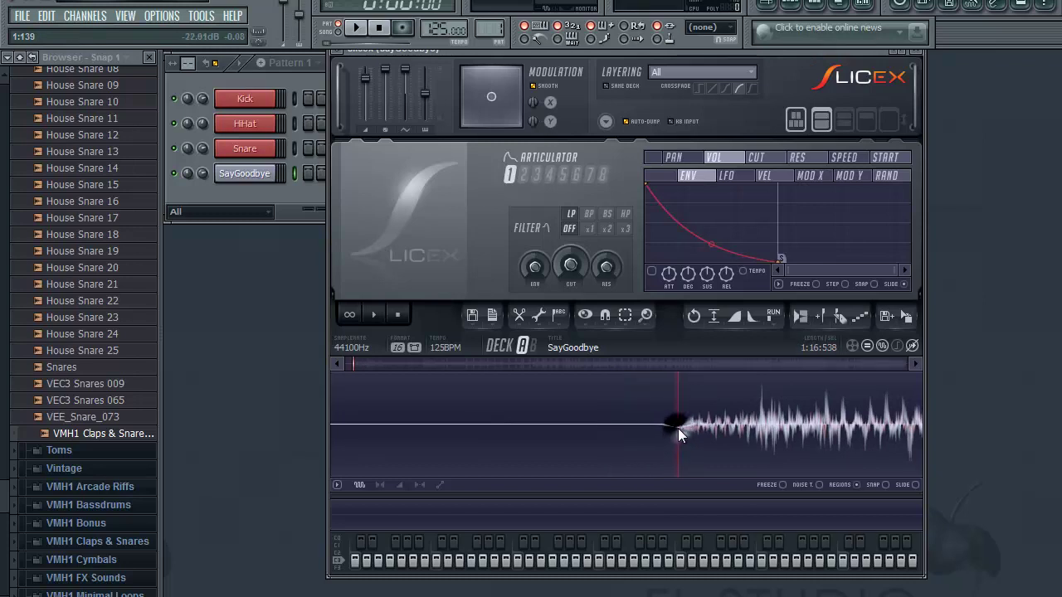
{"action": "left_click", "coordinate": [821, 317]}
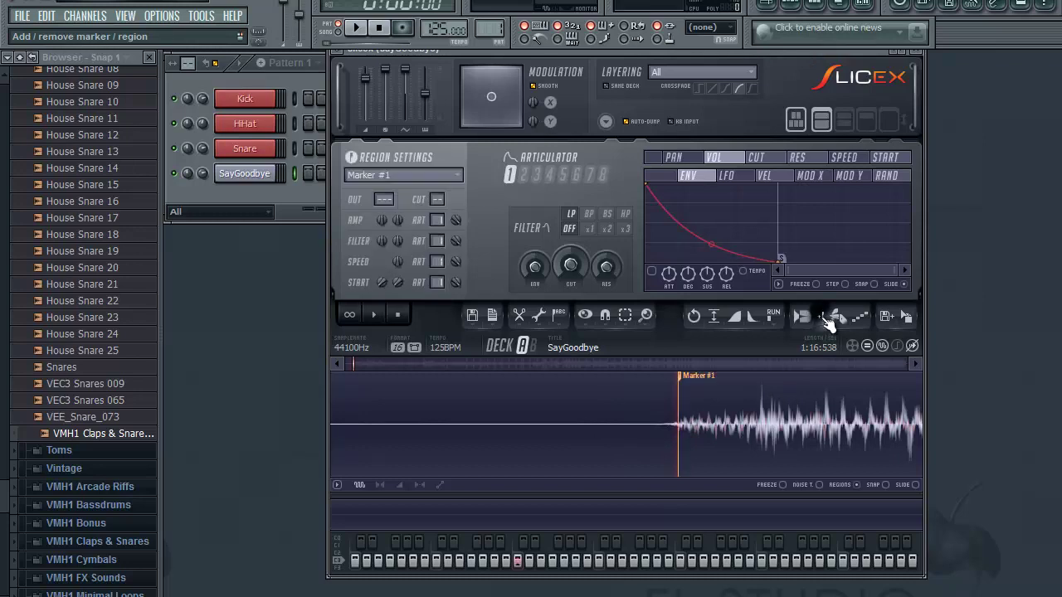
- Select the audio from the marker to the end of the sample, preview it, and dump the score to the piano roll
{"action": "scroll", "coordinate": [751, 406], "scroll_direction": "down", "scroll_amount": 1}
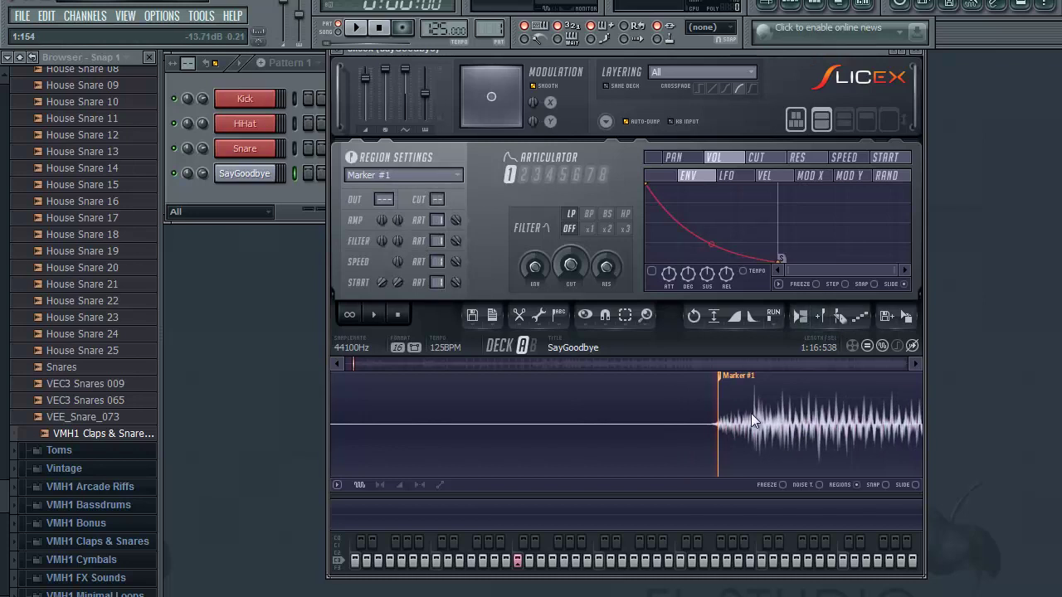
{"action": "scroll", "coordinate": [358, 365], "scroll_direction": "down", "scroll_amount": 2}
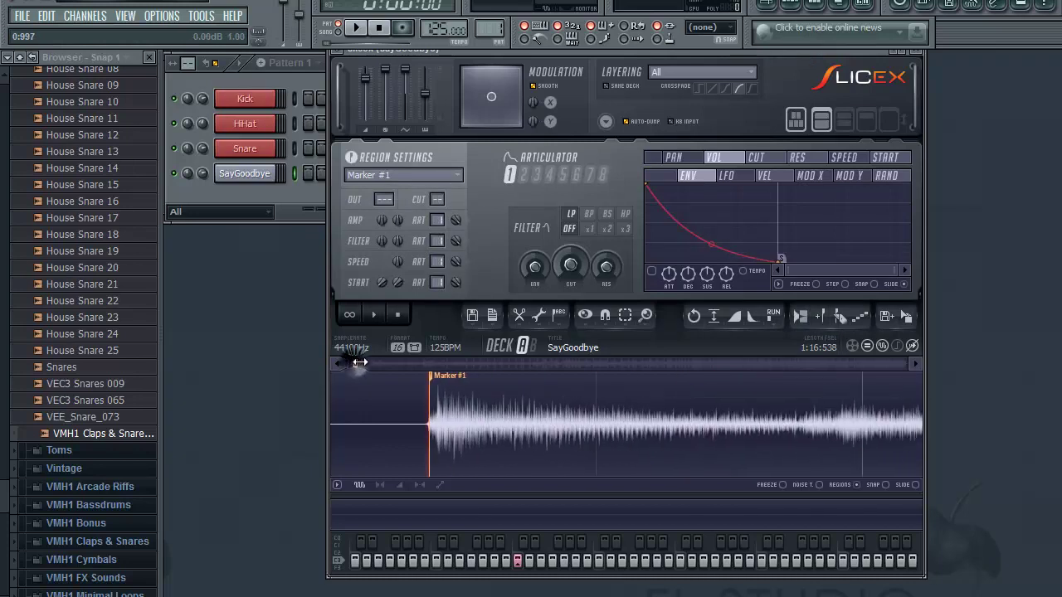
{"action": "double_click", "coordinate": [553, 419]}
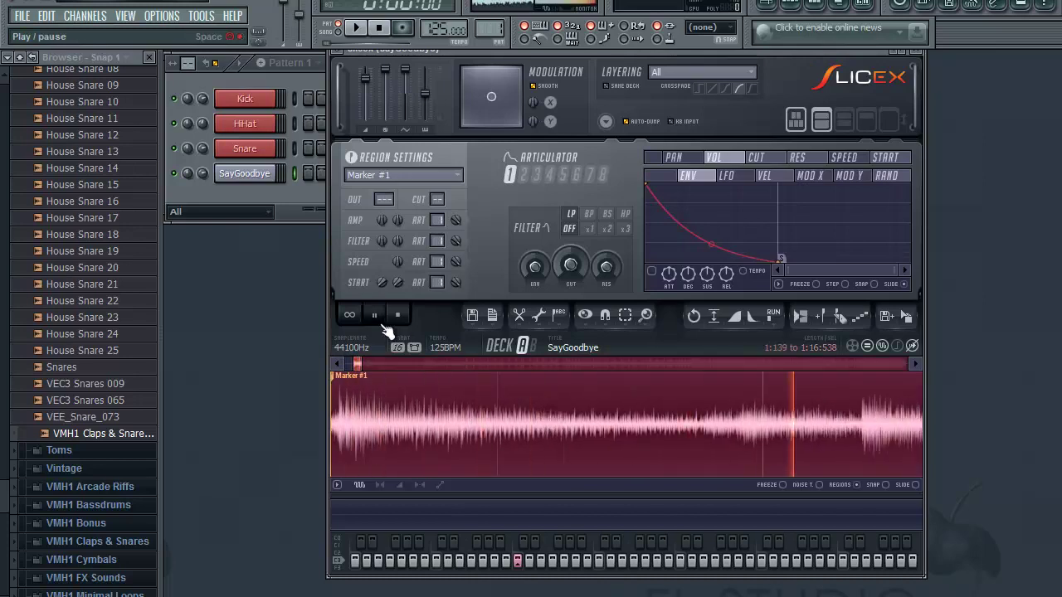
{"action": "scroll", "coordinate": [498, 407], "scroll_direction": "up", "scroll_amount": 3}
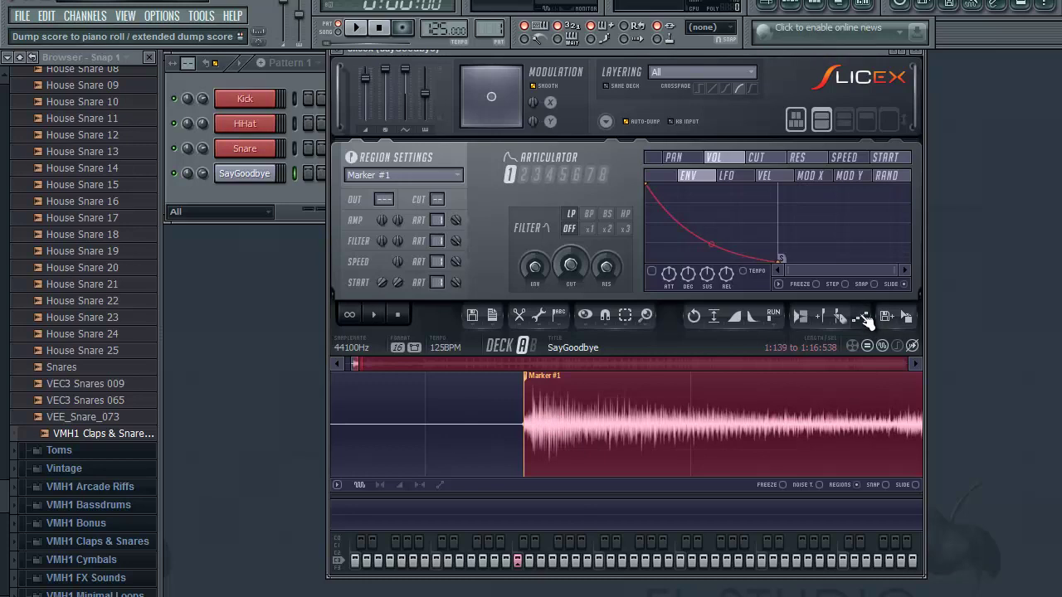
{"action": "scroll", "coordinate": [531, 418], "scroll_direction": "up", "scroll_amount": 4}
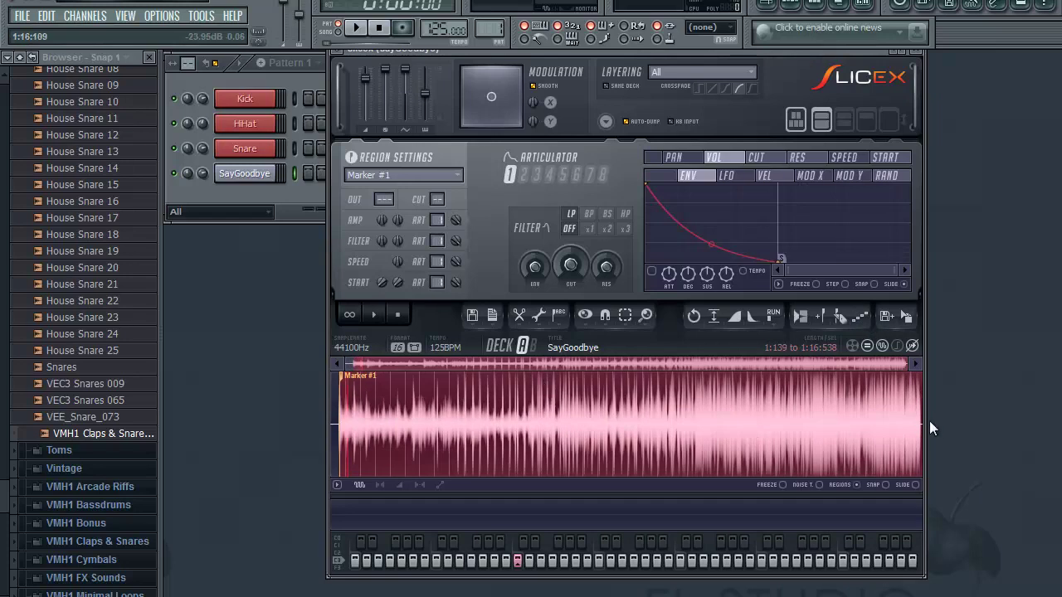
{"action": "left_click", "coordinate": [865, 318]}
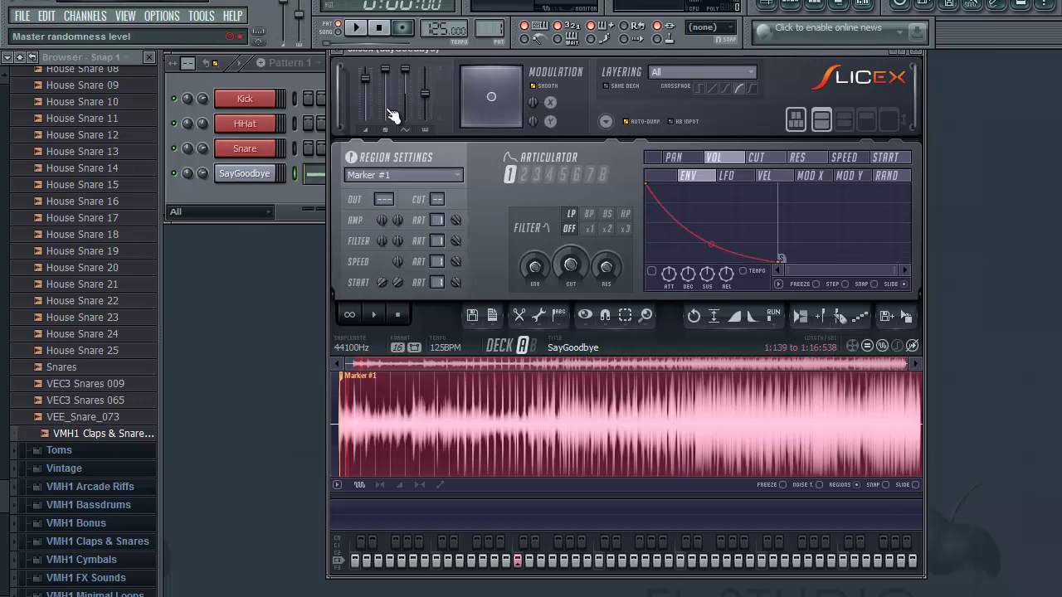
- Close the Slicex plugin window to get back to the step sequencer
{"action": "left_click_drag", "start_coordinate": [830, 50], "coordinate": [829, 78]}
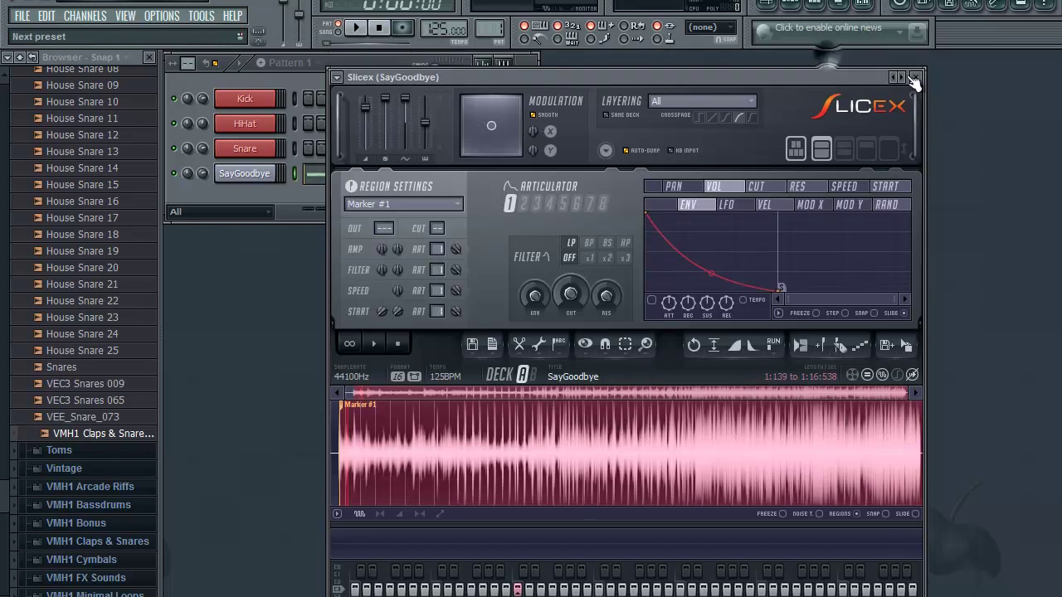
{"action": "left_click", "coordinate": [914, 77]}
{"action": "left_click", "coordinate": [236, 178]}
{"action": "left_click", "coordinate": [236, 181]}
{"action": "left_click", "coordinate": [237, 180]}
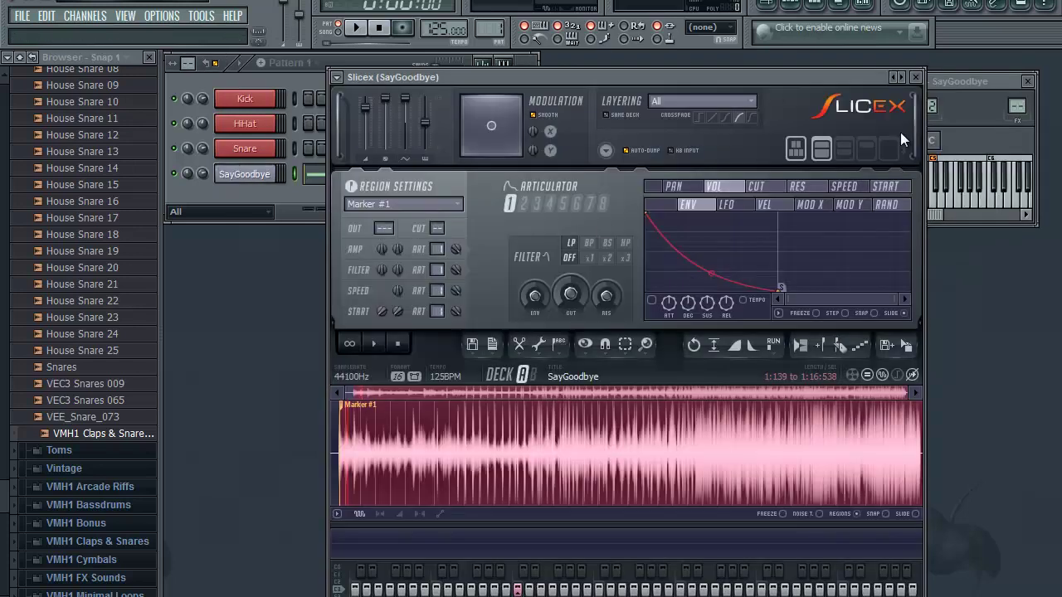
{"action": "left_click", "coordinate": [915, 76]}
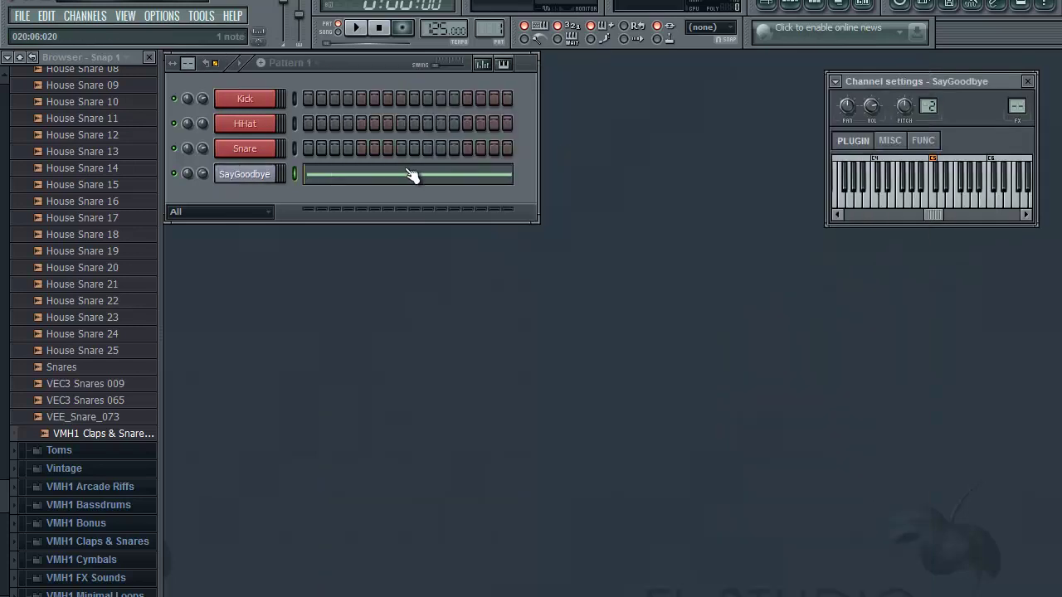
- Examine the dumped note in the SayGoodbye channel's piano roll, and close the piano roll and the channel settings
{"action": "left_click", "coordinate": [361, 181]}
{"action": "mouse_move", "coordinate": [534, 302]}
{"action": "left_mouse_down"}
{"action": "mouse_move", "coordinate": [263, 279]}
{"action": "mouse_move", "coordinate": [242, 307]}
{"action": "mouse_move", "coordinate": [287, 303]}
{"action": "mouse_move", "coordinate": [237, 302]}
{"action": "left_mouse_up"}
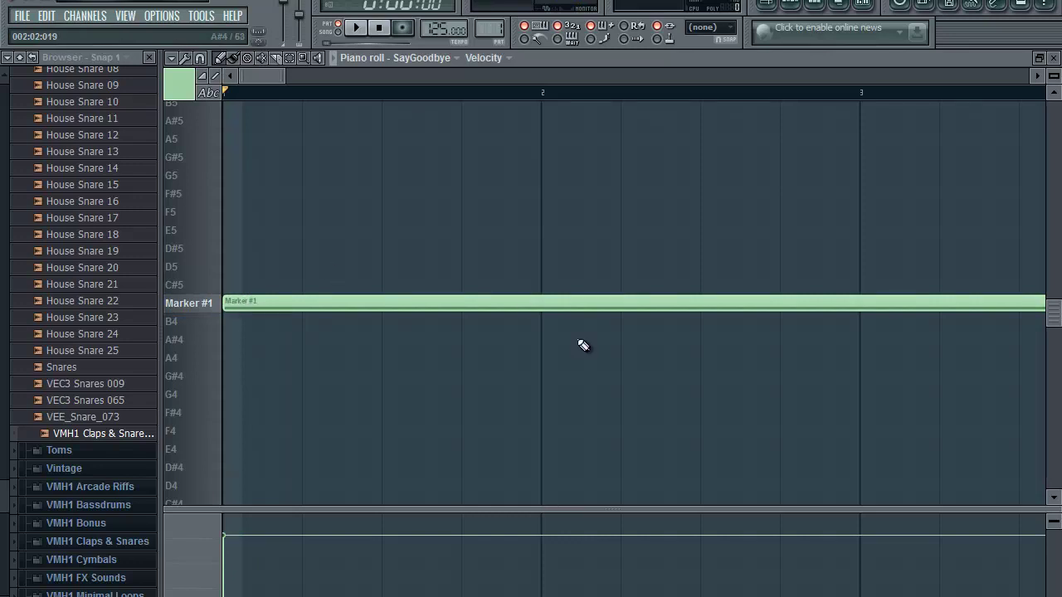
{"action": "left_click", "coordinate": [1056, 58]}
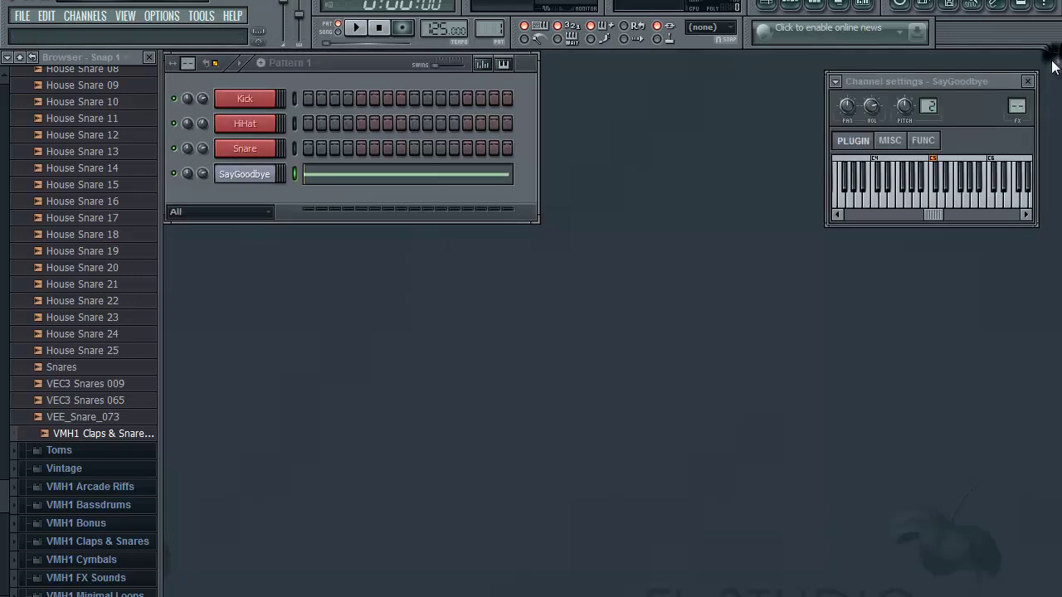
{"action": "left_click", "coordinate": [1027, 81]}
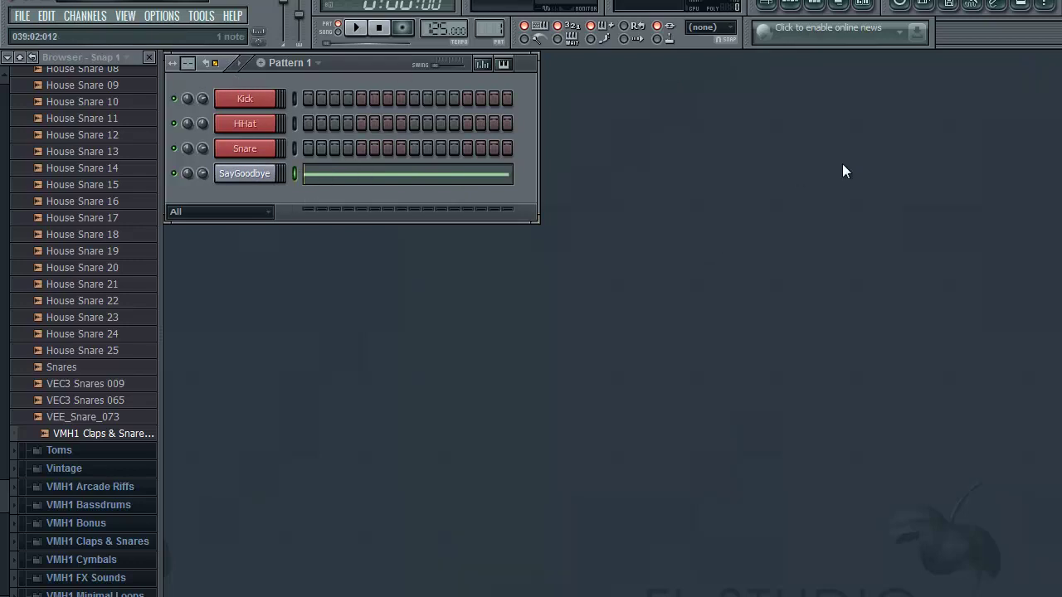
- Examine the empty playlist's pattern list and the pattern selector, and return to the step sequencer
{"action": "left_click", "coordinate": [770, 3]}
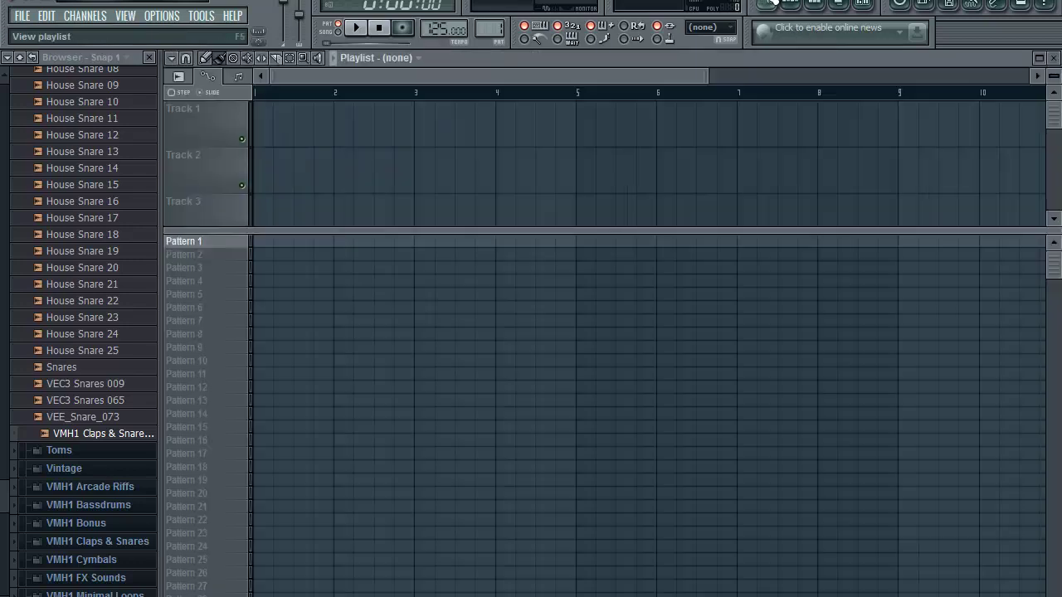
{"action": "left_click", "coordinate": [788, 5]}
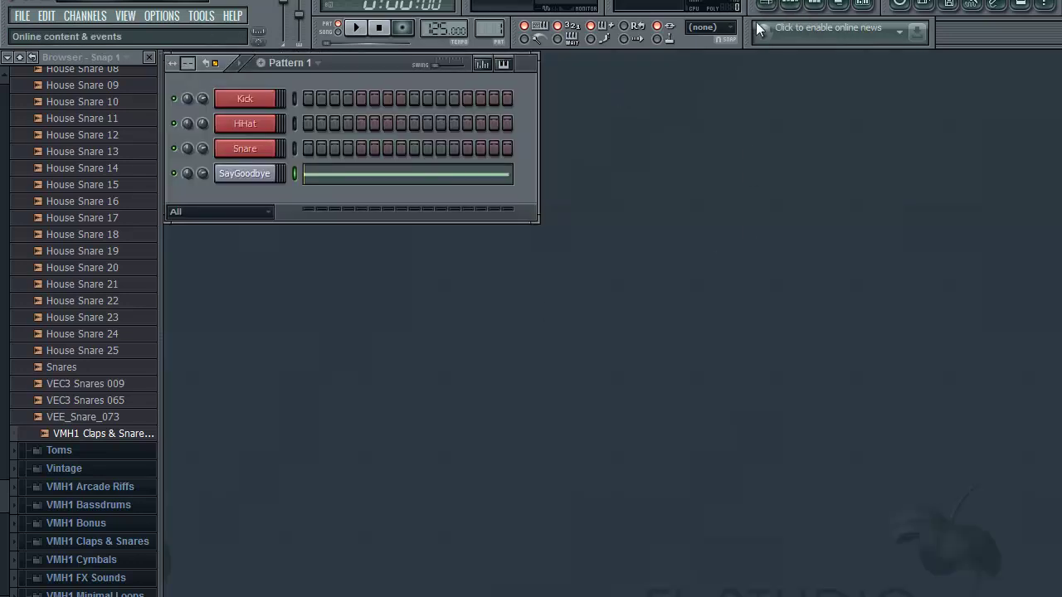
{"action": "left_click", "coordinate": [769, 4]}
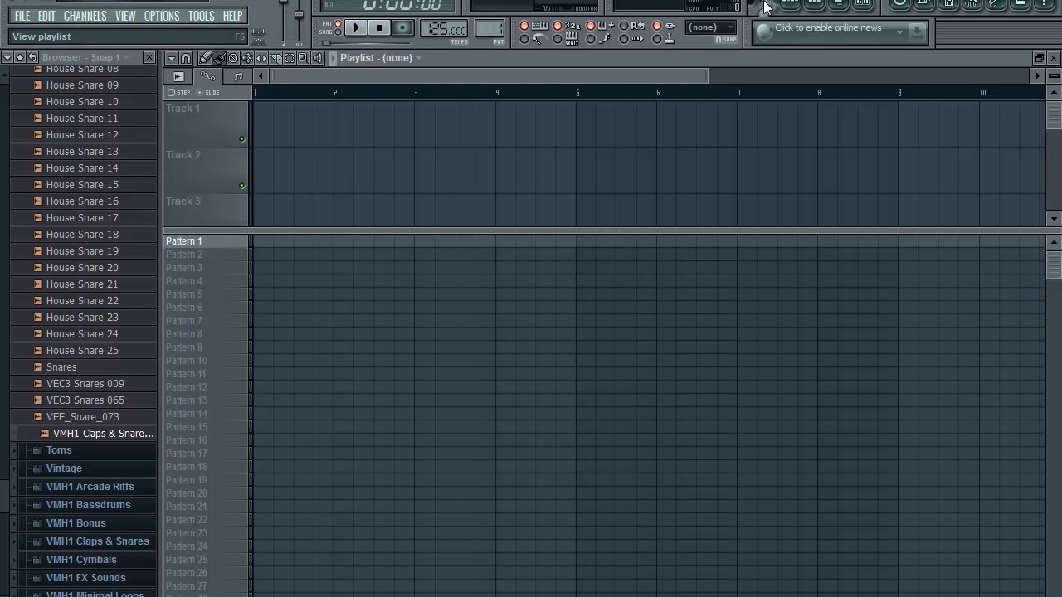
{"action": "right_click", "coordinate": [214, 244]}
{"action": "left_click", "coordinate": [493, 28]}
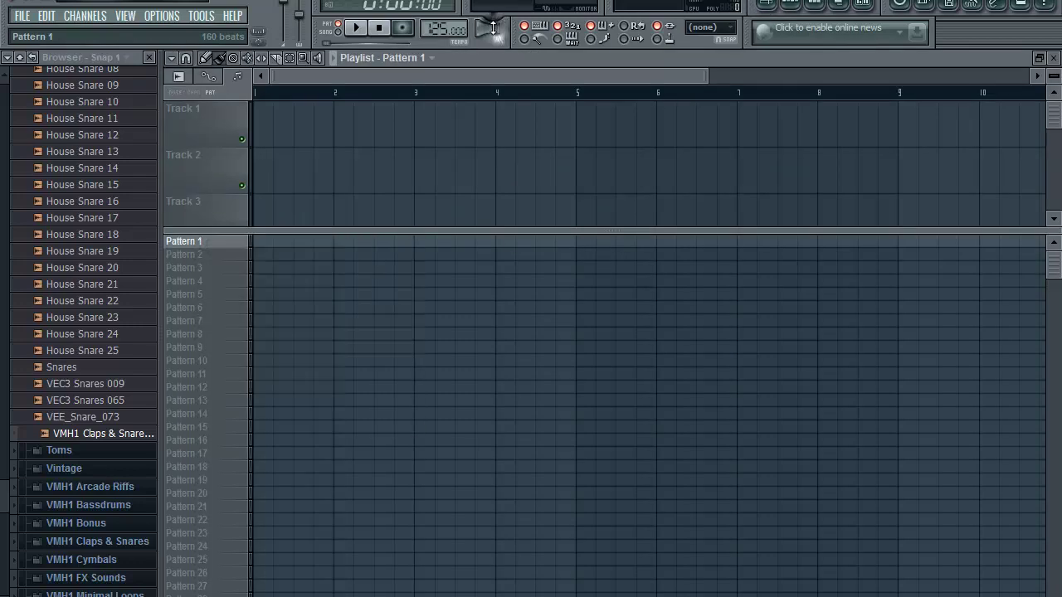
{"action": "mouse_move", "coordinate": [493, 39]}
{"action": "left_mouse_down"}
{"action": "mouse_move", "coordinate": [493, 7]}
{"action": "mouse_move", "coordinate": [493, 30]}
{"action": "left_mouse_up"}
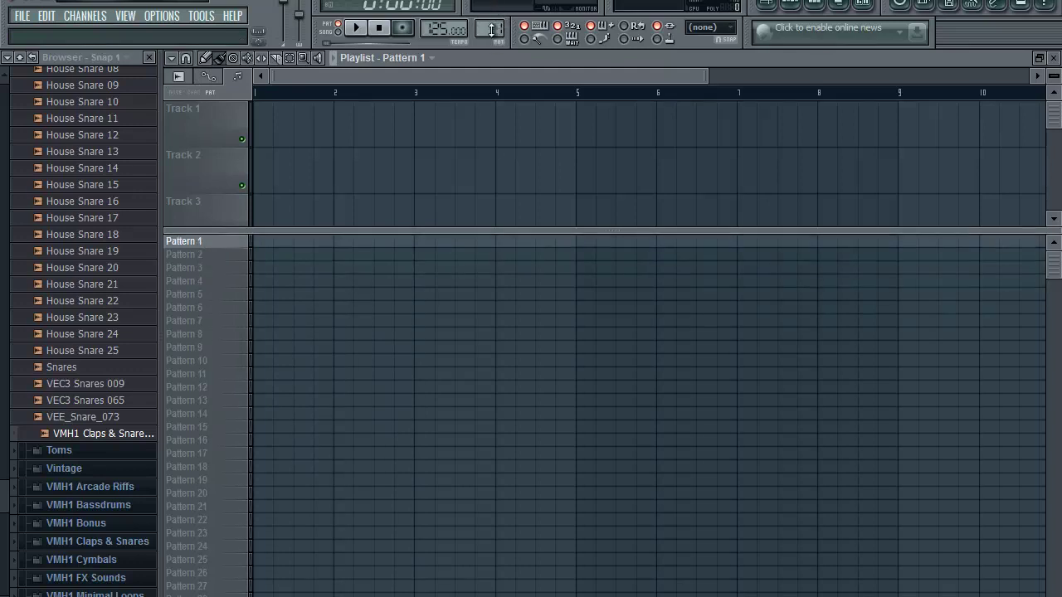
{"action": "left_click", "coordinate": [1054, 60]}
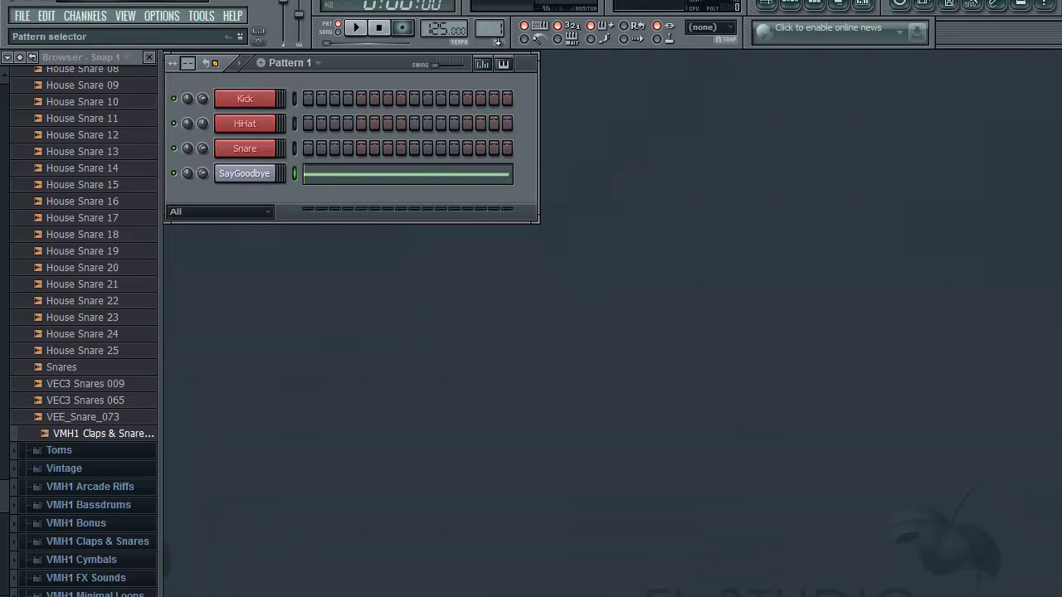
- Place Pattern 1 at bar 1 of the playlist and rename the pattern Song
{"action": "left_click", "coordinate": [764, 5]}
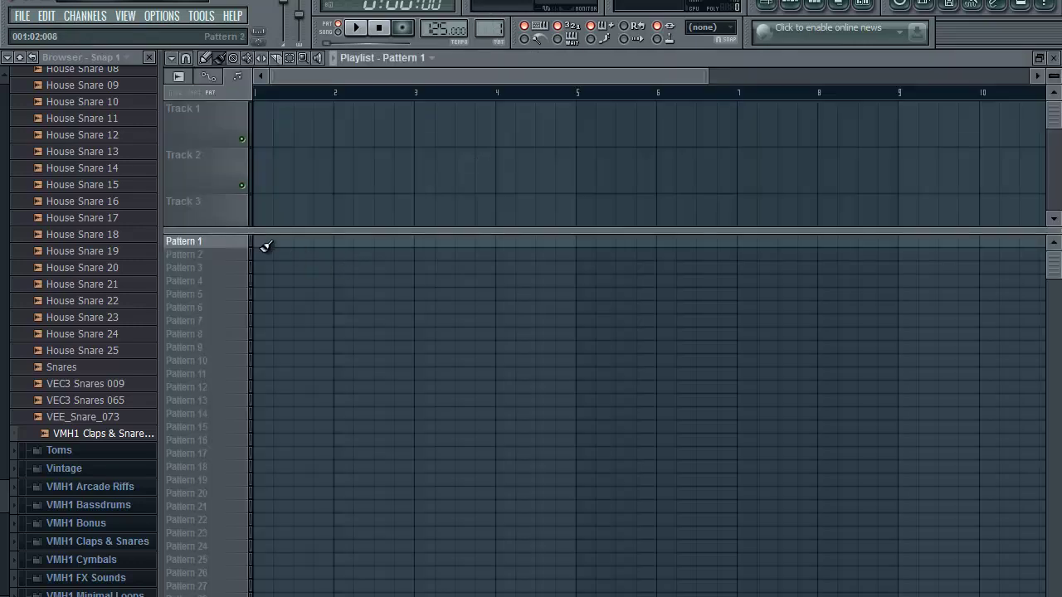
{"action": "right_click", "coordinate": [231, 240]}
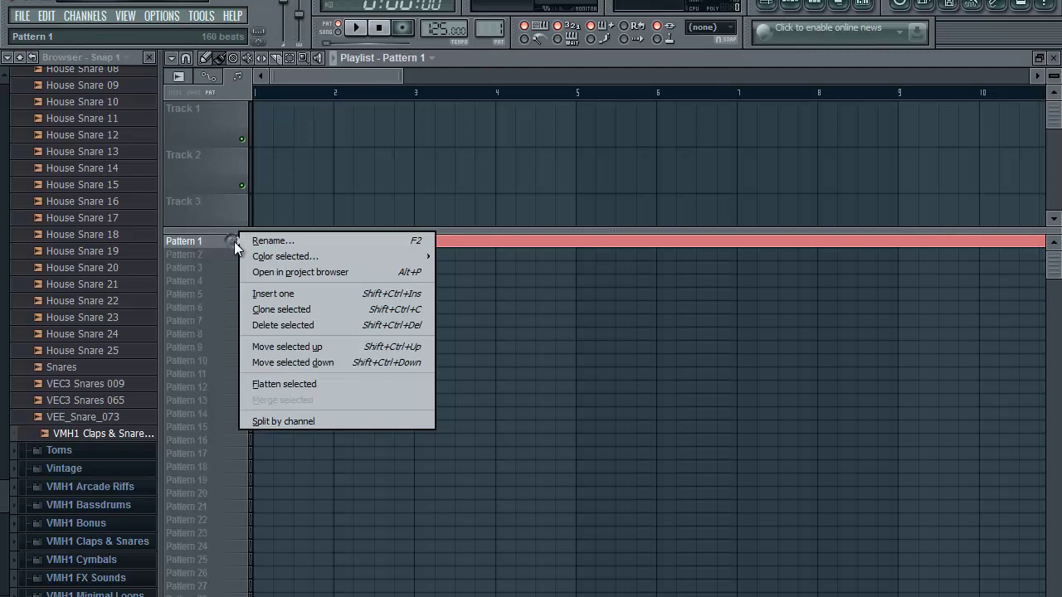
{"action": "left_click", "coordinate": [259, 240]}
{"action": "type", "text": "Song"}
{"action": "key", "text": "Return"}
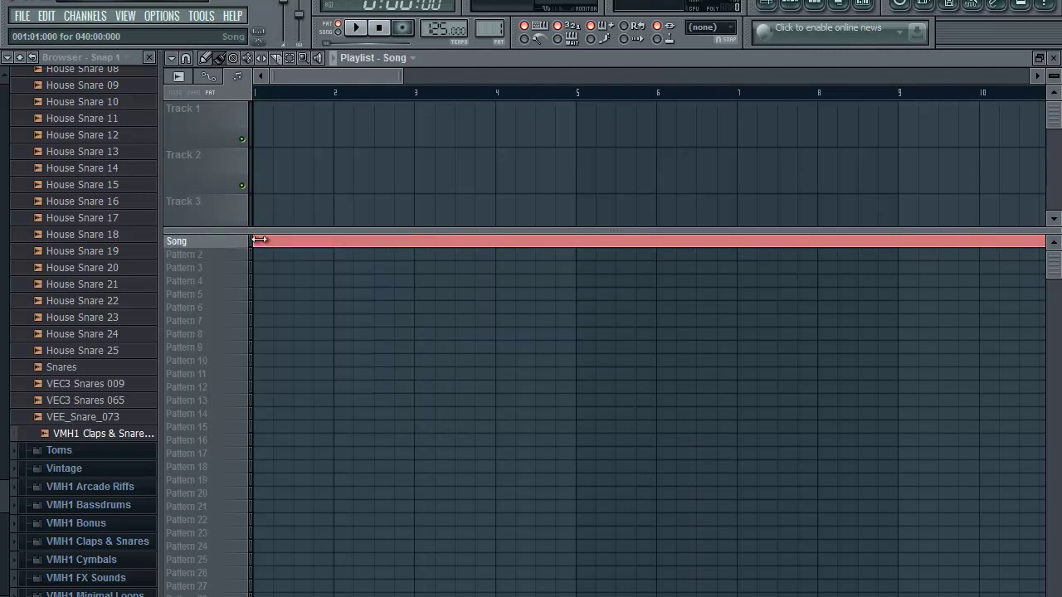
{"action": "left_click", "coordinate": [1054, 59]}
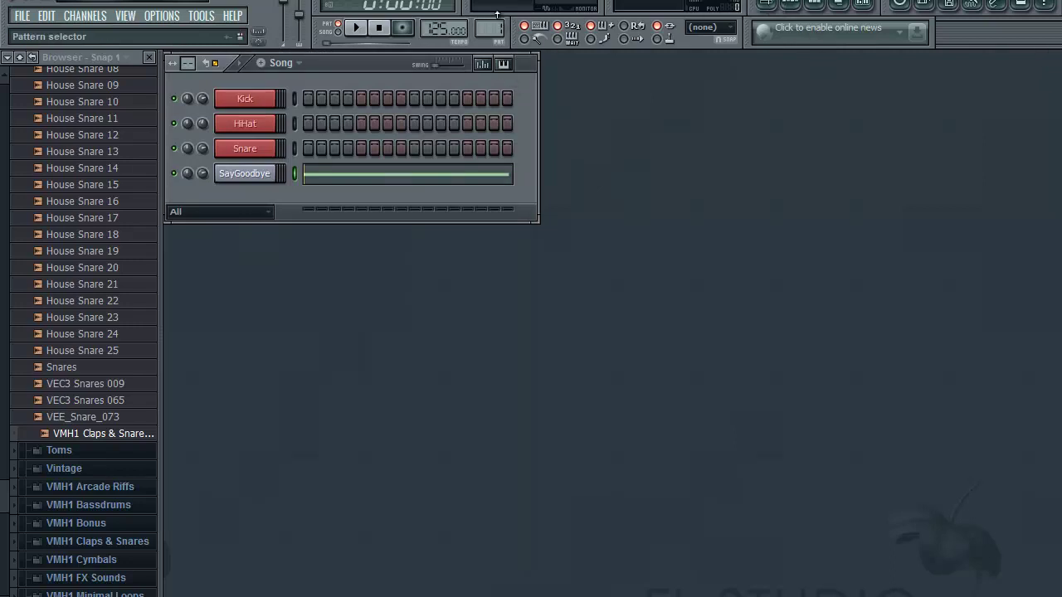
- Switch to Pattern 2, rename it Kick in the playlist, and return to the step sequencer
{"action": "scroll", "coordinate": [497, 14], "scroll_direction": "up", "scroll_amount": 1}
{"action": "left_click", "coordinate": [766, 6]}
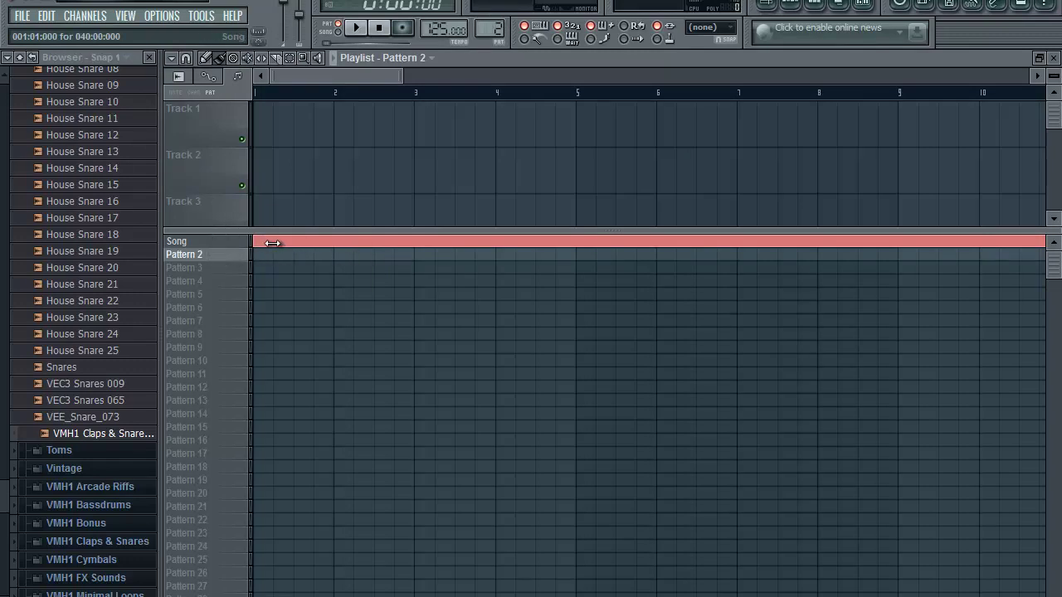
{"action": "right_click", "coordinate": [234, 257]}
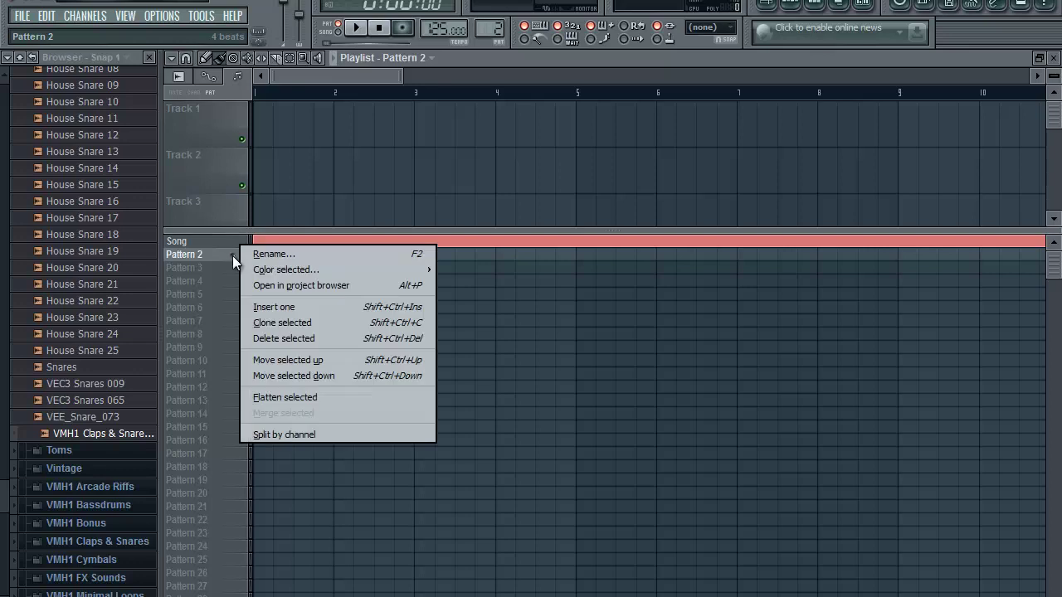
{"action": "left_click", "coordinate": [275, 254]}
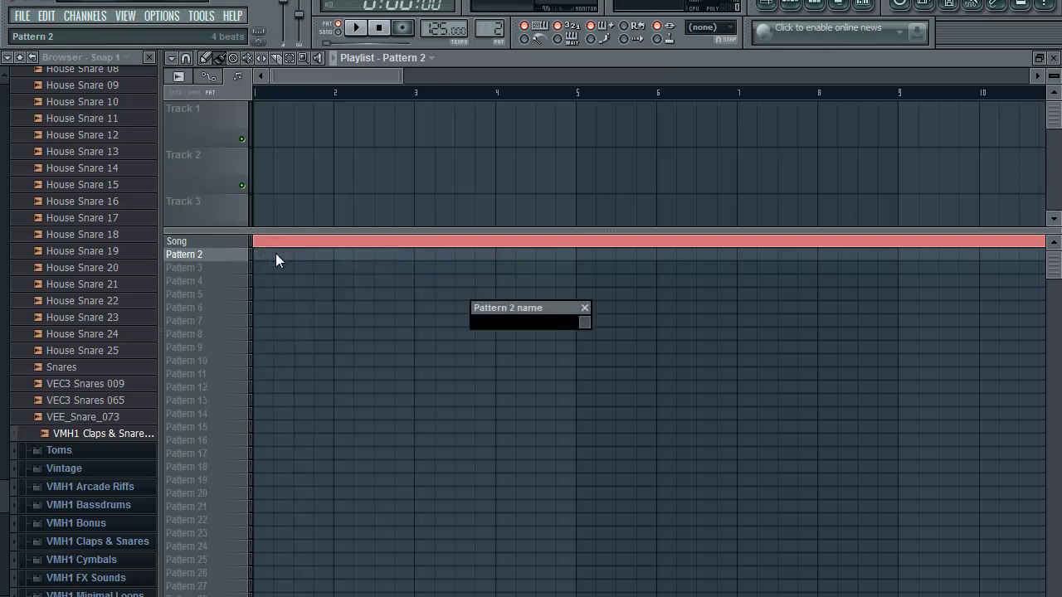
{"action": "type", "text": "Kick"}
{"action": "key", "text": "Return"}
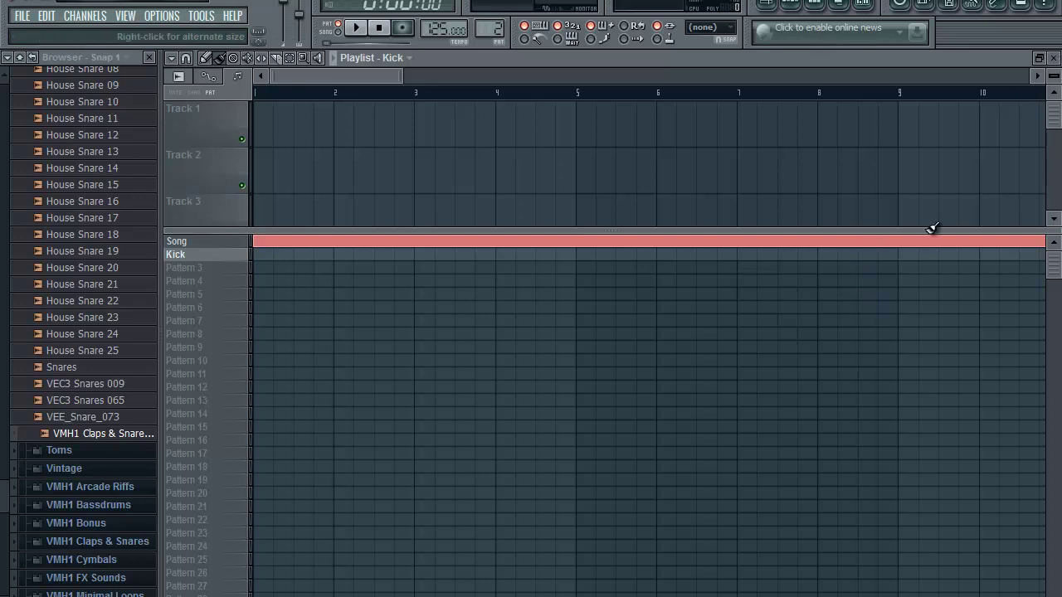
{"action": "left_click_drag", "start_coordinate": [402, 75], "coordinate": [584, 75]}
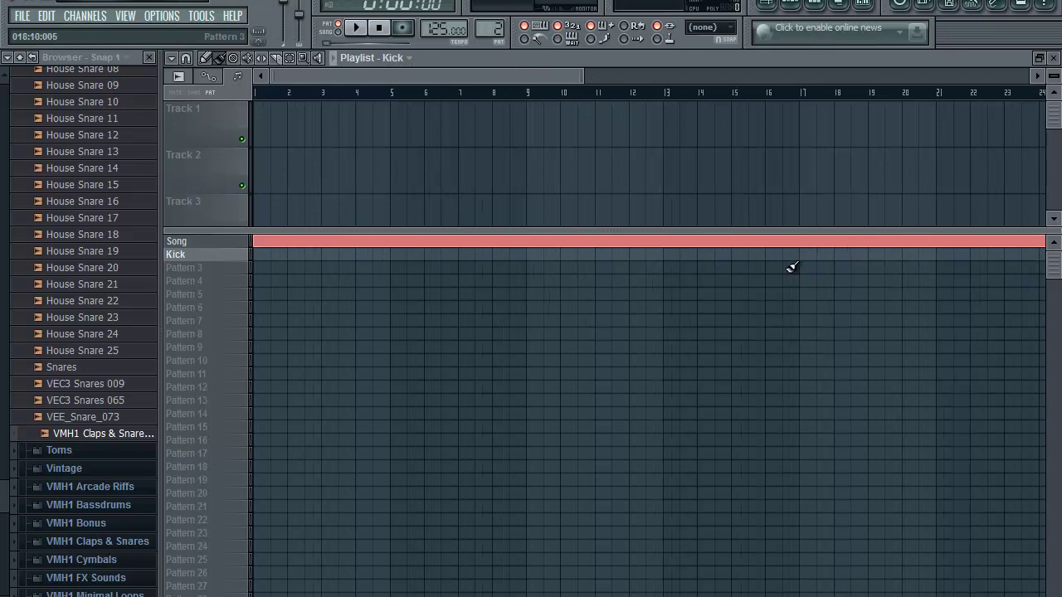
{"action": "left_click", "coordinate": [1054, 60]}
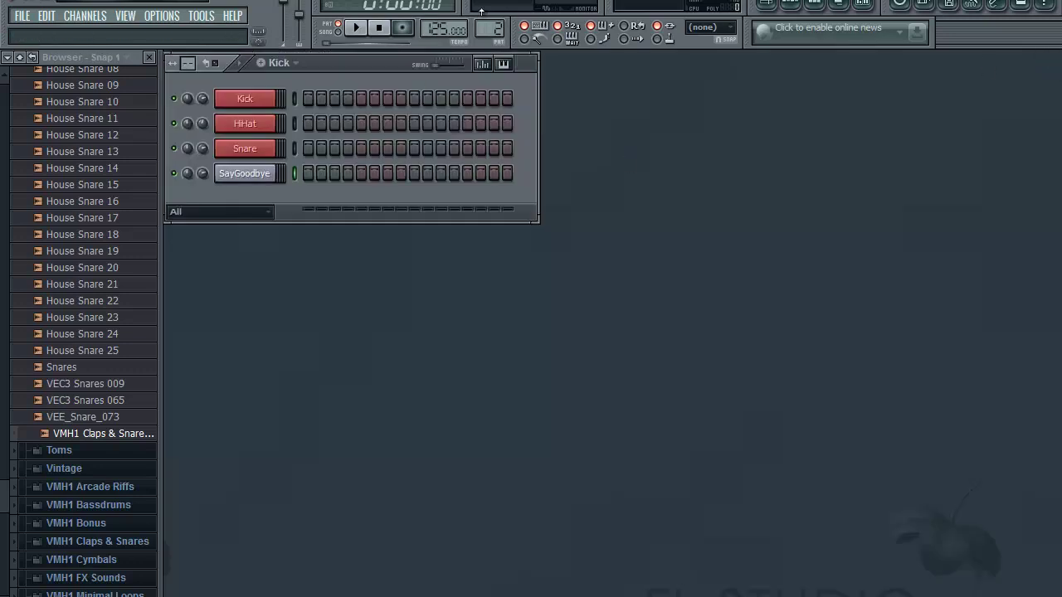
- Fill the Kick channel with a hit on every fourth step
{"action": "right_click", "coordinate": [257, 100]}
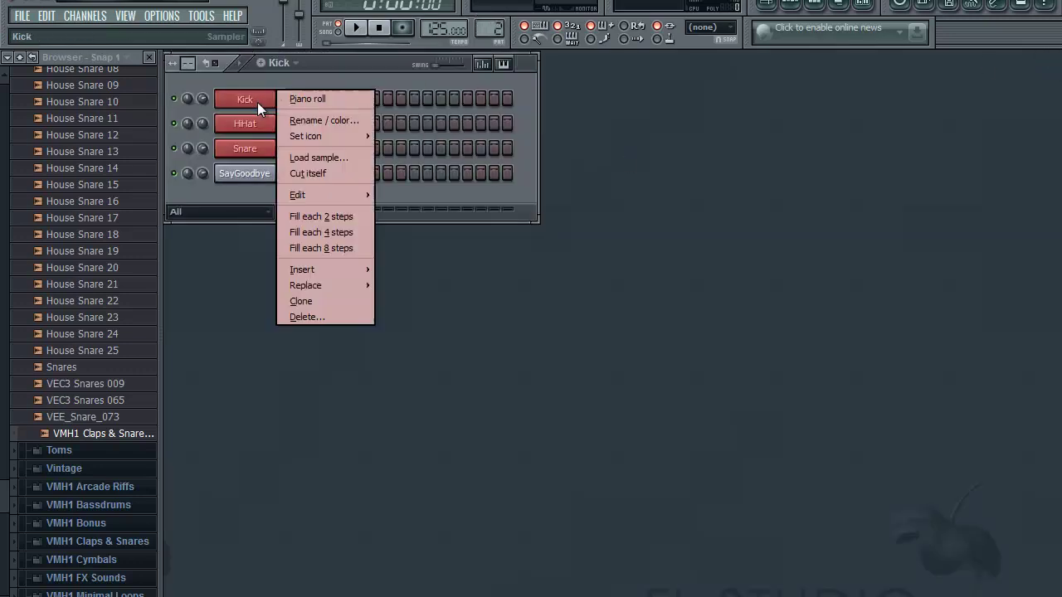
{"action": "right_click", "coordinate": [240, 100]}
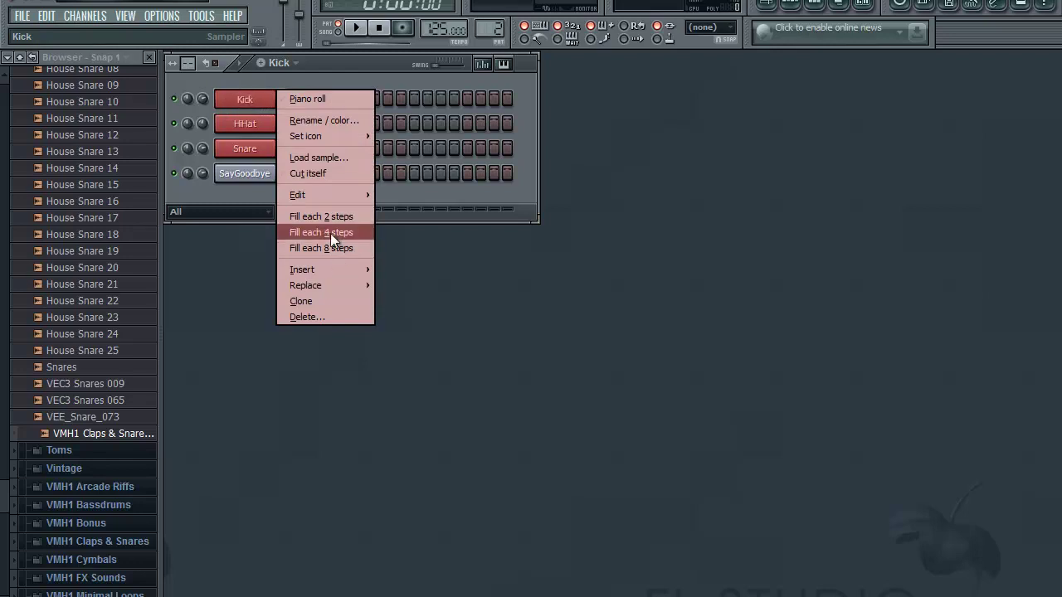
{"action": "left_click", "coordinate": [330, 233]}
{"action": "left_click", "coordinate": [307, 99]}
{"action": "left_click", "coordinate": [361, 99]}
{"action": "left_click", "coordinate": [414, 98]}
{"action": "left_click", "coordinate": [466, 99]}
- Try filling the Kick channel on every 2 steps and on every 8 steps
{"action": "right_click", "coordinate": [255, 96]}
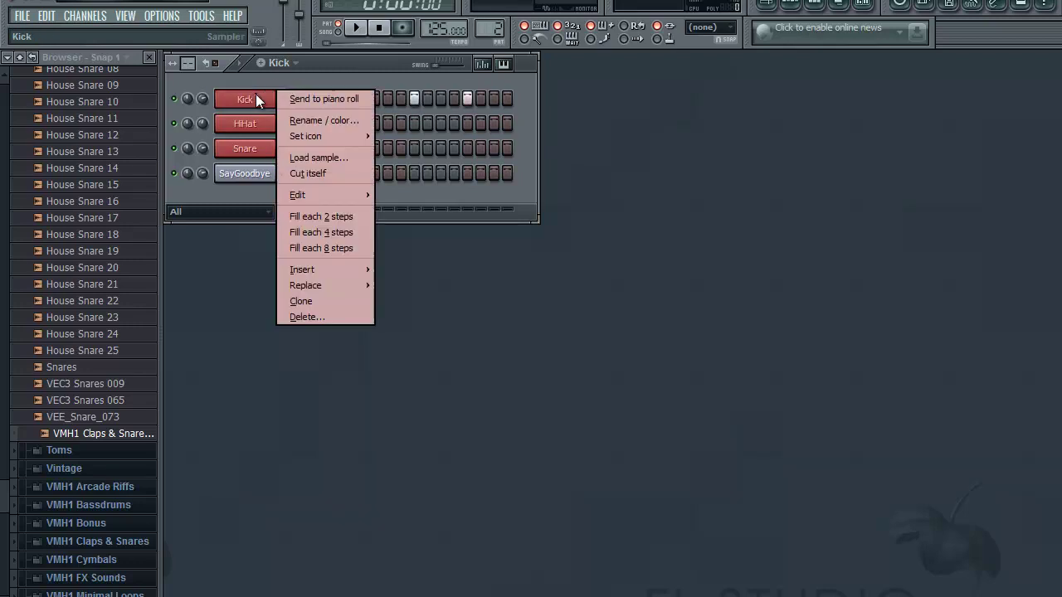
{"action": "left_click", "coordinate": [320, 212]}
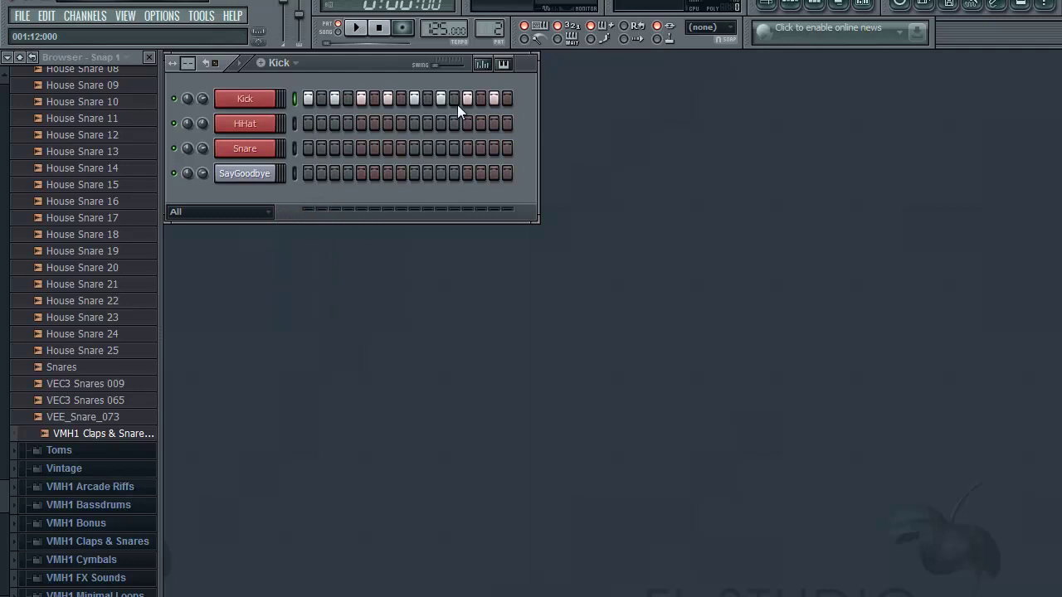
{"action": "right_click", "coordinate": [239, 97]}
{"action": "left_click", "coordinate": [319, 255]}
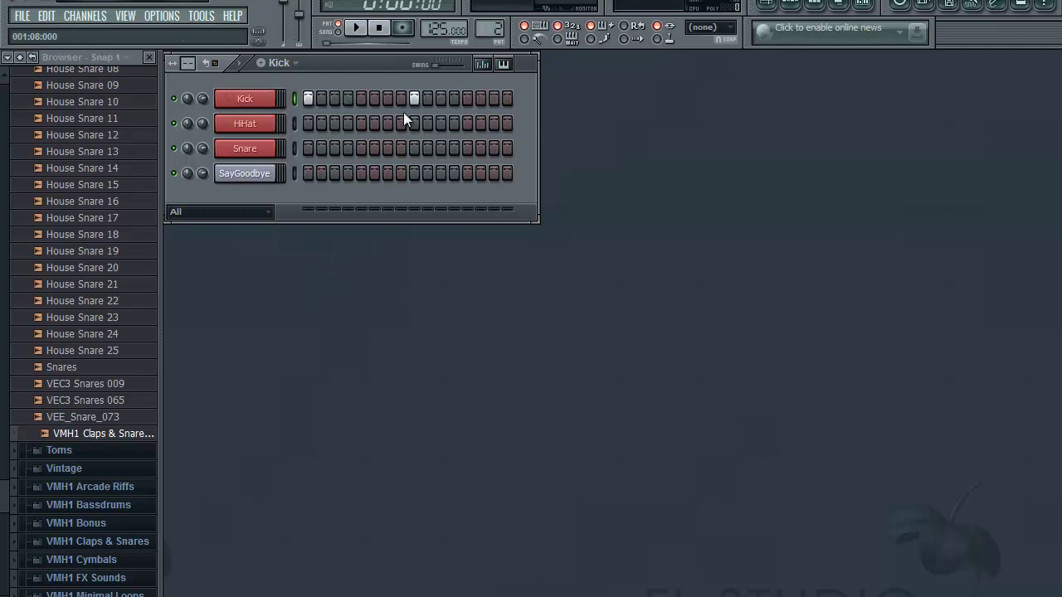
- Fill the Kick channel on each 4 steps, play the pattern to hear it, and stop playback
{"action": "right_click", "coordinate": [243, 96]}
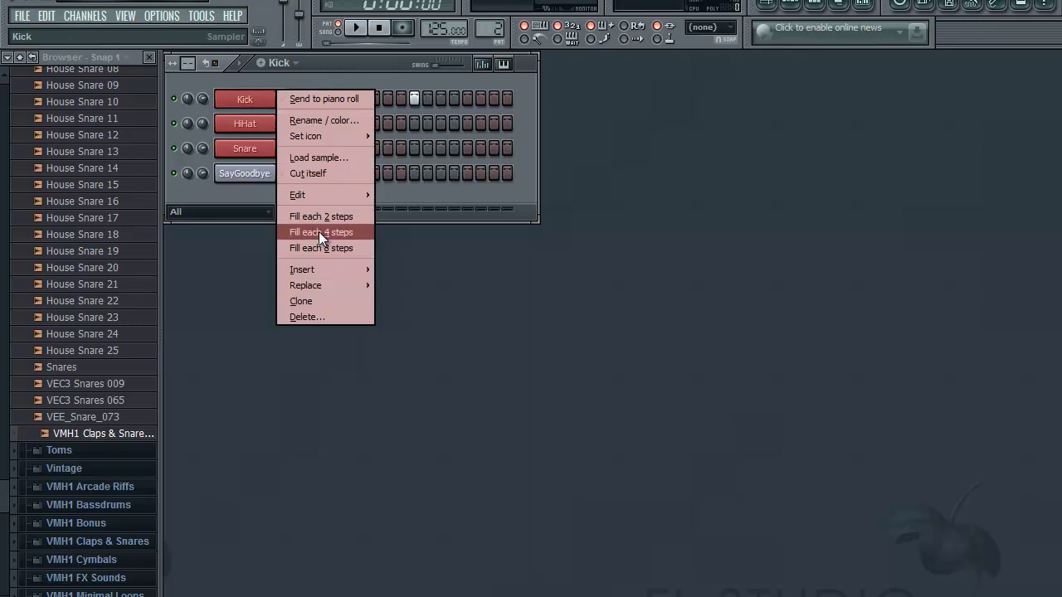
{"action": "left_click", "coordinate": [318, 232]}
{"action": "left_click", "coordinate": [356, 28]}
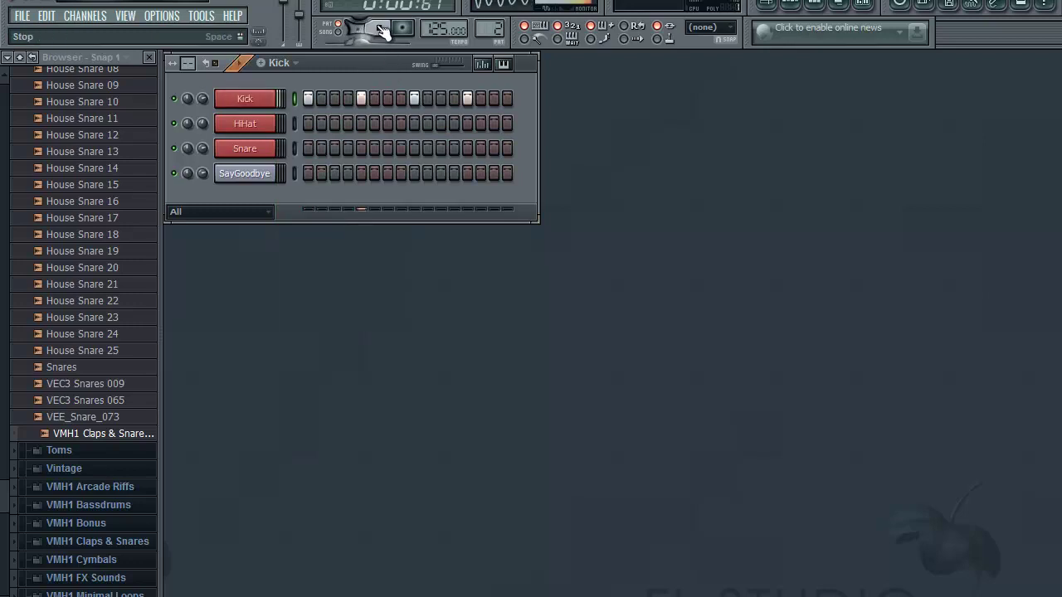
{"action": "left_click", "coordinate": [380, 28]}
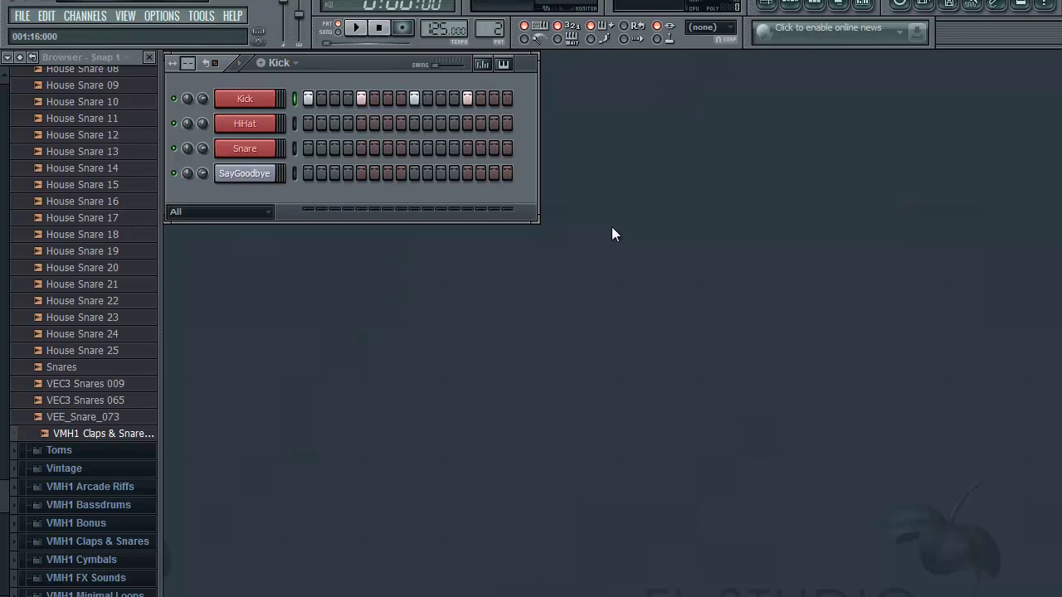
- Look at the Song clip in the playlist, close it, and preview the Kick pattern alone in pattern mode
{"action": "left_click", "coordinate": [767, 5]}
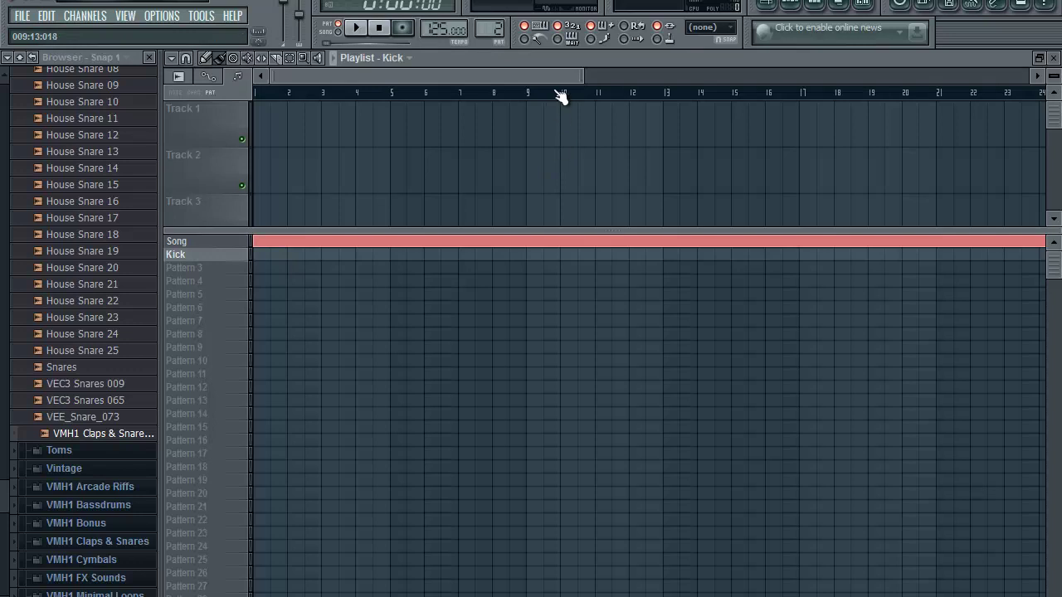
{"action": "left_click_drag", "start_coordinate": [577, 76], "coordinate": [632, 75]}
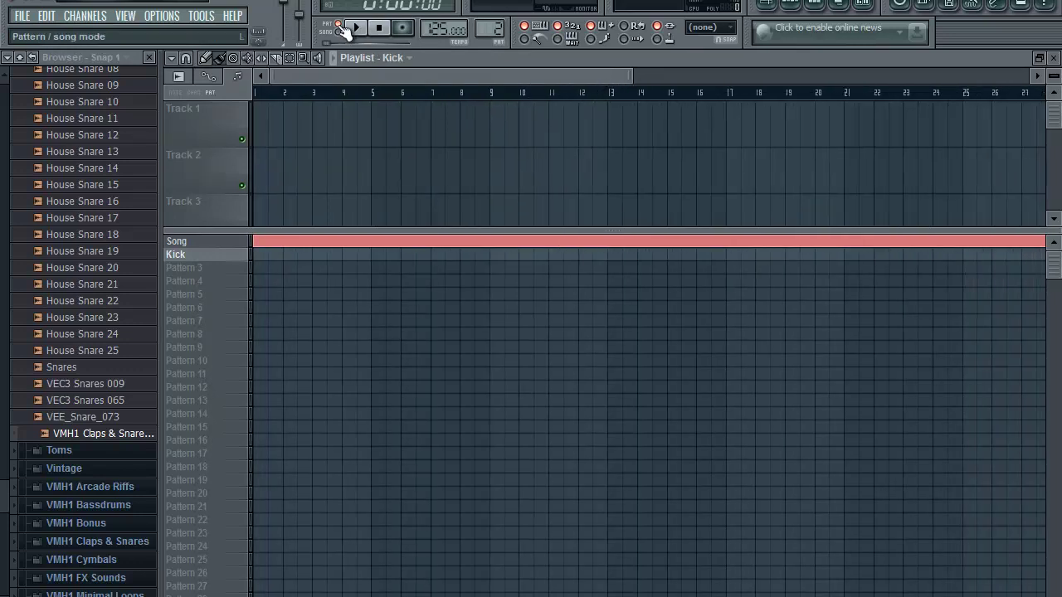
{"action": "left_click", "coordinate": [1053, 57]}
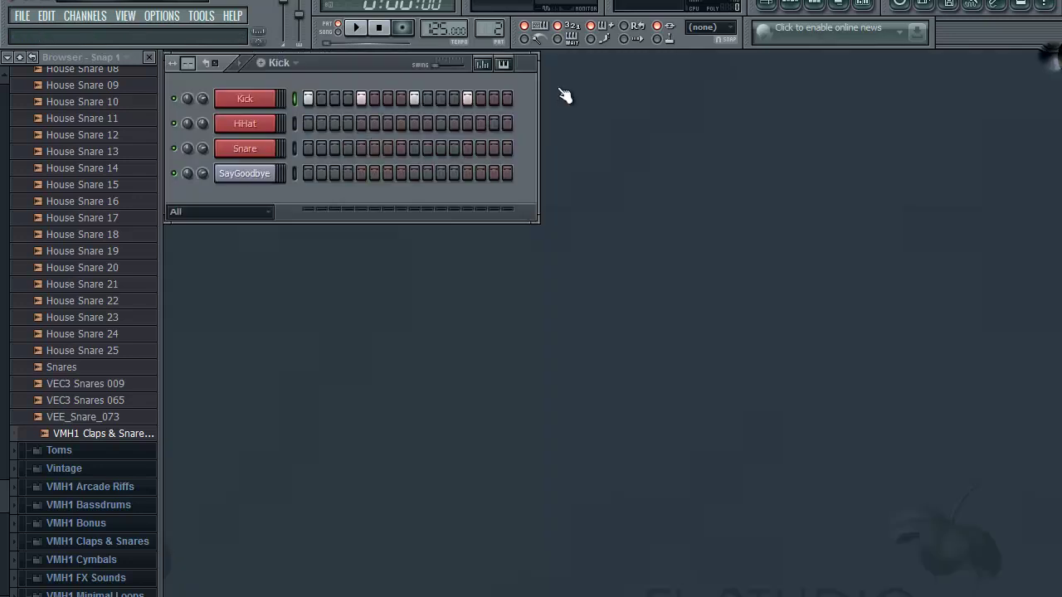
{"action": "left_click", "coordinate": [358, 28]}
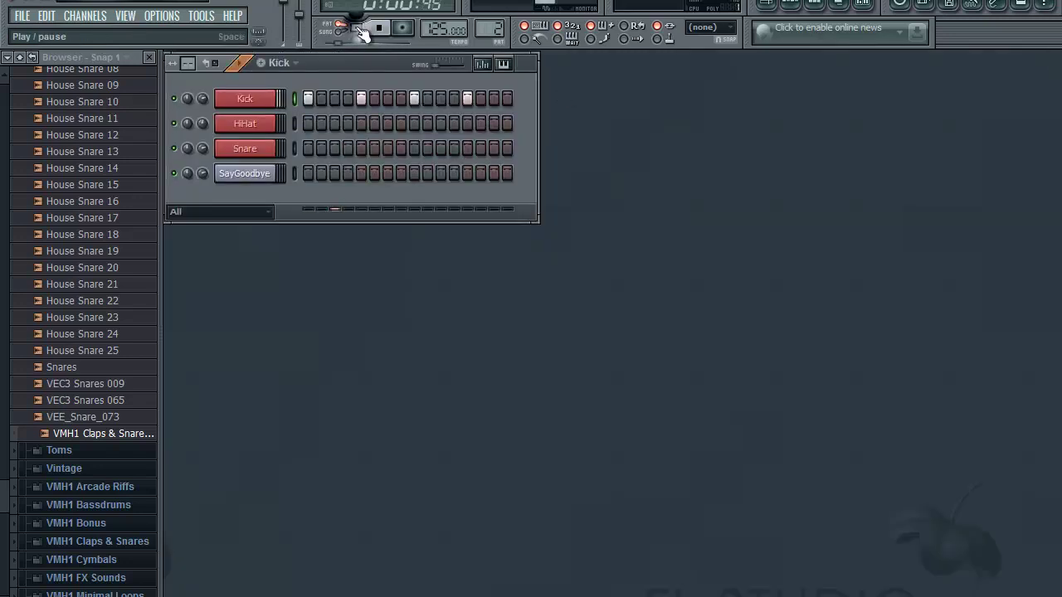
{"action": "left_click", "coordinate": [379, 30]}
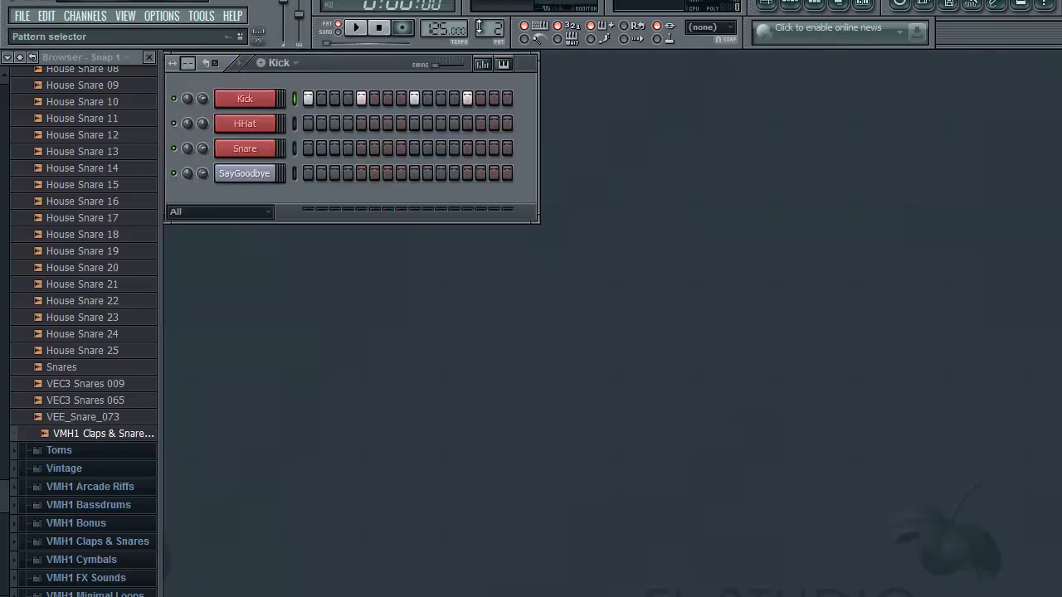
- Switch playback to song mode and play the arrangement in the playlist from bar 1
{"action": "left_click", "coordinate": [339, 31]}
{"action": "left_click", "coordinate": [767, 6]}
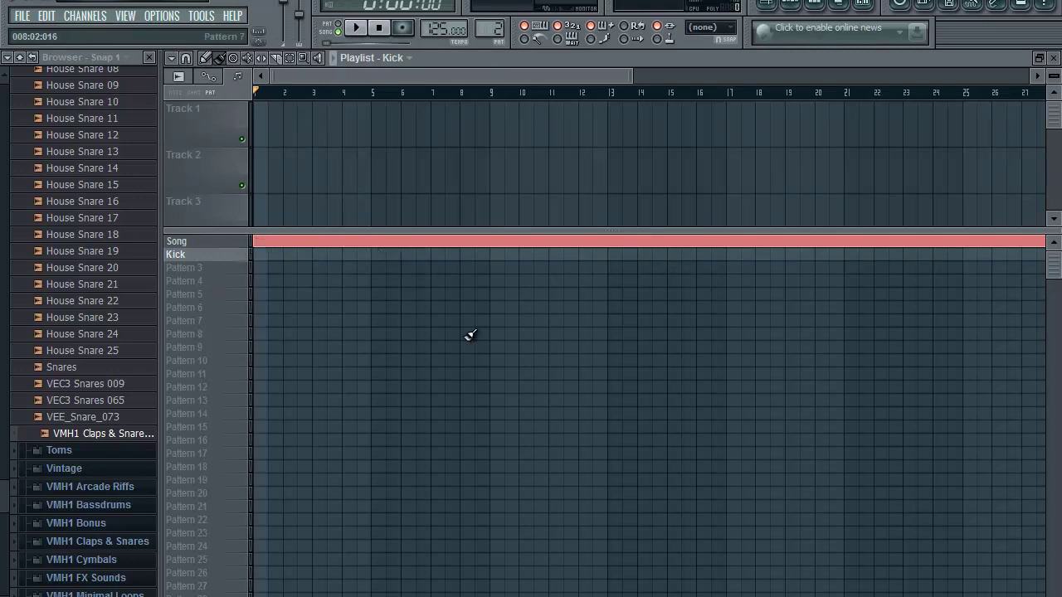
{"action": "left_click", "coordinate": [358, 29]}
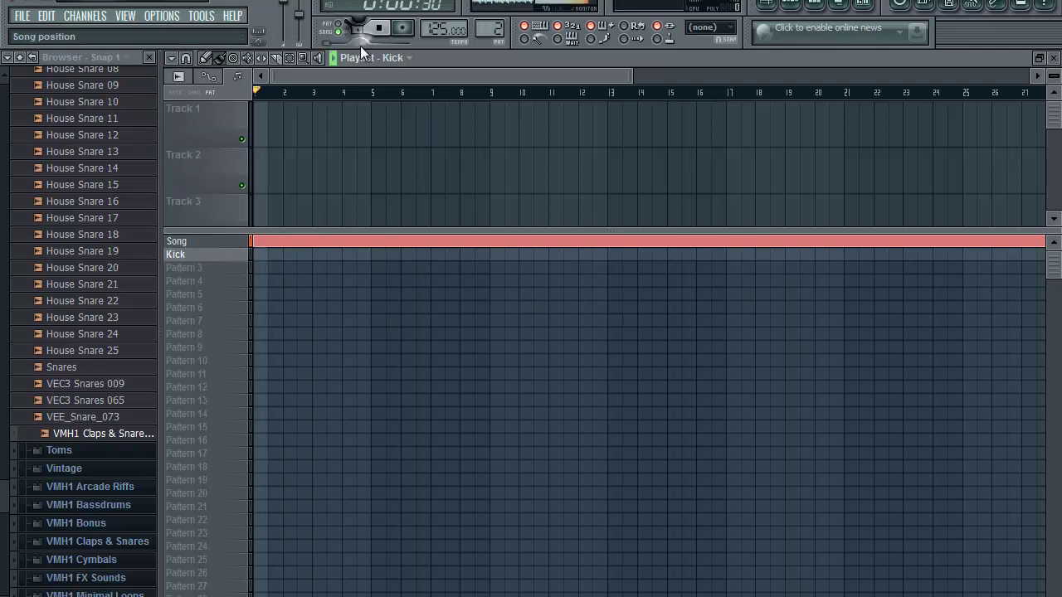
{"action": "left_click_drag", "start_coordinate": [634, 76], "coordinate": [684, 76]}
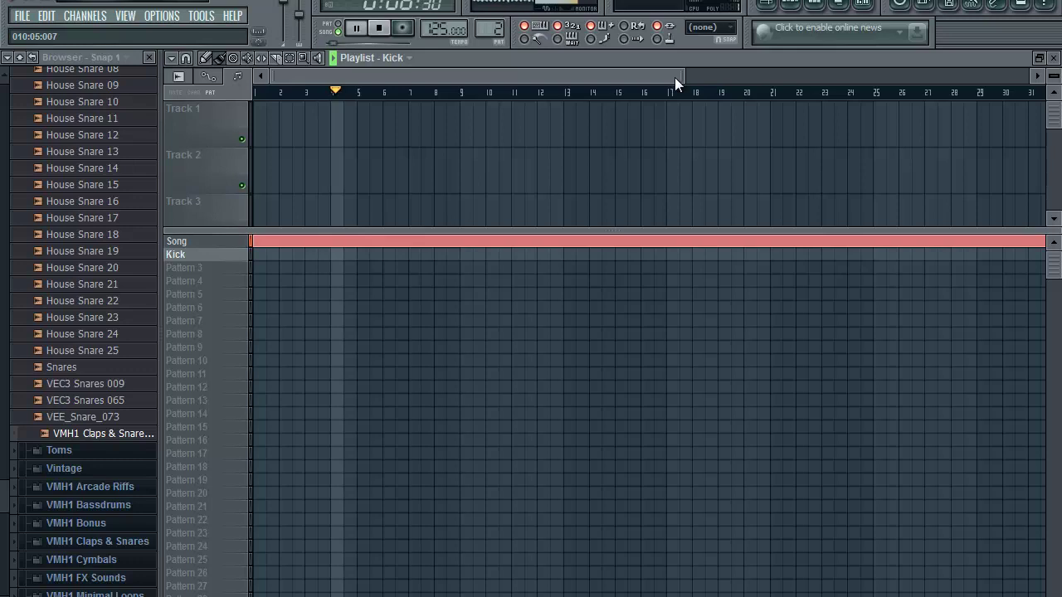
{"action": "left_click_drag", "start_coordinate": [680, 77], "coordinate": [713, 78]}
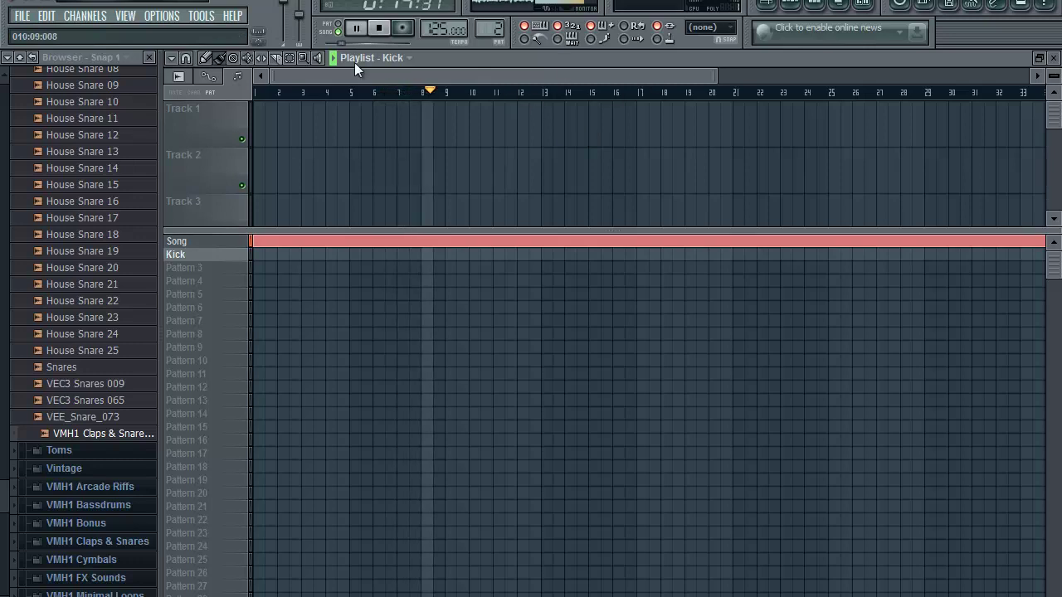
- Adjust the master volume to about 64% while the song plays
{"action": "left_click_drag", "start_coordinate": [291, 9], "coordinate": [290, 54]}
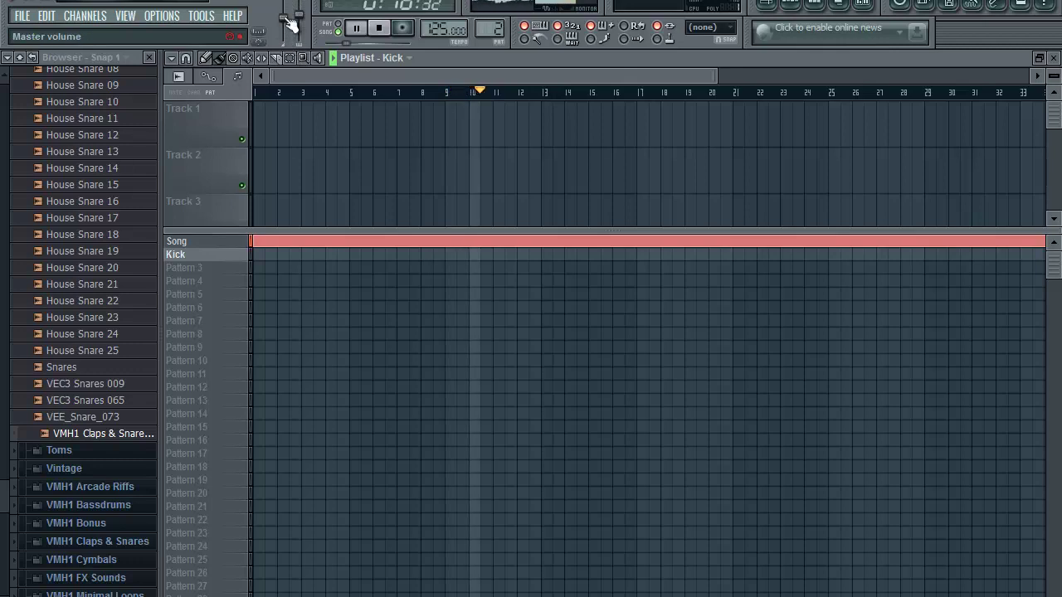
{"action": "scroll", "coordinate": [290, 18], "scroll_direction": "up", "scroll_amount": 3}
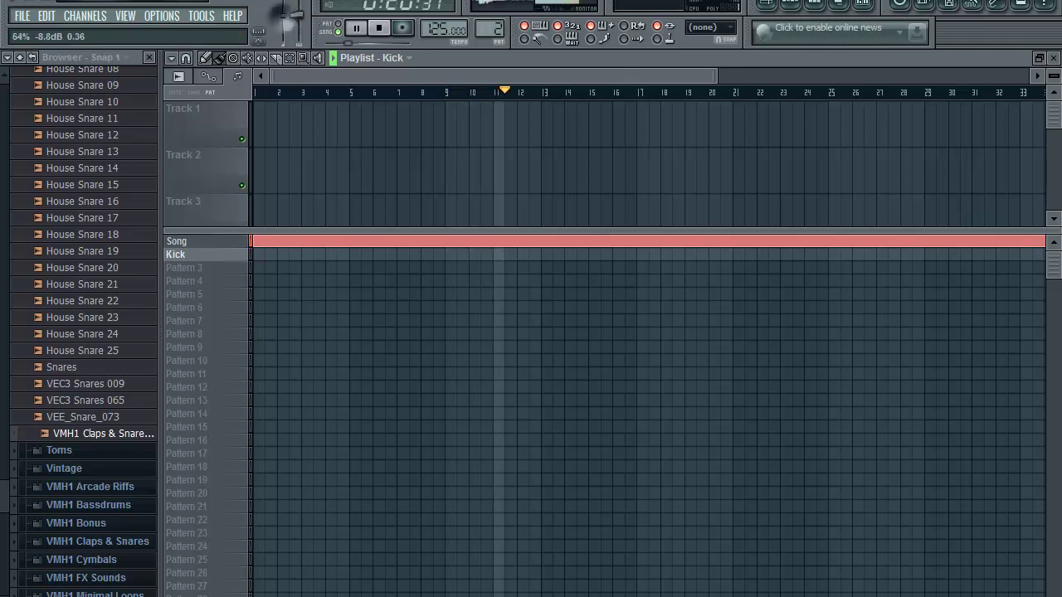
- Raise the master volume to about 73% and paint Kick clips from bar 17 through bar 40 in the playlist, then stop playback
{"action": "scroll", "coordinate": [290, 18], "scroll_direction": "up", "scroll_amount": 2}
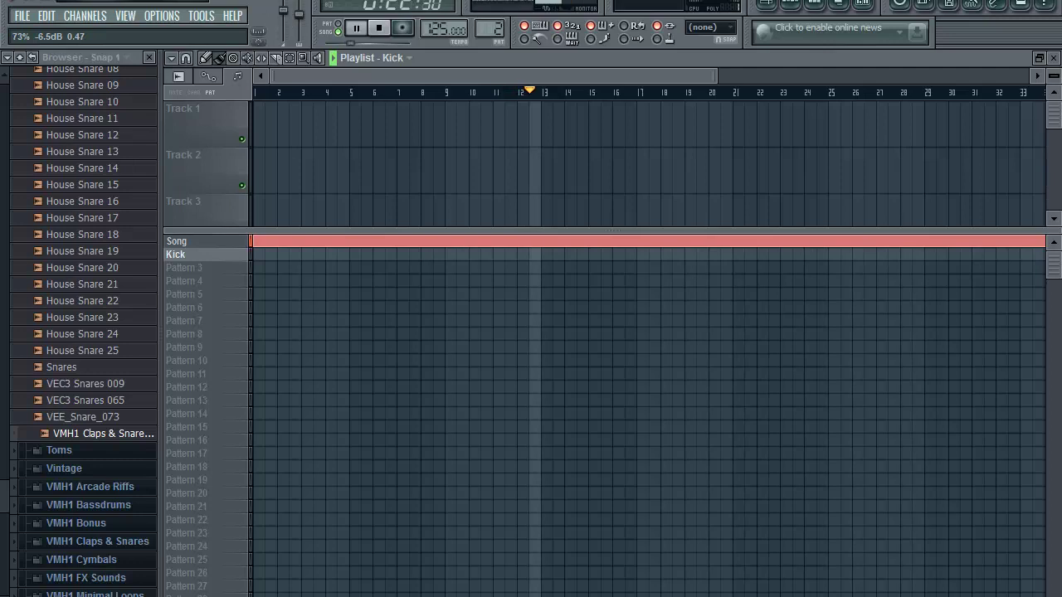
{"action": "left_click_drag", "start_coordinate": [715, 75], "coordinate": [777, 70]}
{"action": "left_click", "coordinate": [599, 253]}
{"action": "mouse_move", "coordinate": [604, 252]}
{"action": "left_mouse_down"}
{"action": "mouse_move", "coordinate": [794, 254]}
{"action": "mouse_move", "coordinate": [936, 270]}
{"action": "left_mouse_up"}
{"action": "left_click_drag", "start_coordinate": [778, 75], "coordinate": [860, 76]}
{"action": "mouse_move", "coordinate": [863, 256]}
{"action": "left_mouse_down"}
{"action": "mouse_move", "coordinate": [981, 254]}
{"action": "mouse_move", "coordinate": [972, 256]}
{"action": "left_mouse_up"}
{"action": "left_click", "coordinate": [379, 27]}
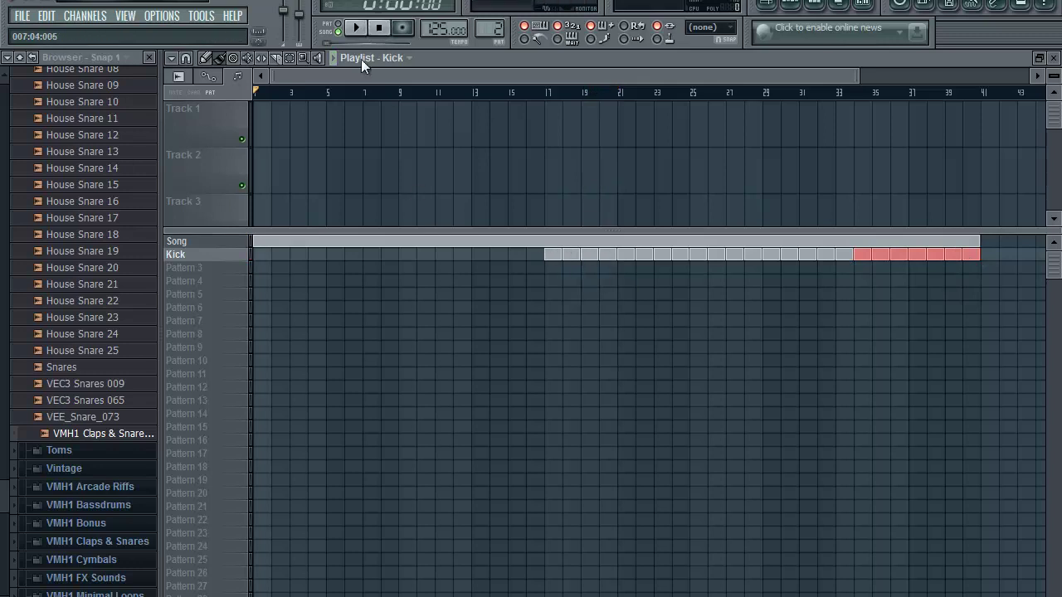
- Audition the Kick pattern and the Song pattern one after the other in pattern mode
{"action": "left_click", "coordinate": [340, 33]}
{"action": "left_click", "coordinate": [356, 28]}
{"action": "left_click", "coordinate": [380, 29]}
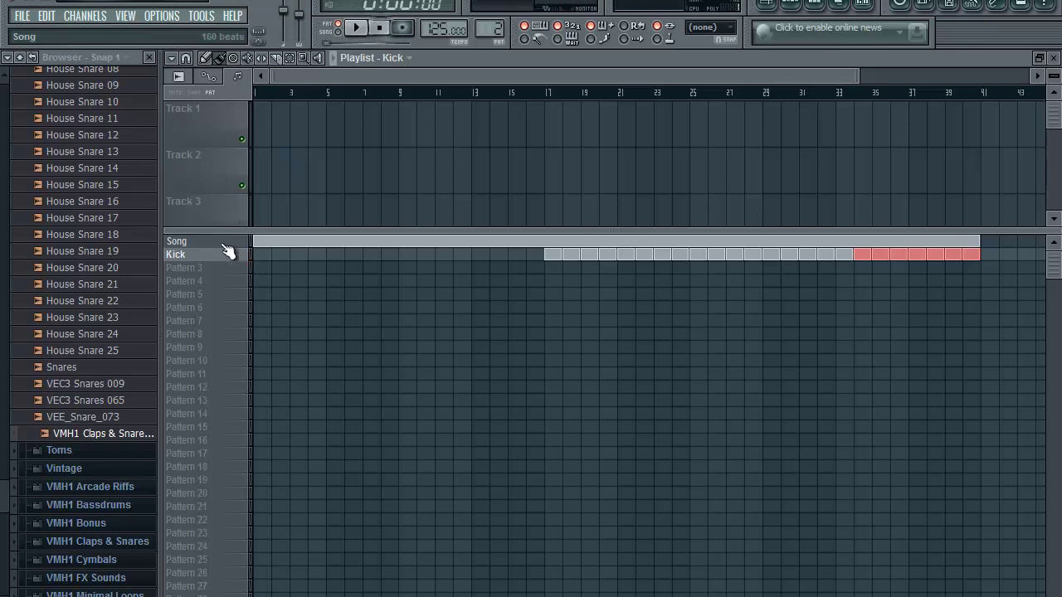
{"action": "left_click", "coordinate": [228, 242]}
{"action": "left_click", "coordinate": [355, 35]}
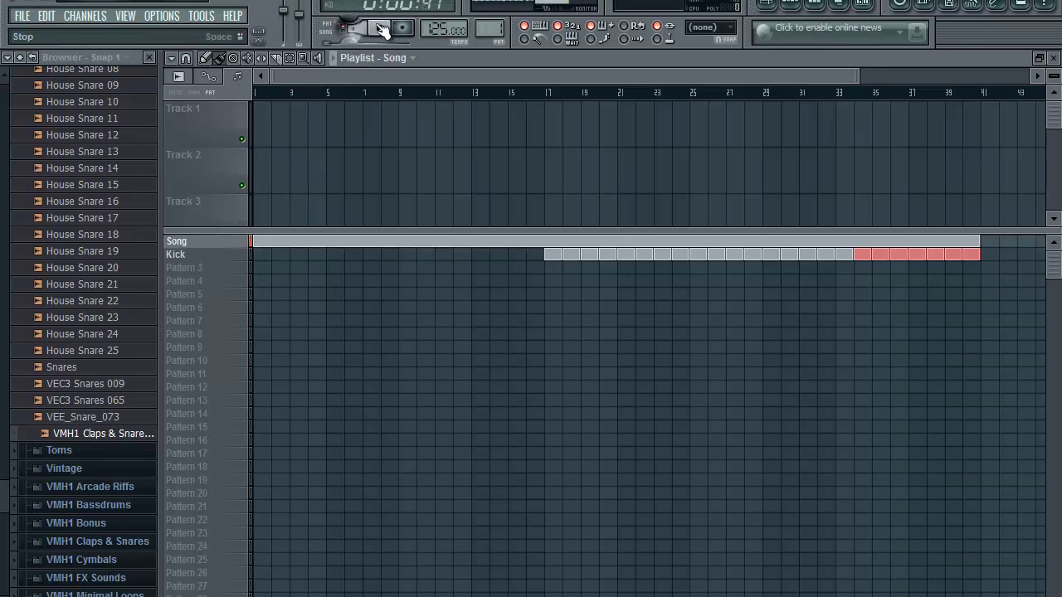
{"action": "left_click", "coordinate": [379, 28]}
- Switch to song mode, briefly play the arrangement, and return the playback position to bar 1
{"action": "left_click", "coordinate": [339, 34]}
{"action": "left_click", "coordinate": [355, 28]}
{"action": "left_click", "coordinate": [379, 28]}
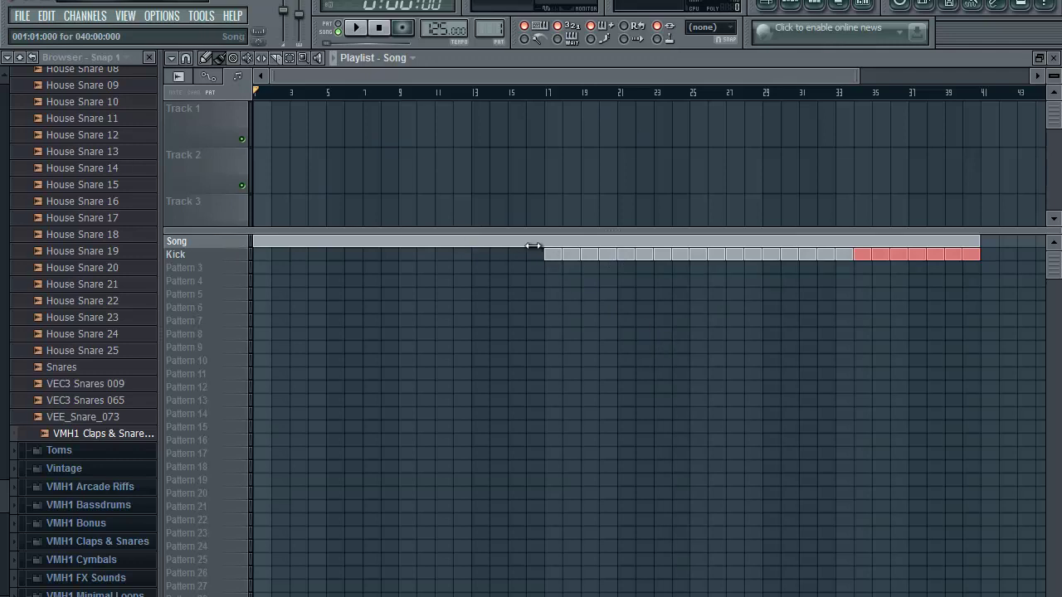
{"action": "mouse_move", "coordinate": [262, 92]}
{"action": "left_mouse_down"}
{"action": "mouse_move", "coordinate": [586, 125]}
{"action": "mouse_move", "coordinate": [540, 165]}
{"action": "mouse_move", "coordinate": [217, 203]}
{"action": "left_mouse_up"}
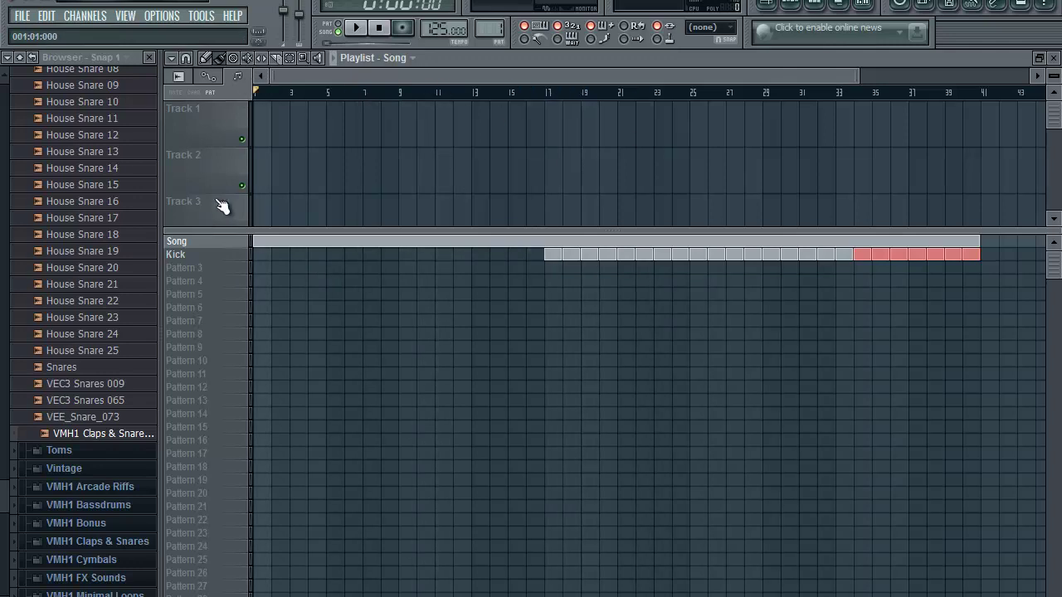
- Try Kick clips over bars 1 to 16 by playing the arrangement briefly, and remove these clips again
{"action": "left_click", "coordinate": [206, 268]}
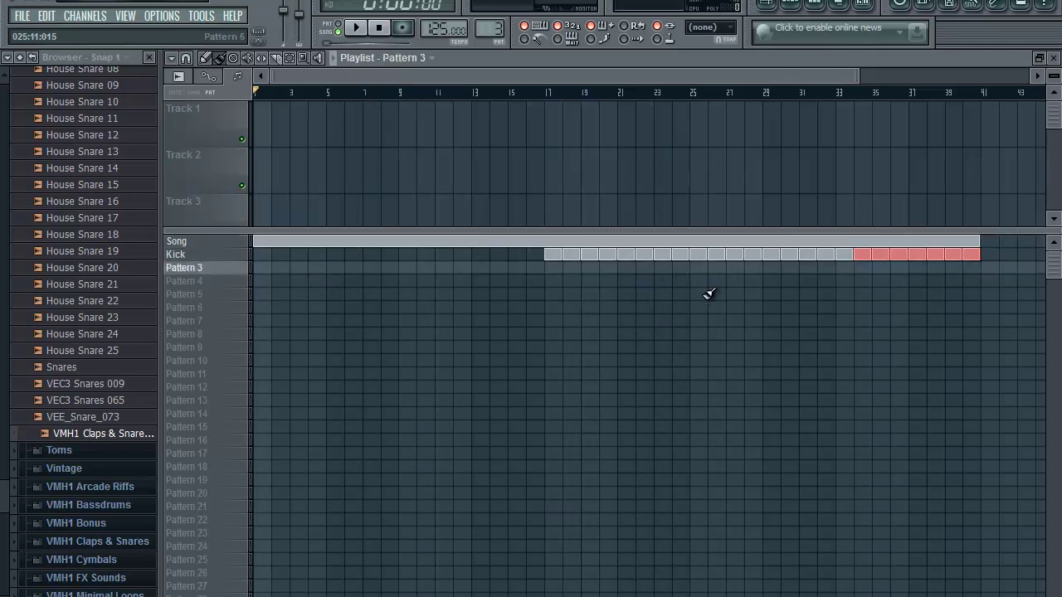
{"action": "left_click", "coordinate": [197, 256]}
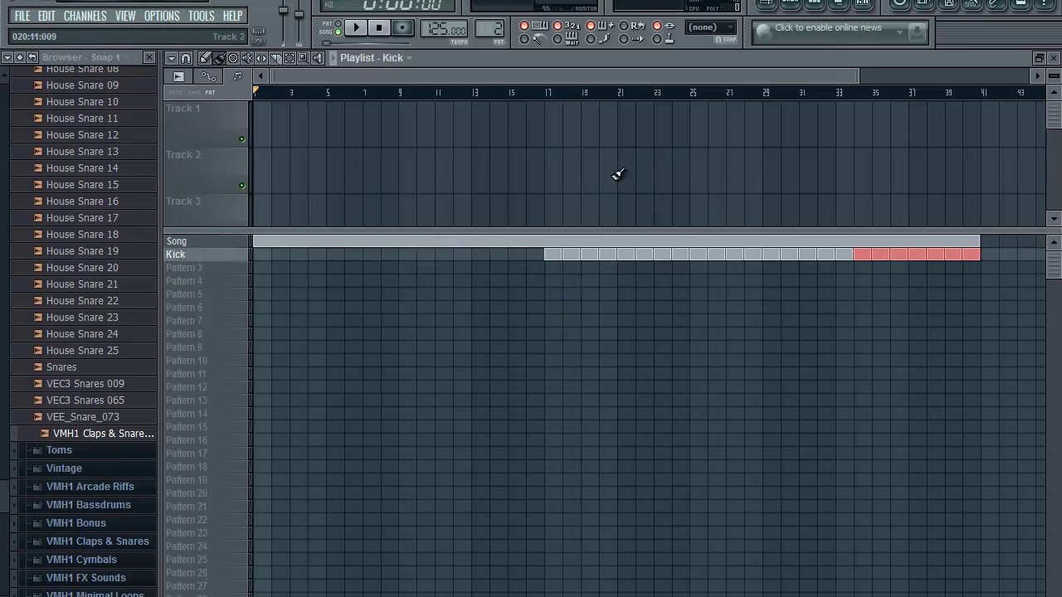
{"action": "left_click_drag", "start_coordinate": [259, 254], "coordinate": [541, 253]}
{"action": "left_click", "coordinate": [356, 27]}
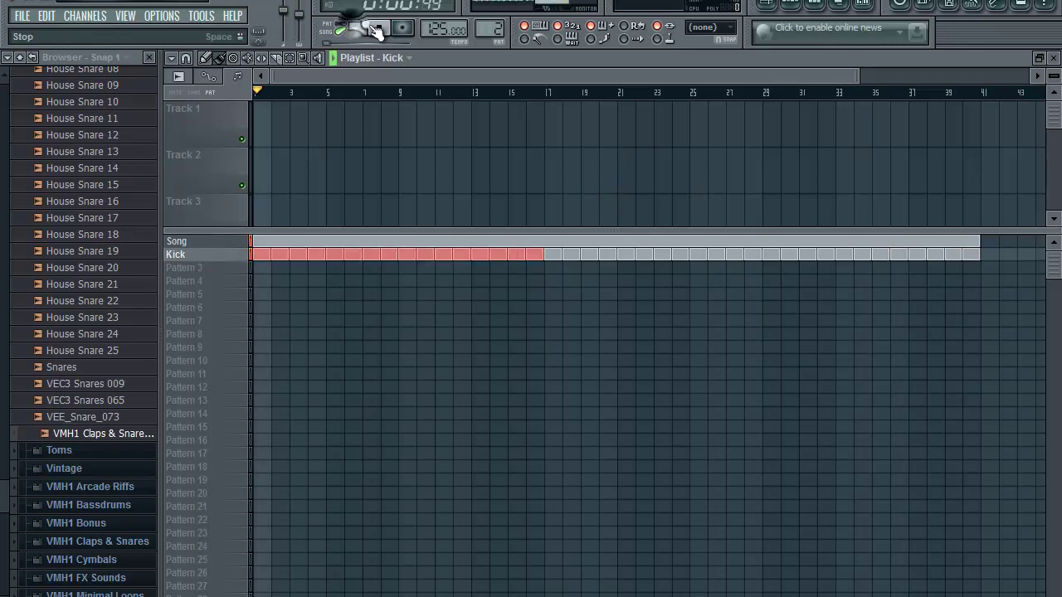
{"action": "left_click", "coordinate": [379, 29]}
{"action": "right_click", "coordinate": [521, 255]}
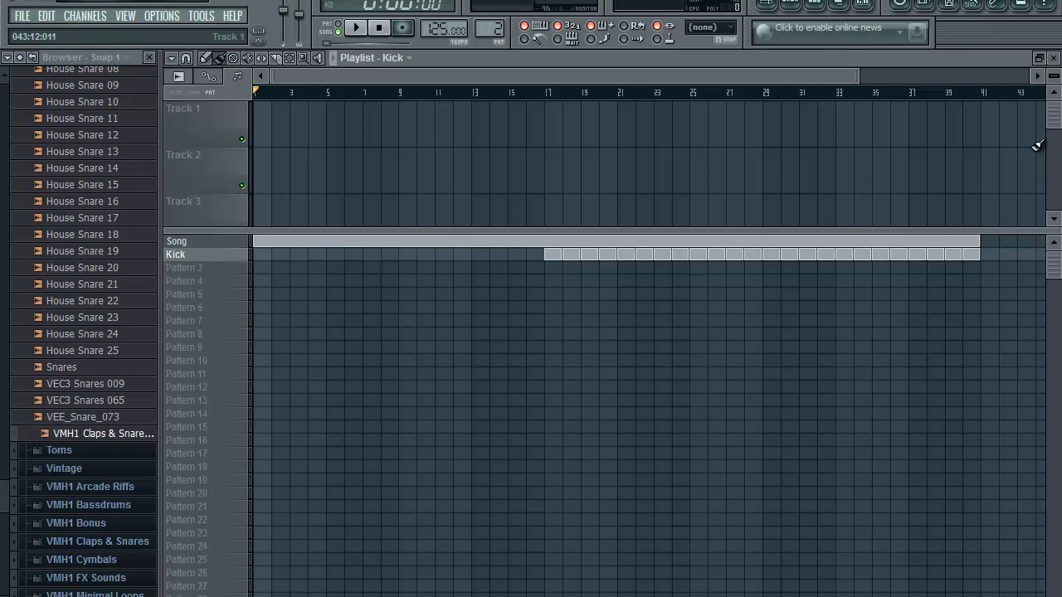
- Close the playlist, add the SayGoodbye channel to the selection alongside Kick, and show the mixer
{"action": "left_click", "coordinate": [1057, 57]}
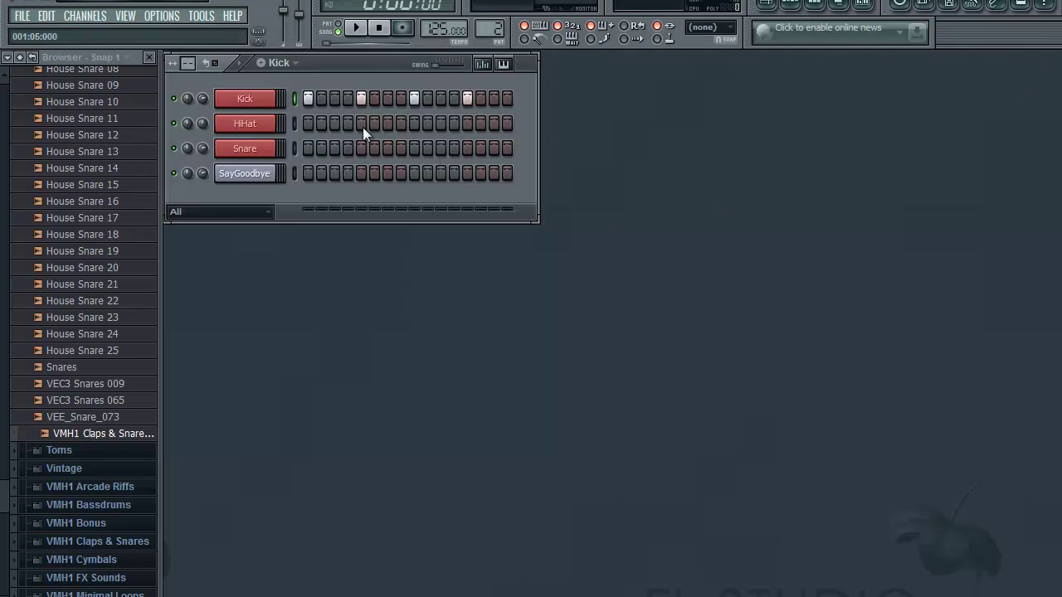
{"action": "left_click", "coordinate": [295, 174]}
{"action": "left_click", "coordinate": [865, 4]}
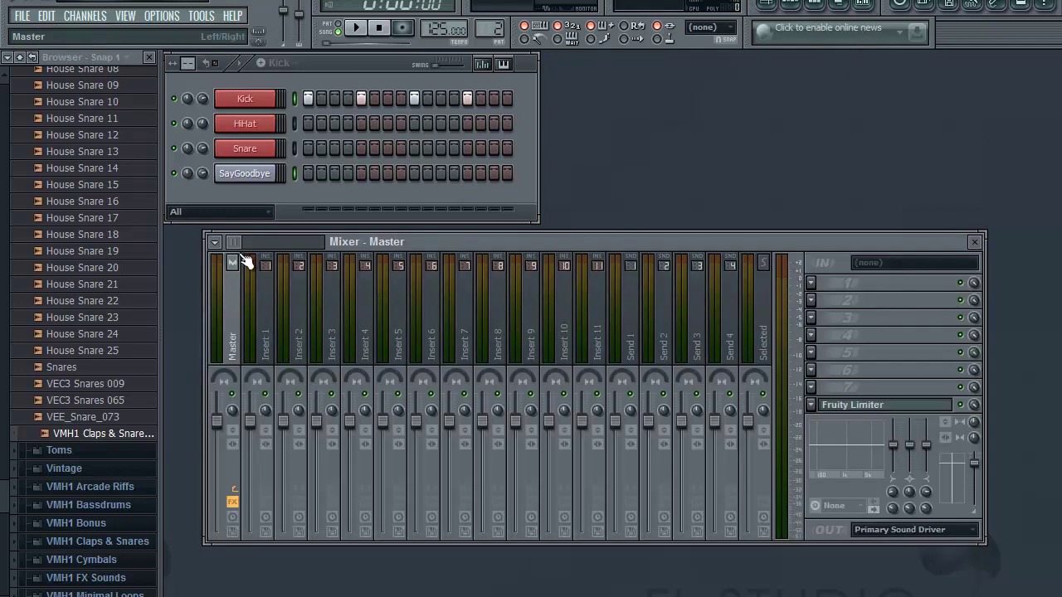
{"action": "left_click", "coordinate": [863, 5]}
{"action": "left_click", "coordinate": [864, 5]}
{"action": "left_click", "coordinate": [268, 307]}
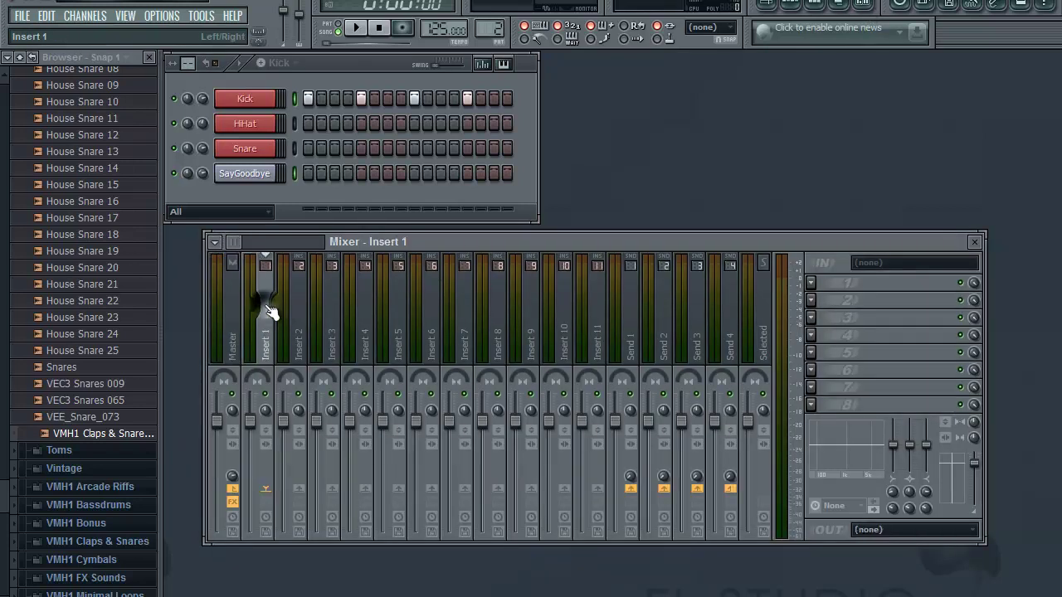
{"action": "left_click", "coordinate": [300, 309]}
{"action": "left_click", "coordinate": [268, 309]}
{"action": "left_click", "coordinate": [295, 303]}
{"action": "left_click", "coordinate": [266, 302]}
{"action": "left_click", "coordinate": [301, 308]}
{"action": "left_click", "coordinate": [333, 311]}
{"action": "left_click", "coordinate": [279, 308]}
- Link the selected Kick and SayGoodbye channels to consecutive mixer tracks starting from Insert 1
{"action": "right_click", "coordinate": [264, 306]}
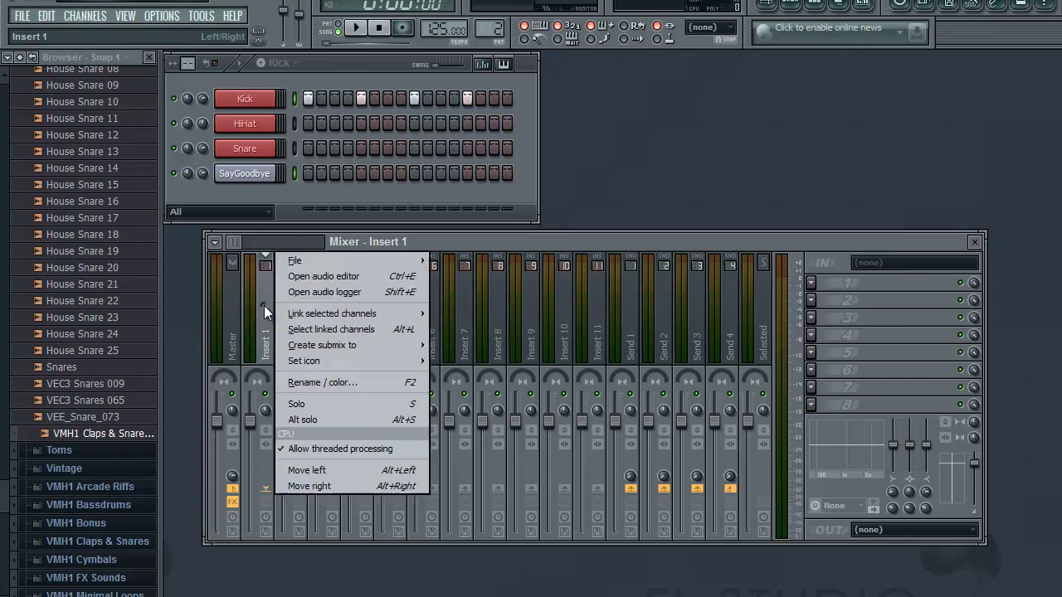
{"action": "left_click", "coordinate": [264, 312]}
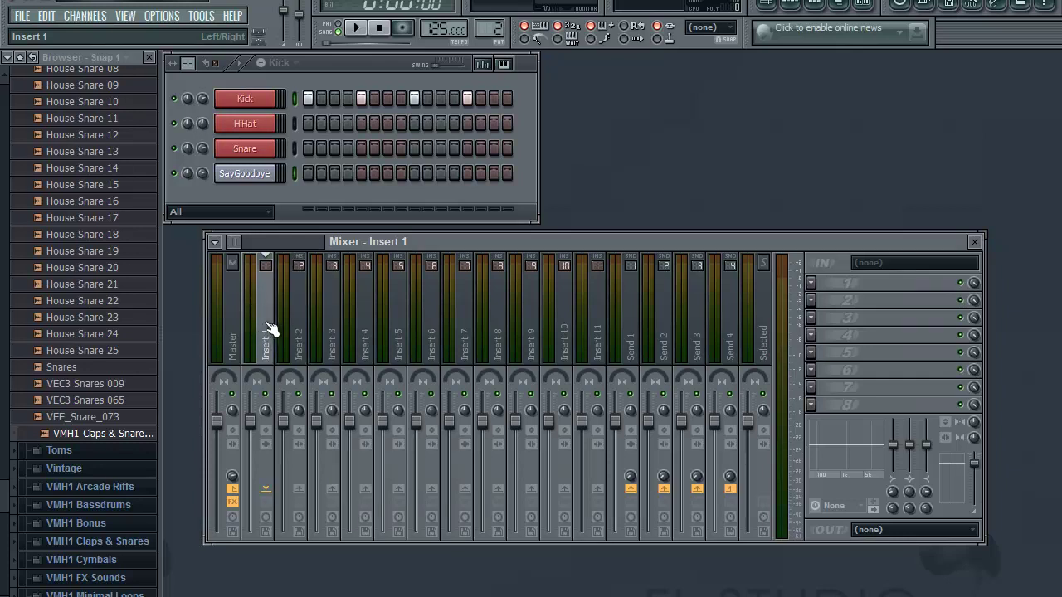
{"action": "right_click", "coordinate": [266, 315]}
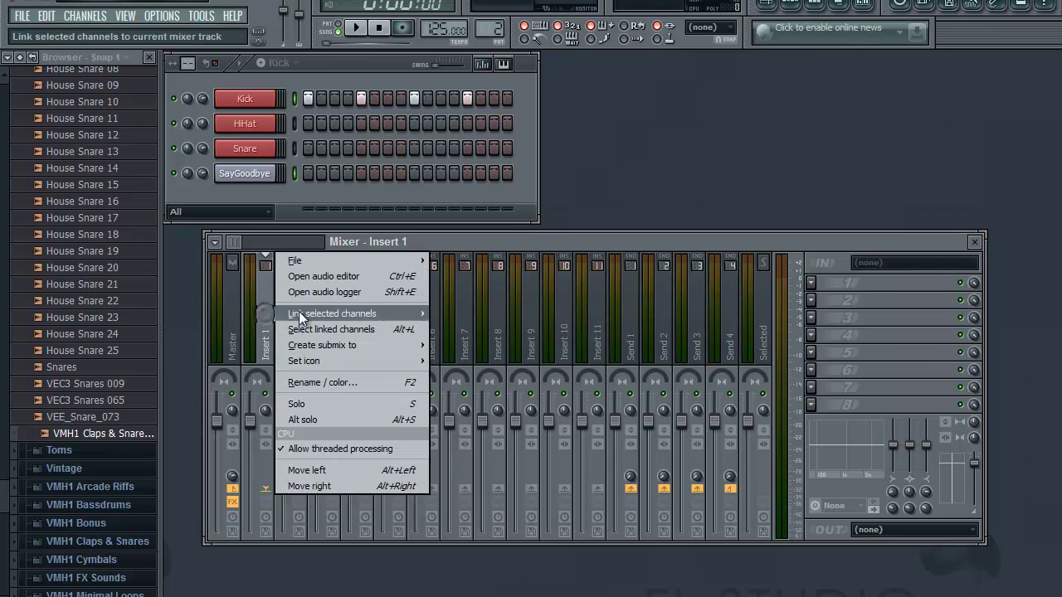
{"action": "mouse_move", "coordinate": [346, 313]}
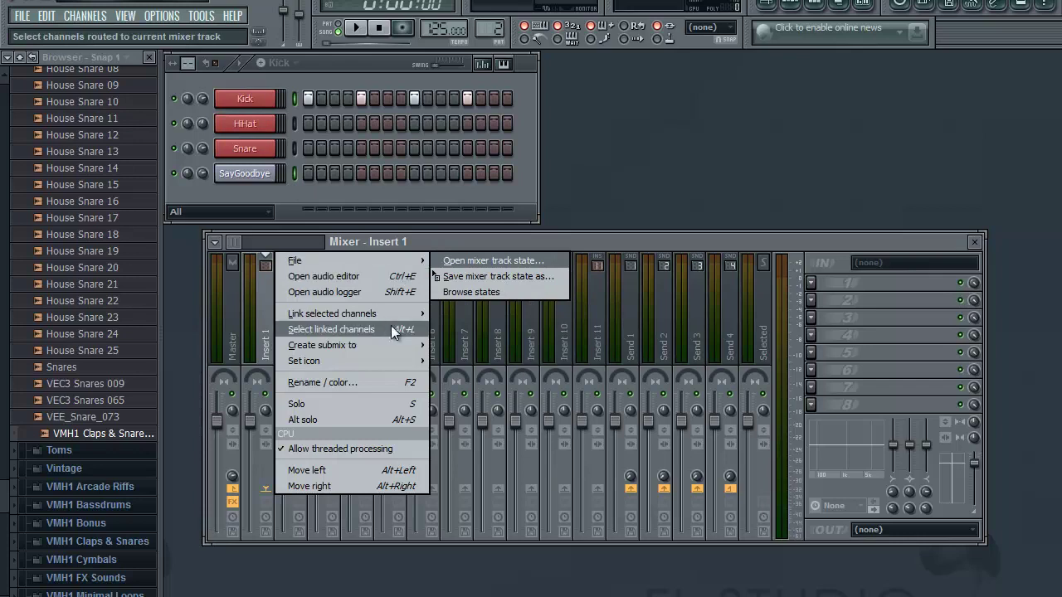
{"action": "mouse_move", "coordinate": [410, 311]}
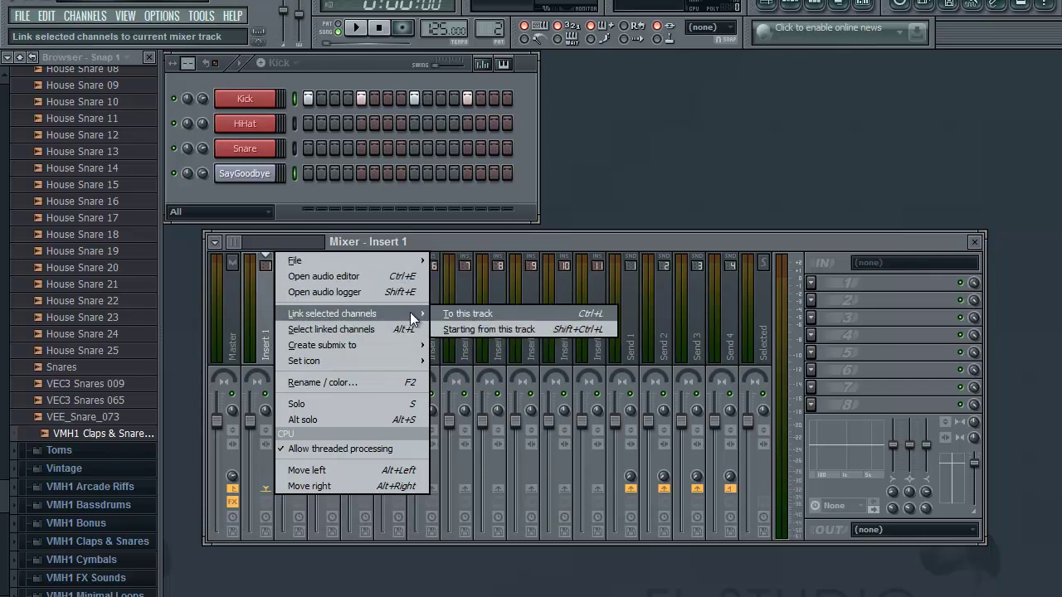
{"action": "left_click", "coordinate": [475, 329]}
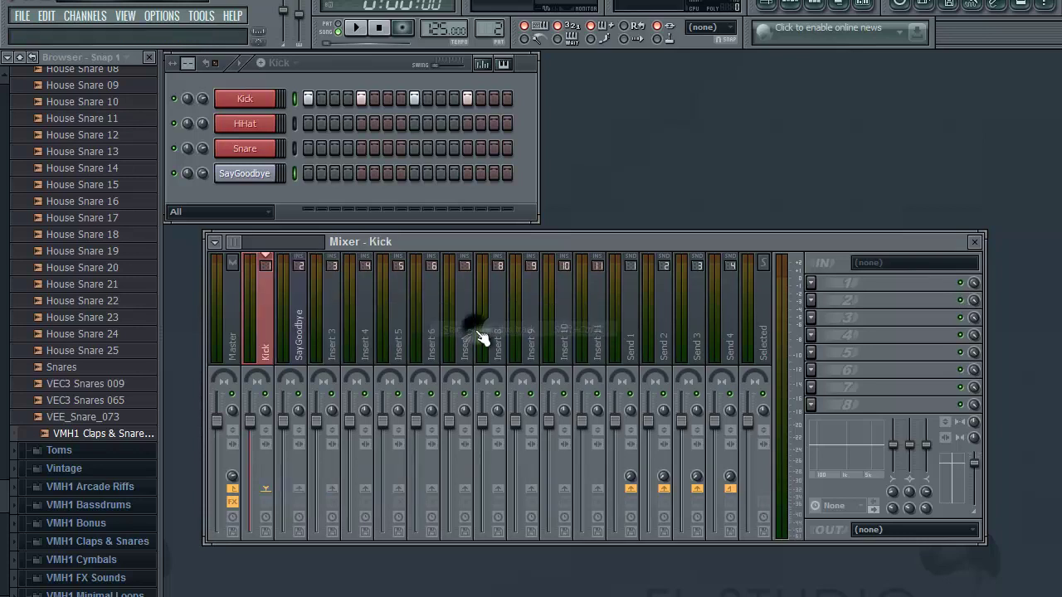
- Load Fruity Peak Controller into the first effect slot of the Kick mixer track
{"action": "left_click", "coordinate": [300, 321]}
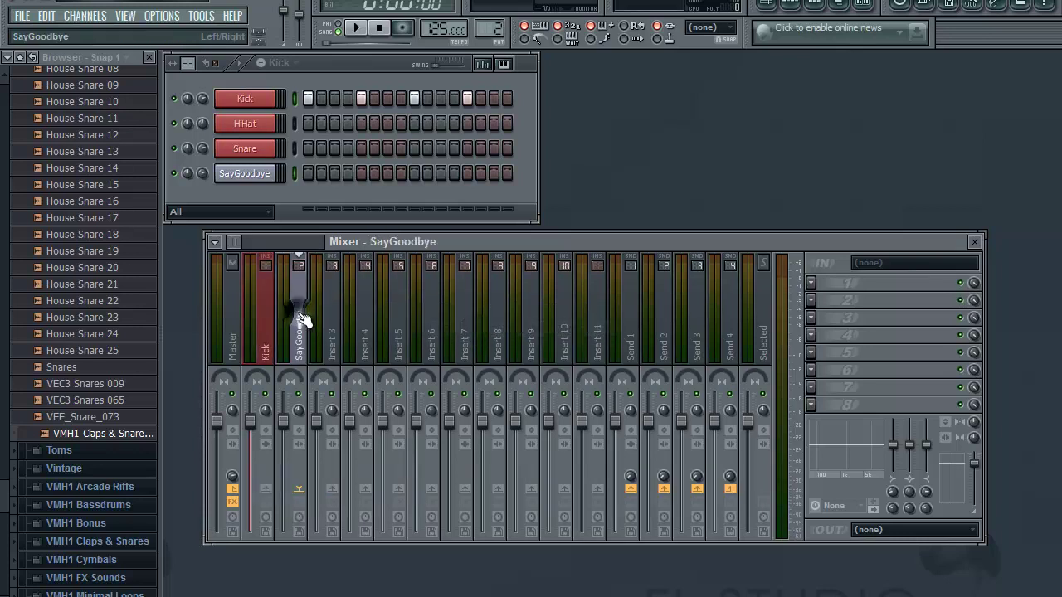
{"action": "left_click", "coordinate": [267, 325]}
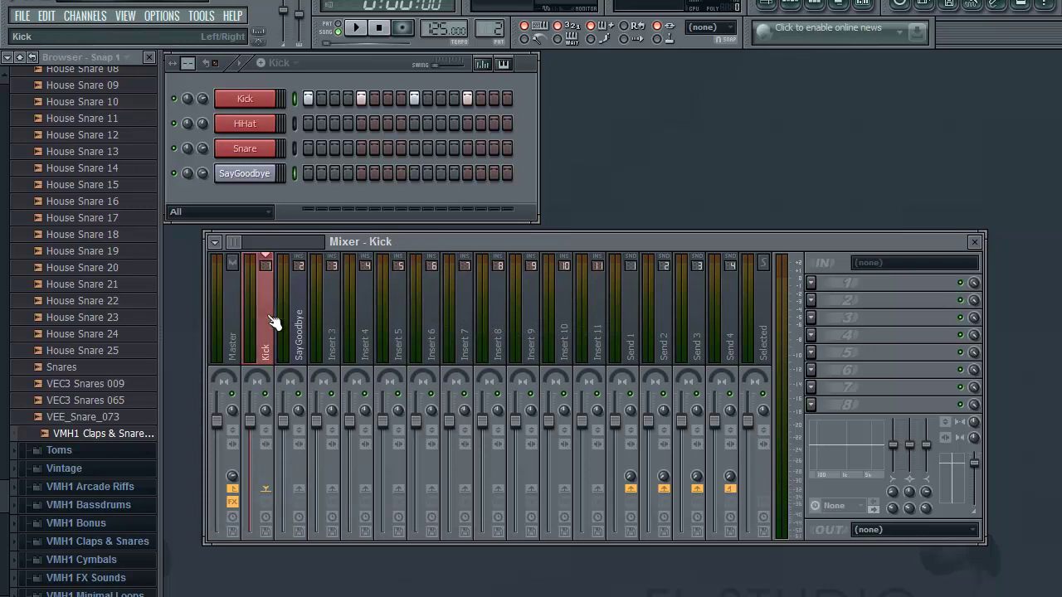
{"action": "left_click", "coordinate": [810, 283]}
{"action": "left_click", "coordinate": [780, 233]}
{"action": "left_click", "coordinate": [811, 279]}
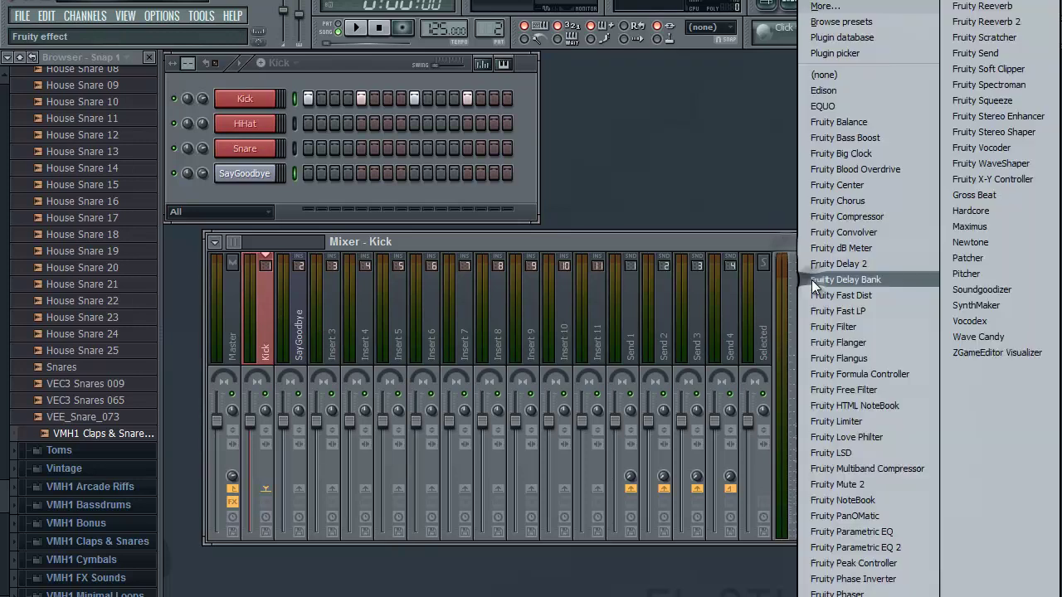
{"action": "left_click", "coordinate": [884, 563]}
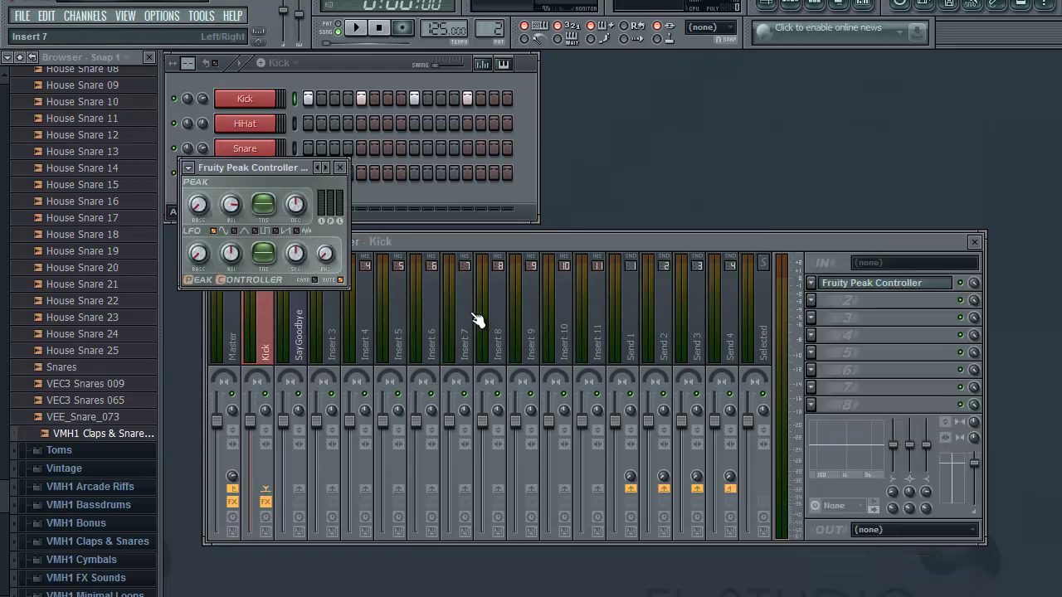
- Raise the peak base slightly and bend the peak tension curve upward in the Fruity Peak Controller, then close it
{"action": "left_click_drag", "start_coordinate": [262, 204], "coordinate": [266, 125]}
{"action": "left_click_drag", "start_coordinate": [269, 141], "coordinate": [267, 169]}
{"action": "left_click_drag", "start_coordinate": [200, 208], "coordinate": [195, 229]}
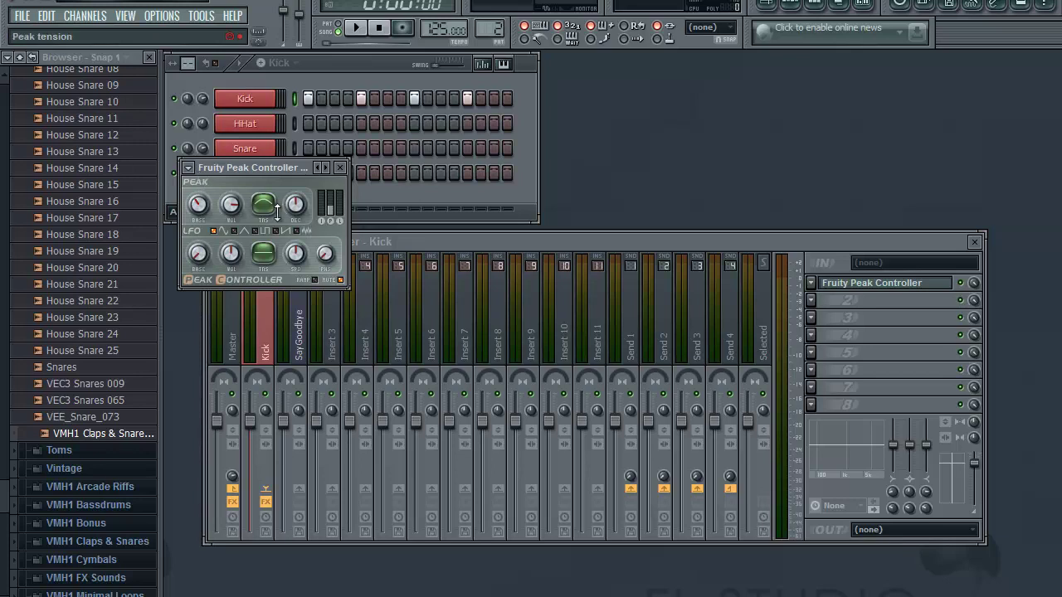
{"action": "left_click", "coordinate": [340, 169]}
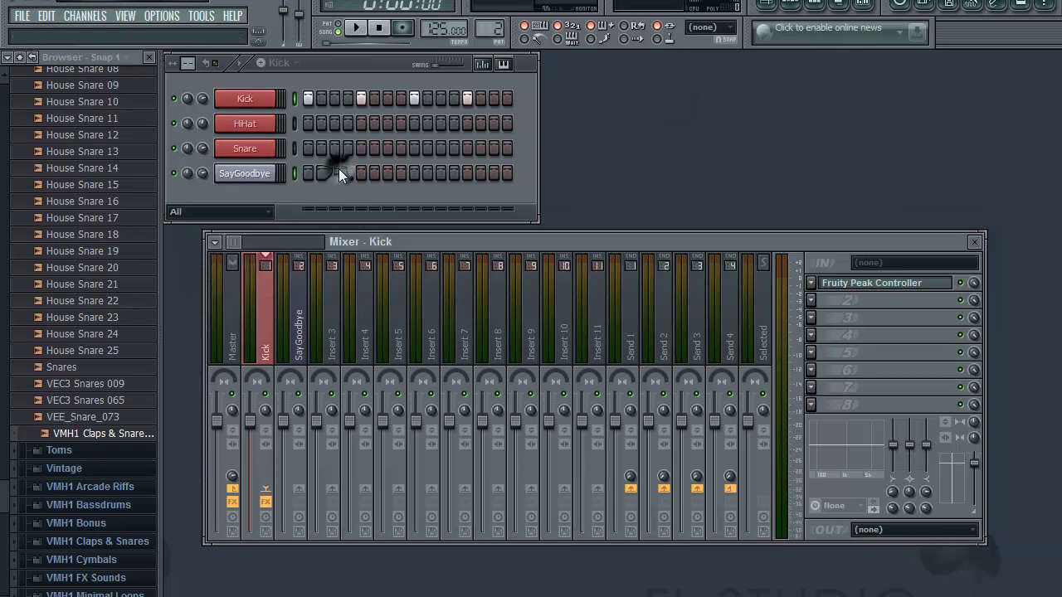
- Turn off output muting in the Kick track's Fruity Peak Controller while the Kick pattern plays, then close it and stop playback
{"action": "left_click", "coordinate": [857, 290]}
{"action": "left_click", "coordinate": [859, 289]}
{"action": "left_click", "coordinate": [901, 290]}
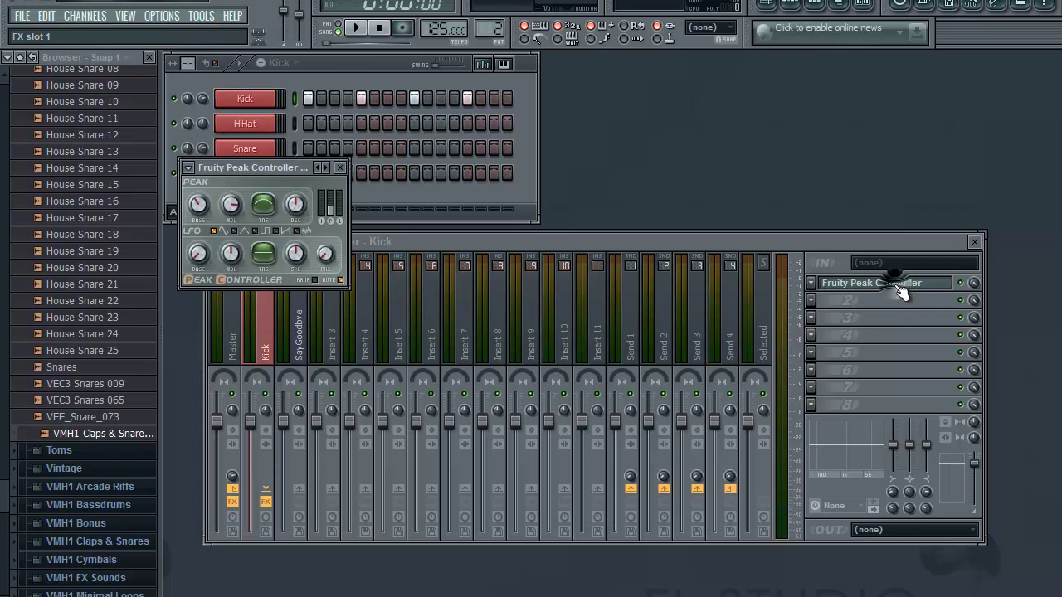
{"action": "left_click", "coordinate": [341, 280]}
{"action": "left_click", "coordinate": [341, 280]}
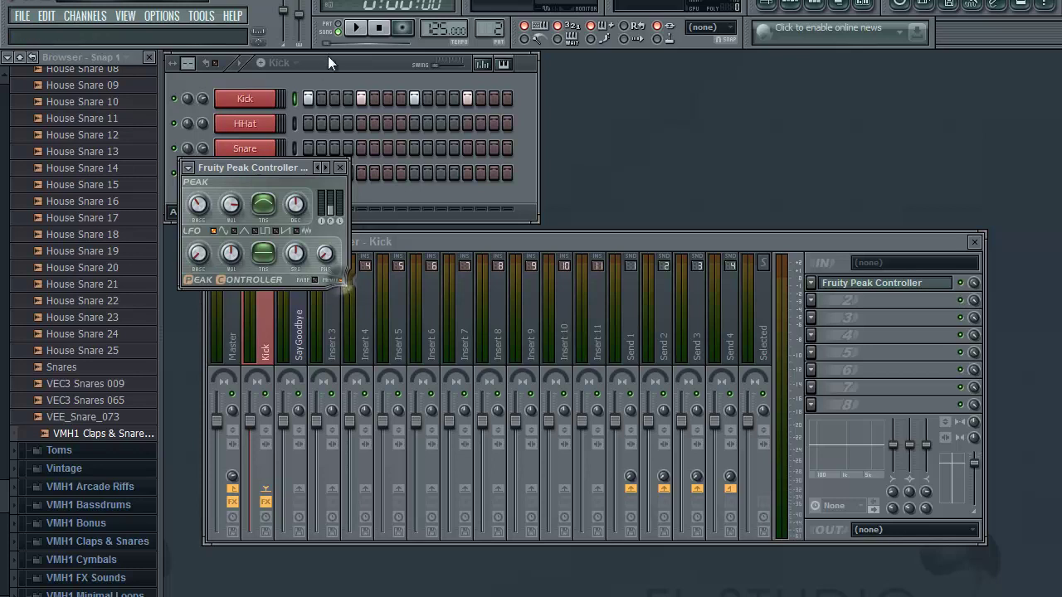
{"action": "left_click", "coordinate": [345, 29]}
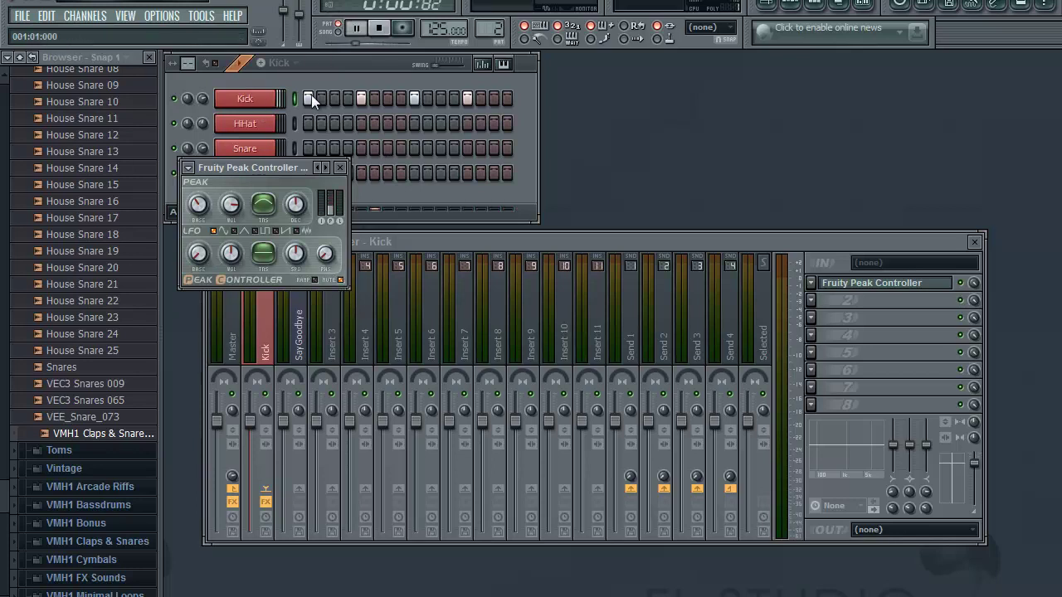
{"action": "left_click", "coordinate": [341, 281]}
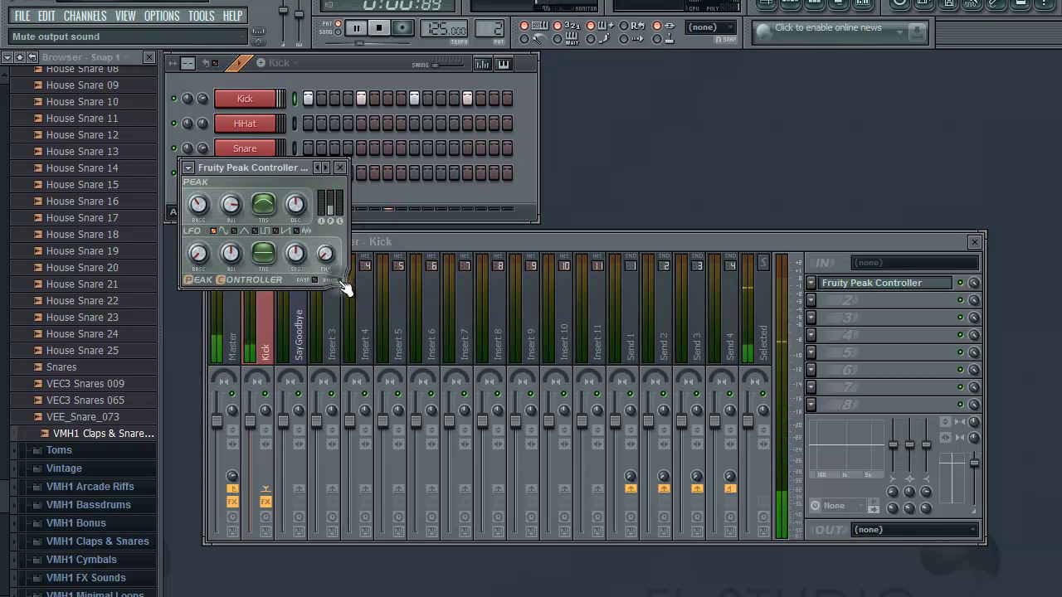
{"action": "left_click", "coordinate": [339, 167]}
{"action": "left_click", "coordinate": [379, 27]}
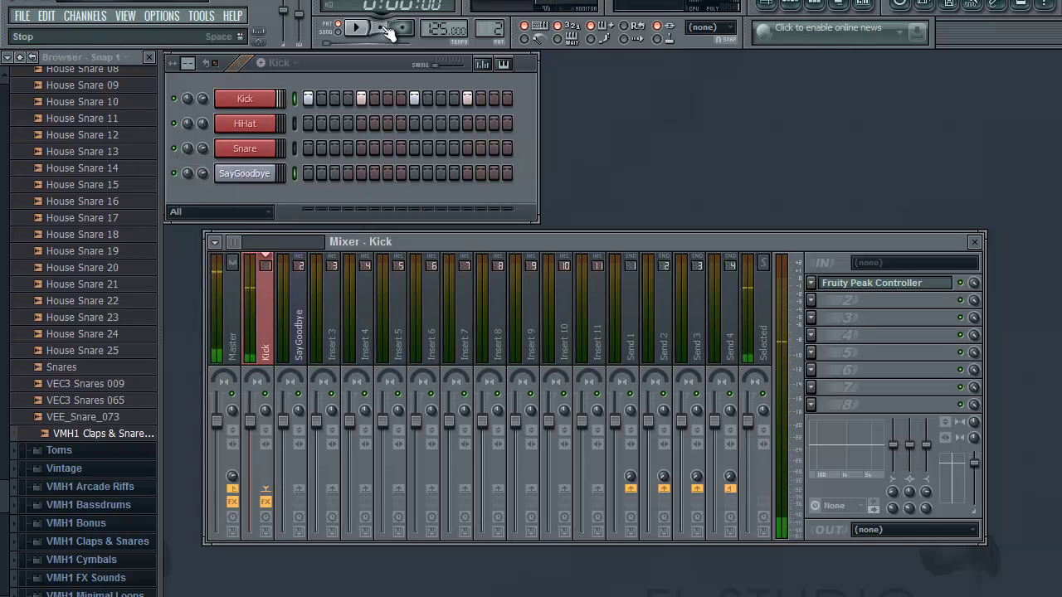
- Lower the Kick mixer track's volume to about 45%
{"action": "left_click", "coordinate": [303, 340]}
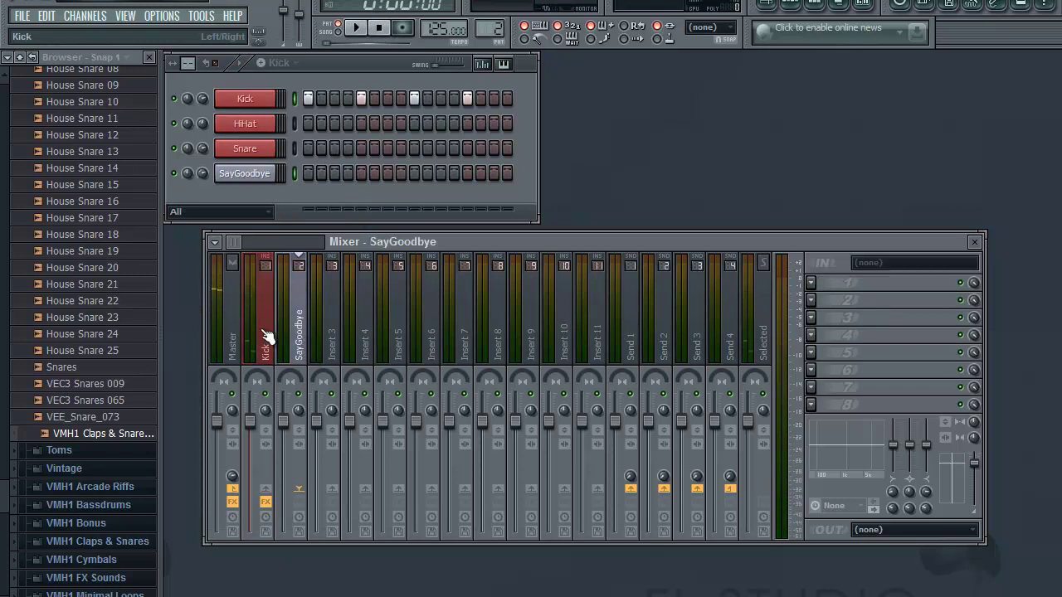
{"action": "left_click", "coordinate": [276, 349]}
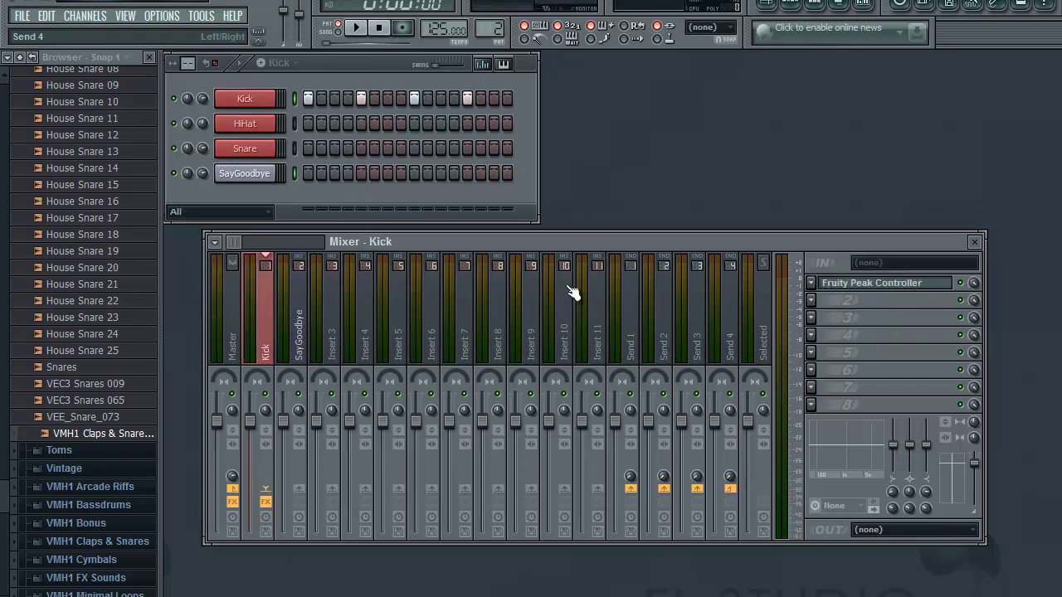
{"action": "left_click", "coordinate": [300, 323]}
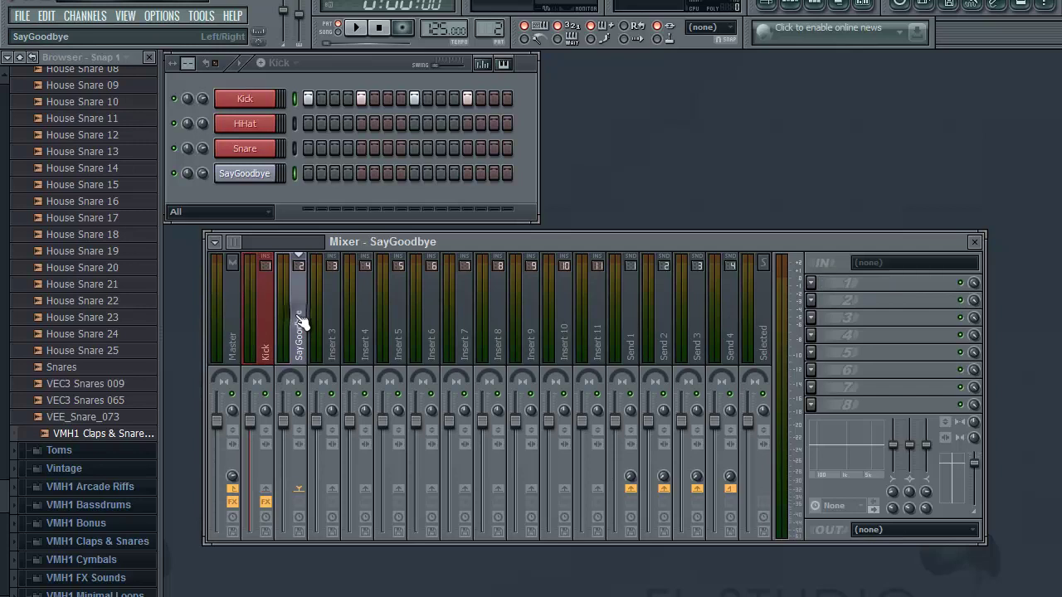
{"action": "right_click", "coordinate": [283, 418]}
{"action": "left_click", "coordinate": [287, 428]}
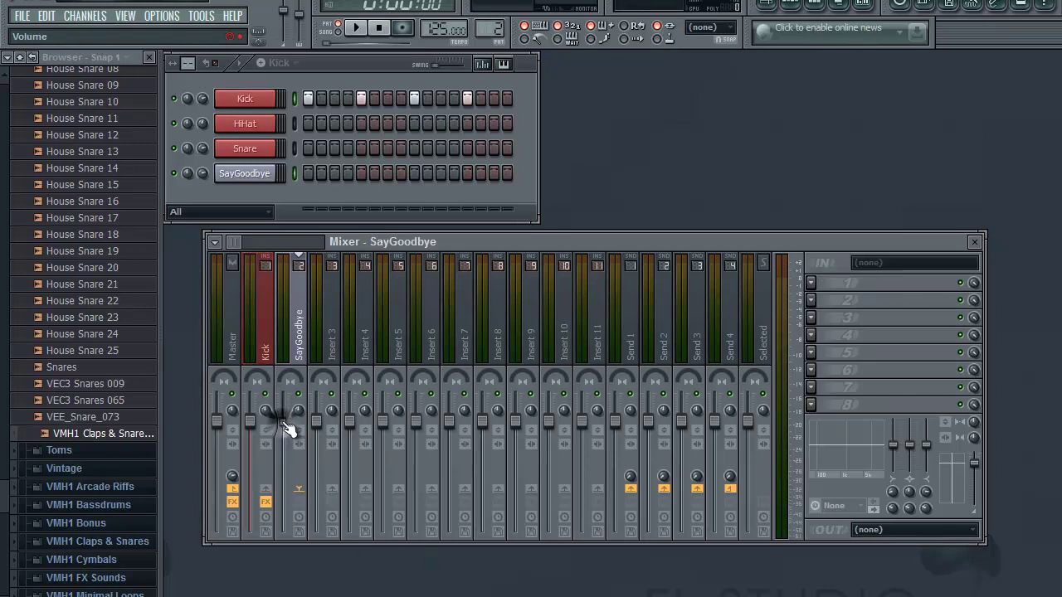
{"action": "left_click_drag", "start_coordinate": [254, 431], "coordinate": [256, 522]}
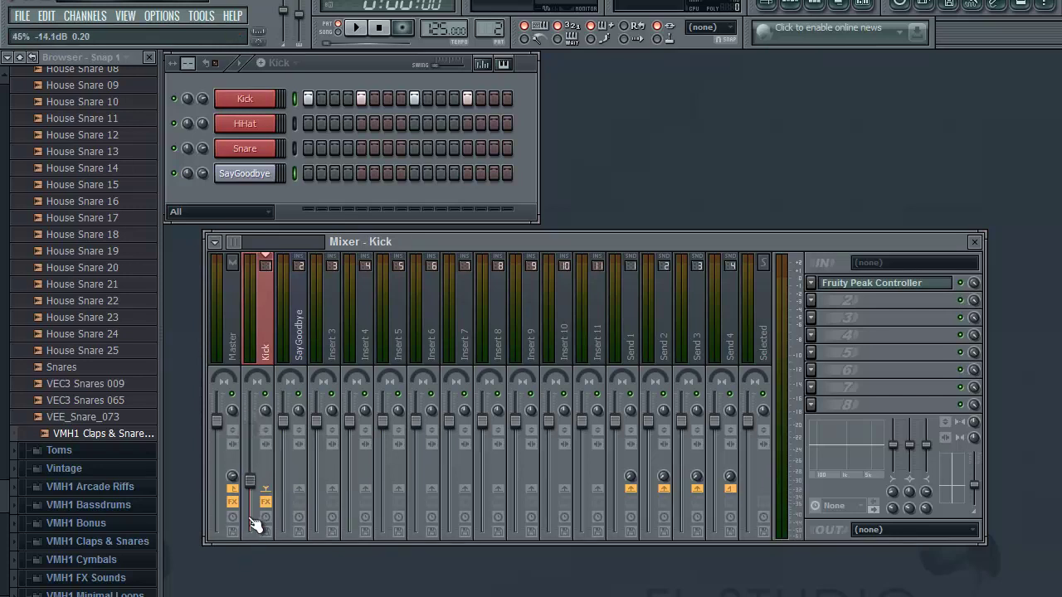
- Restore the Kick mixer track's volume to 100% while the Kick pattern plays, then stop playback
{"action": "left_click", "coordinate": [362, 34]}
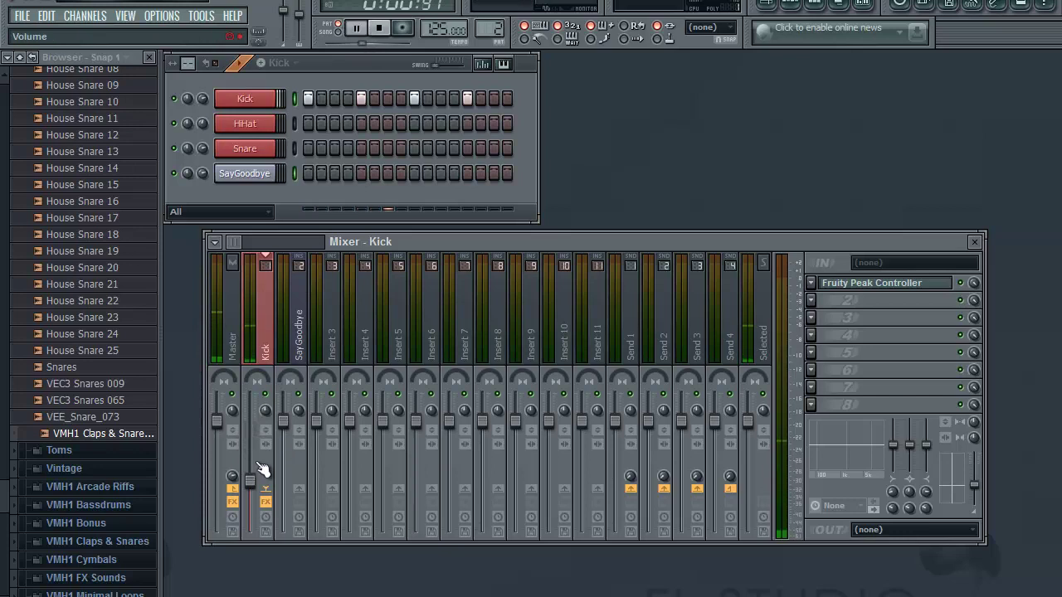
{"action": "left_click_drag", "start_coordinate": [255, 481], "coordinate": [301, 353]}
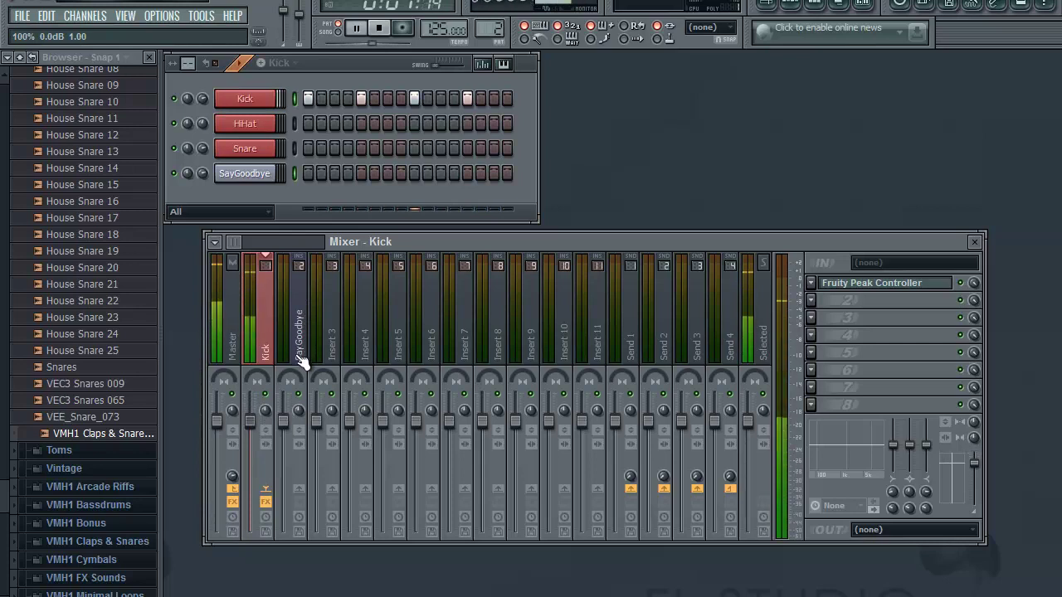
{"action": "left_click", "coordinate": [379, 28]}
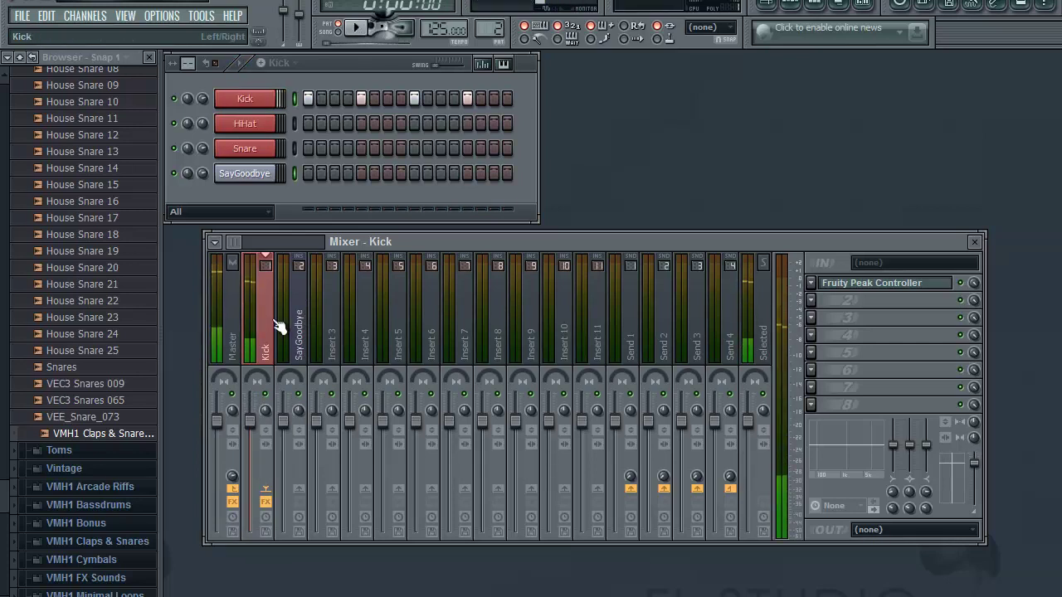
- Select the SayGoodbye mixer track and open the controller link settings for its volume fader
{"action": "left_click", "coordinate": [303, 317]}
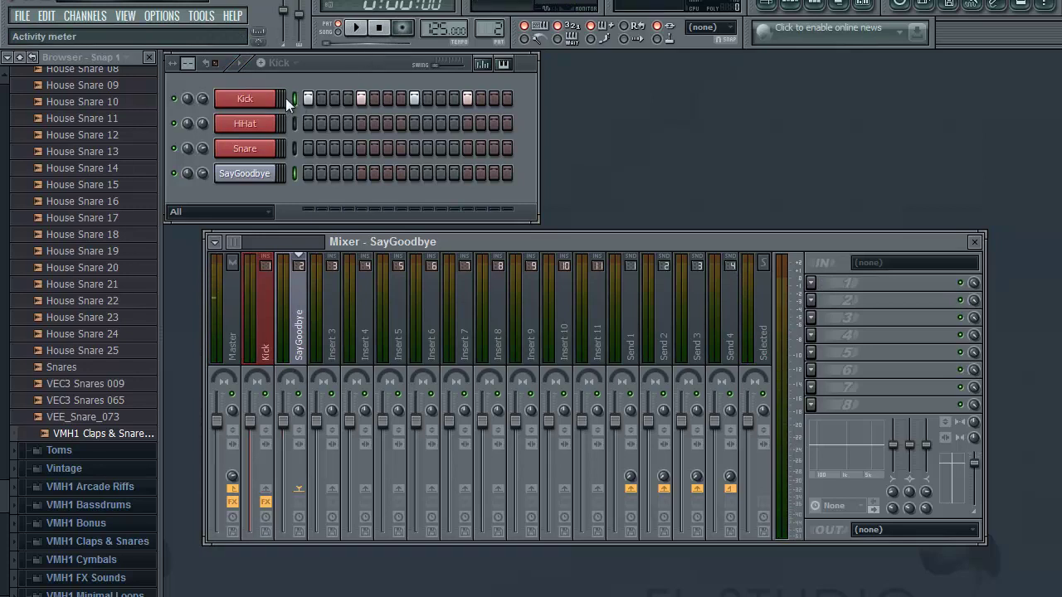
{"action": "left_click", "coordinate": [357, 29]}
{"action": "left_click_drag", "start_coordinate": [292, 429], "coordinate": [347, 425]}
{"action": "left_click", "coordinate": [267, 322]}
{"action": "left_click", "coordinate": [295, 319]}
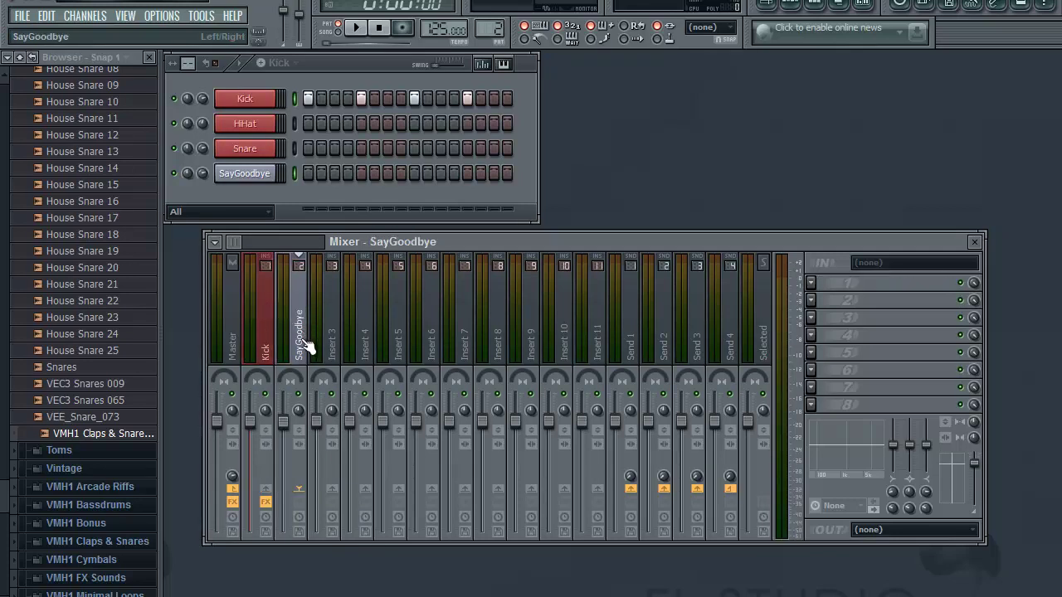
{"action": "right_click", "coordinate": [284, 424]}
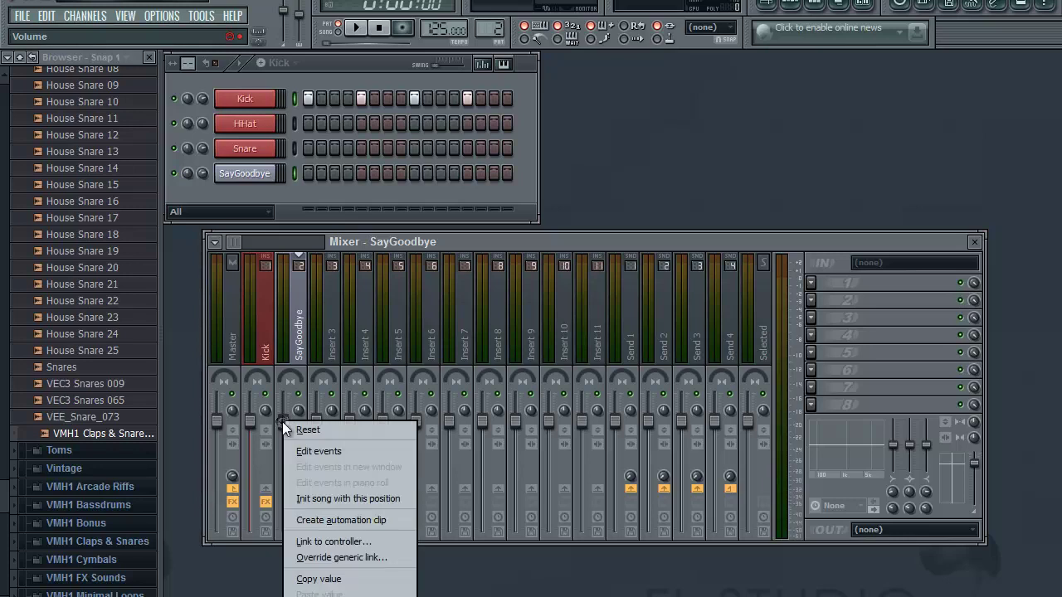
{"action": "left_click", "coordinate": [299, 335]}
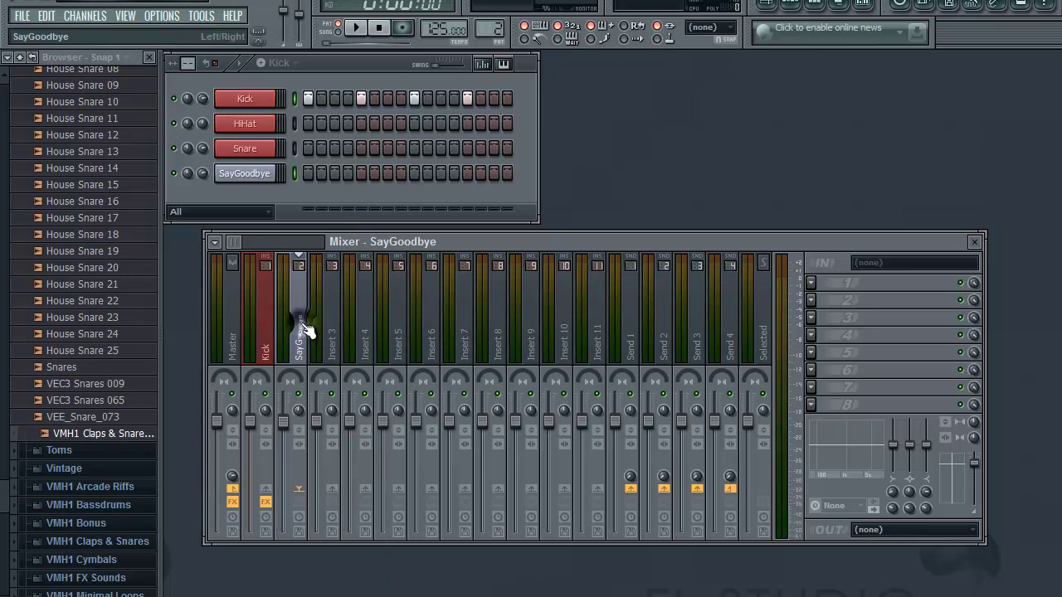
{"action": "right_click", "coordinate": [286, 425]}
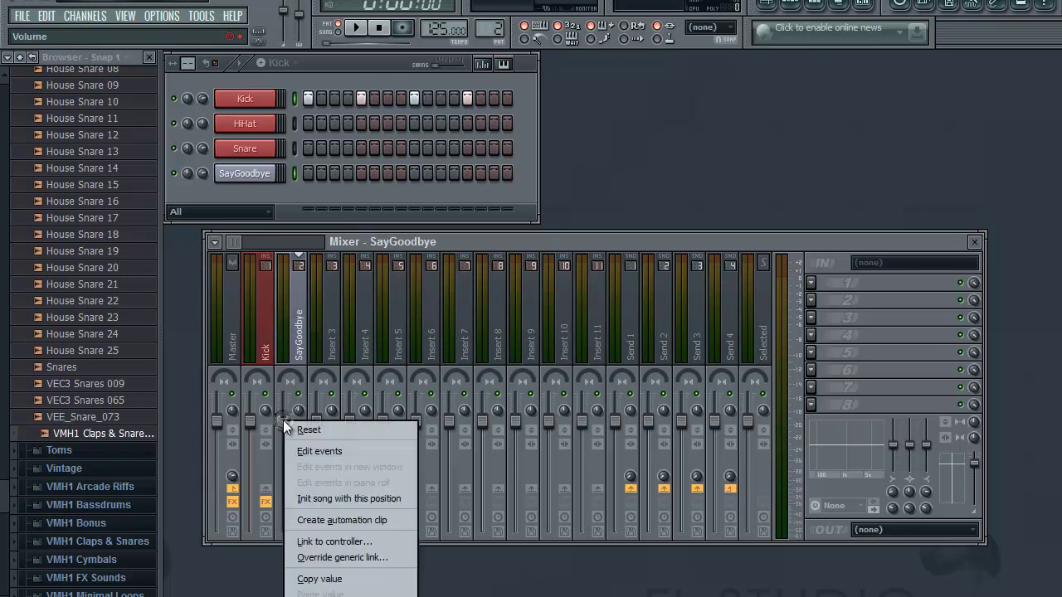
{"action": "left_click", "coordinate": [321, 539]}
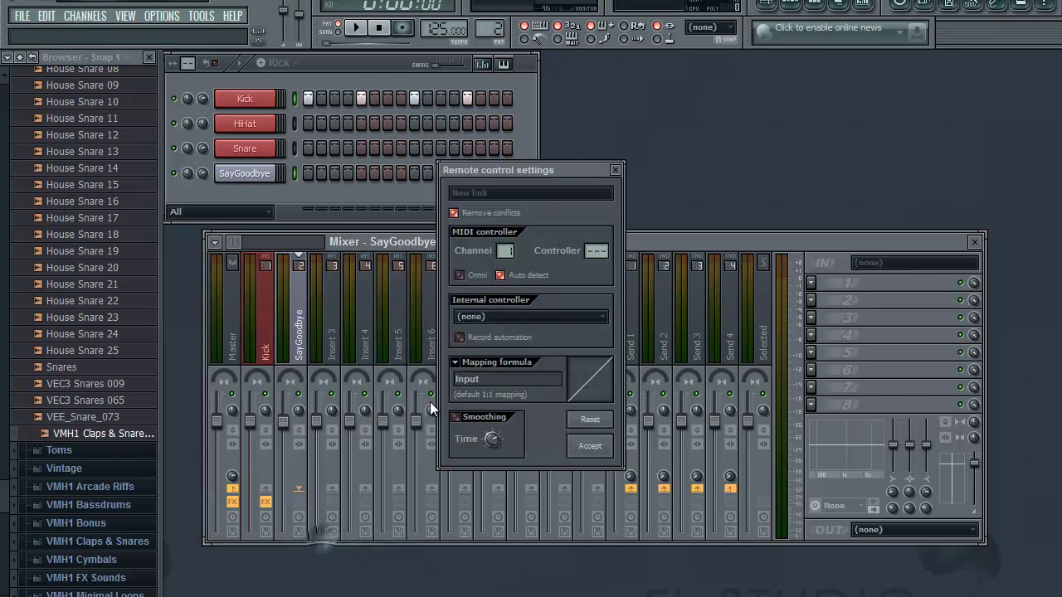
{"action": "left_click_drag", "start_coordinate": [551, 170], "coordinate": [528, 149]}
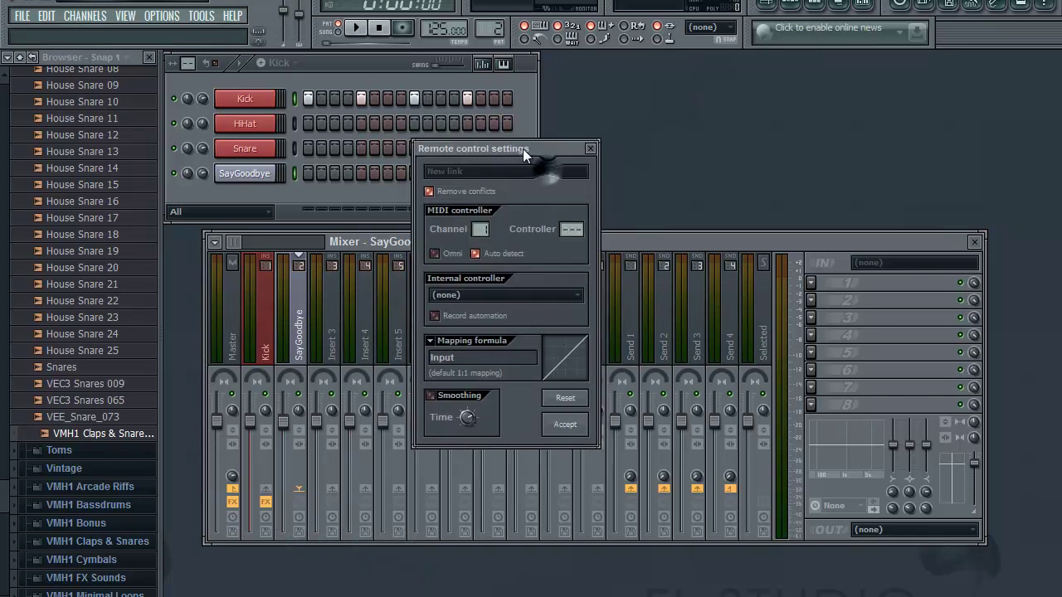
- Choose Peak ctrl (Kick) - Peak as the internal controller for the SayGoodbye track's volume
{"action": "left_click", "coordinate": [535, 300]}
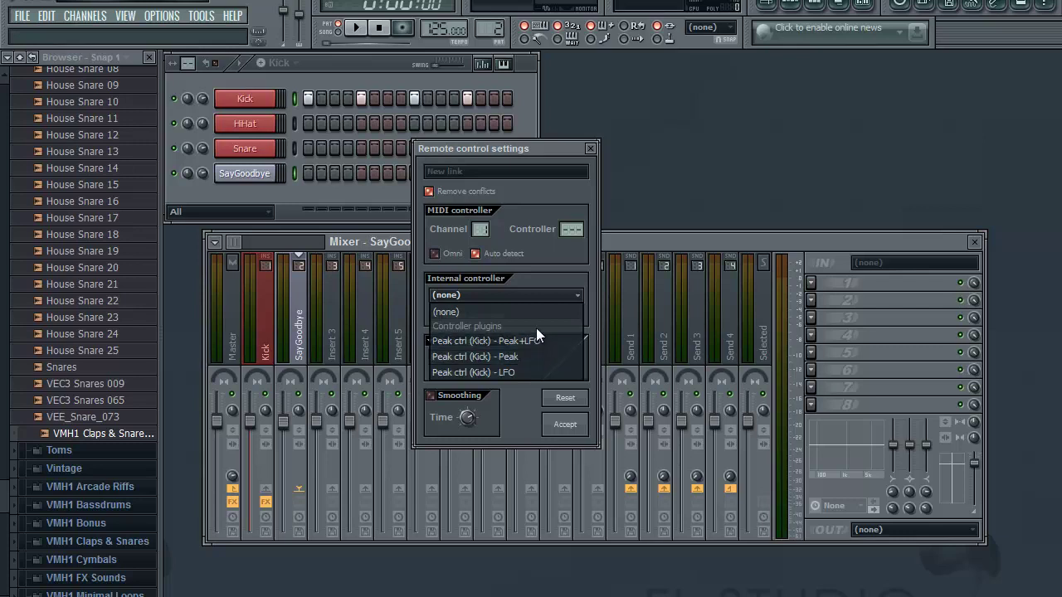
{"action": "left_click", "coordinate": [539, 295]}
{"action": "left_click", "coordinate": [544, 297]}
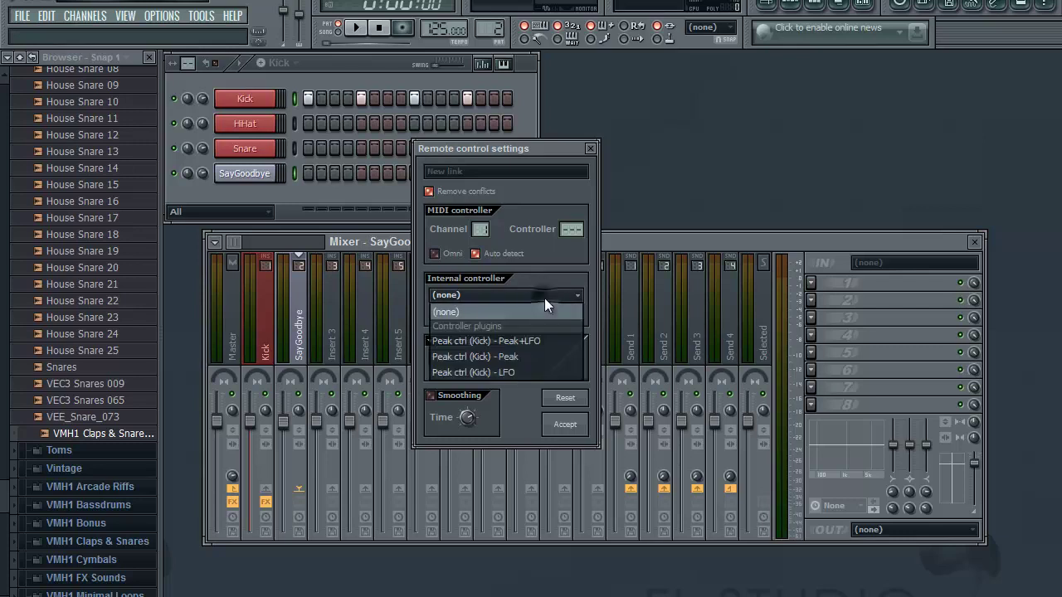
{"action": "left_click", "coordinate": [515, 357]}
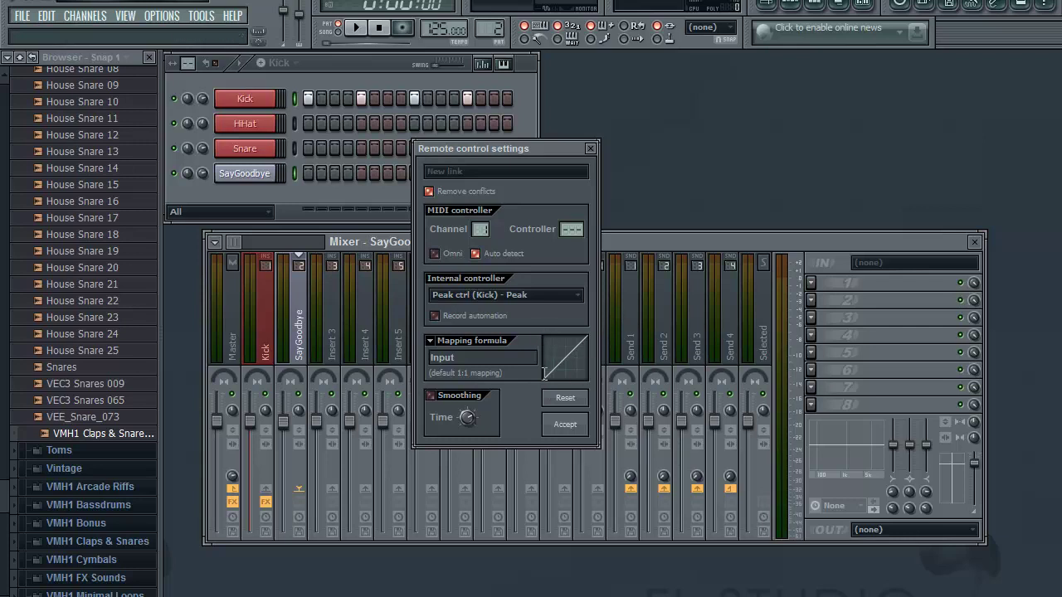
- Set the link's mapping formula to the Inverted preset and accept the remote control settings
{"action": "left_click", "coordinate": [430, 341]}
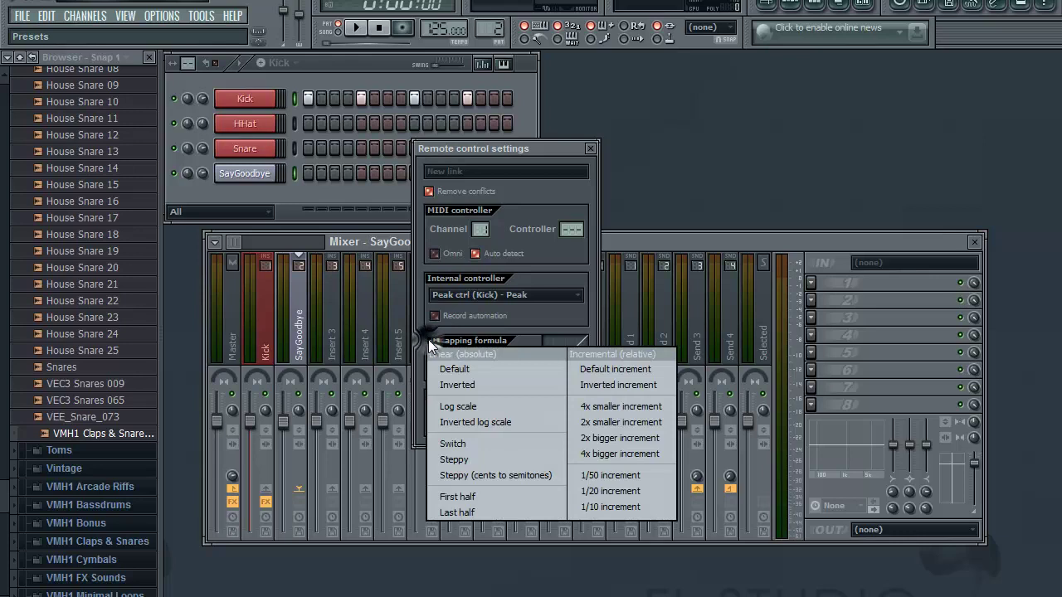
{"action": "left_click", "coordinate": [457, 384]}
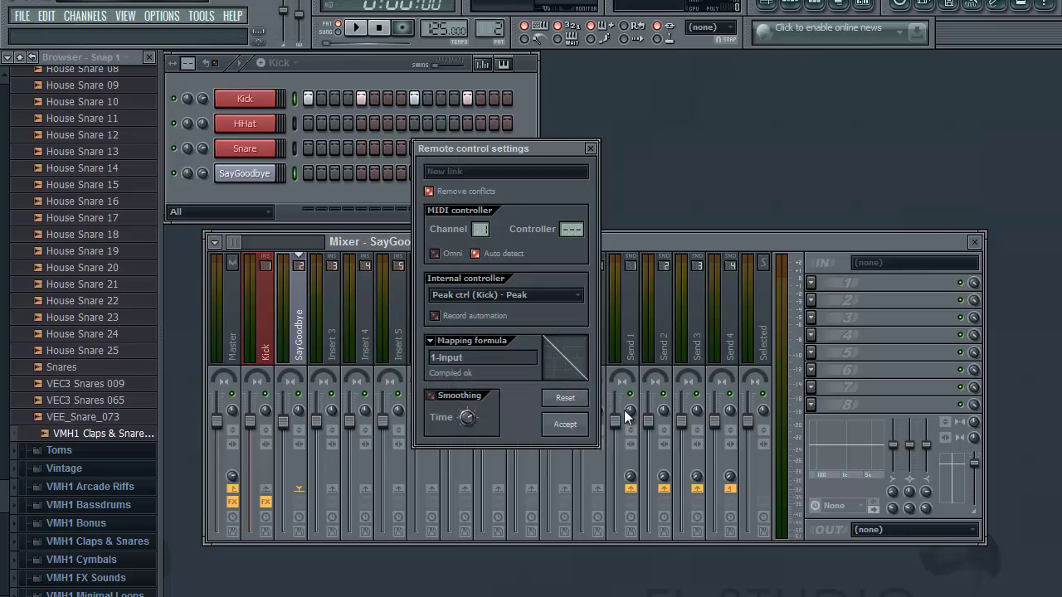
{"action": "left_click", "coordinate": [584, 427]}
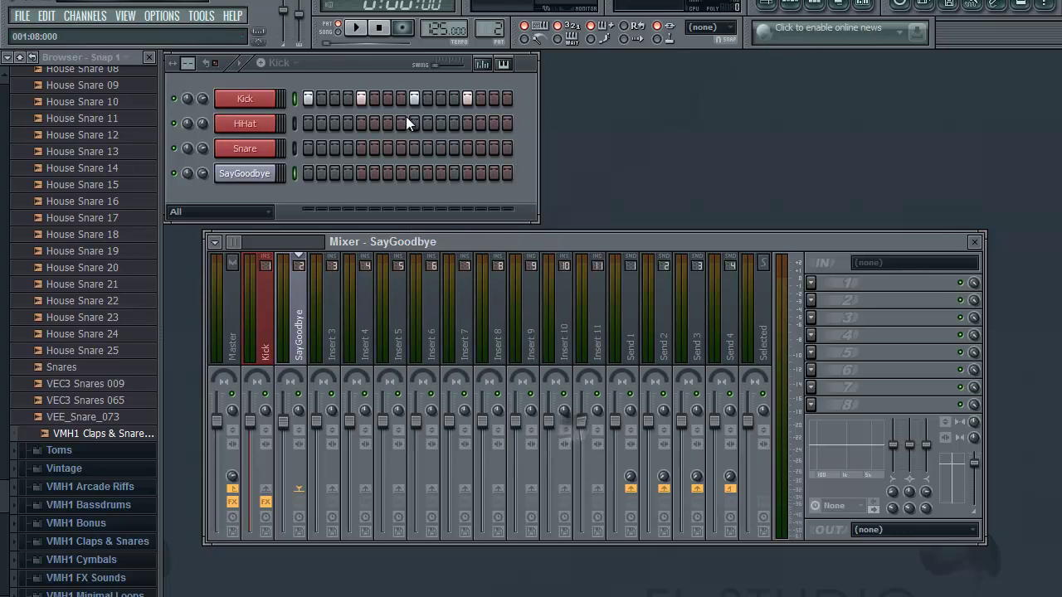
- Play the Kick pattern to check how the SayGoodbye volume fader responds, then stop playback
{"action": "left_click", "coordinate": [356, 29]}
{"action": "left_click_drag", "start_coordinate": [283, 421], "coordinate": [283, 450]}
{"action": "left_click", "coordinate": [380, 28]}
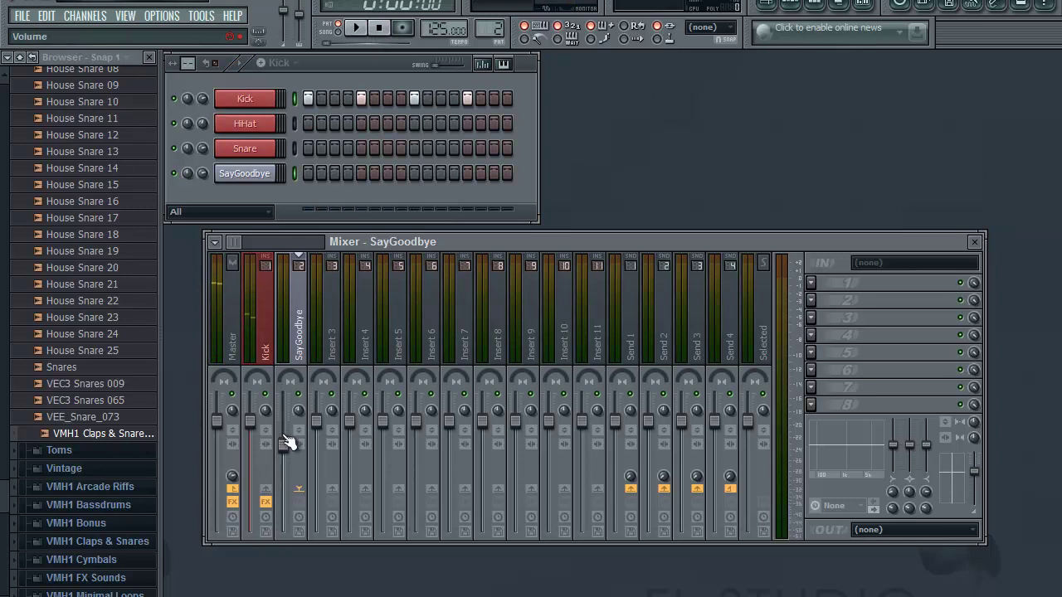
- Close the mixer, show the playlist, switch to song mode and play the arrangement
{"action": "left_click", "coordinate": [974, 241]}
{"action": "left_click", "coordinate": [767, 4]}
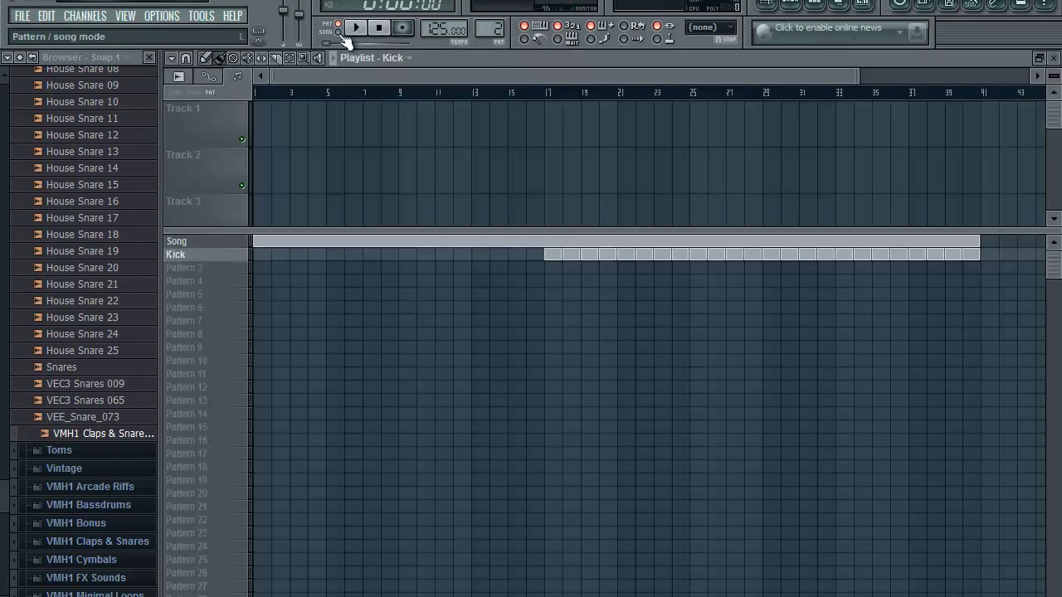
{"action": "left_click", "coordinate": [337, 32]}
{"action": "left_click", "coordinate": [355, 27]}
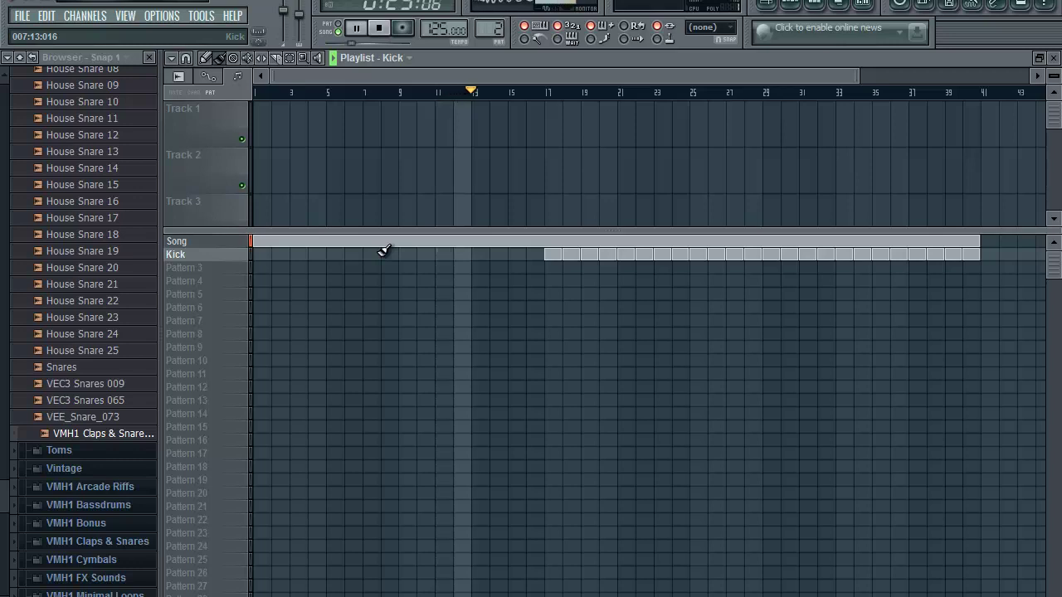
{"action": "left_click_drag", "start_coordinate": [325, 73], "coordinate": [260, 96]}
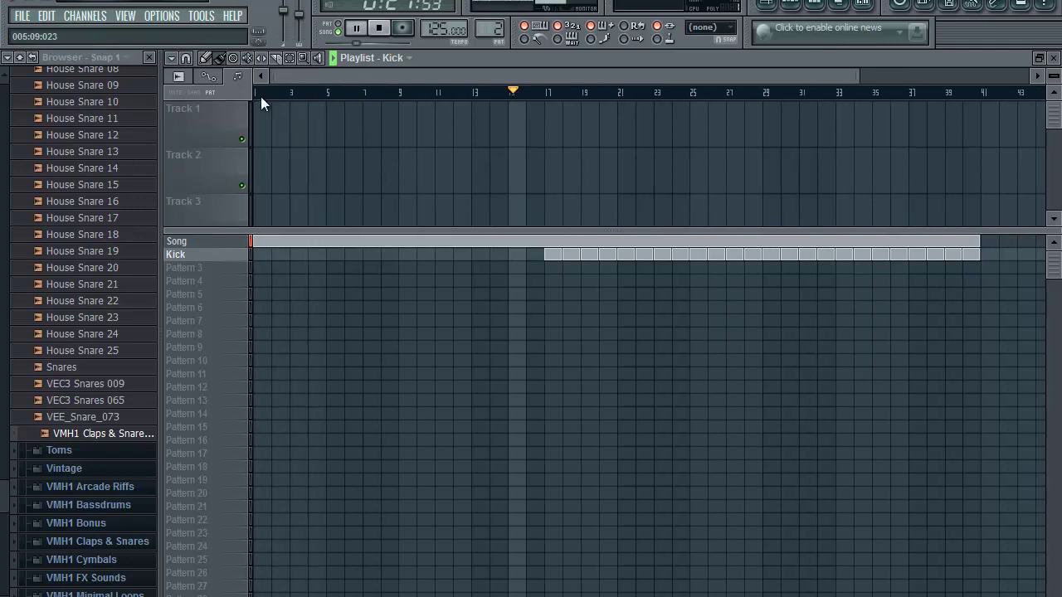
- Adjust the peak tension in the Kick track's Fruity Peak Controller to about 48% during playback, then close it and stop
{"action": "left_click", "coordinate": [1053, 58]}
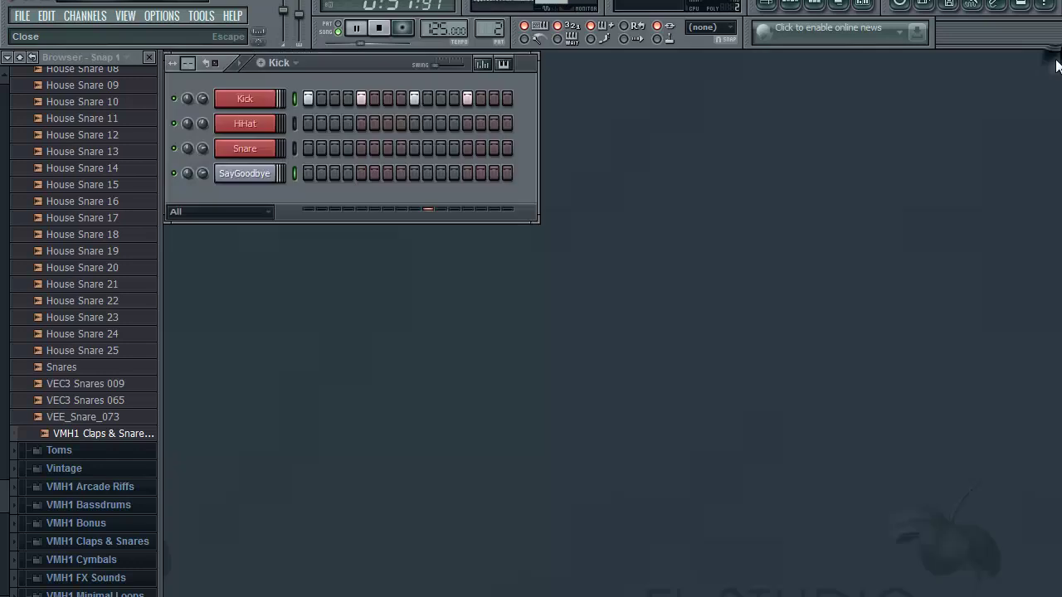
{"action": "left_click", "coordinate": [865, 10]}
{"action": "left_click", "coordinate": [267, 348]}
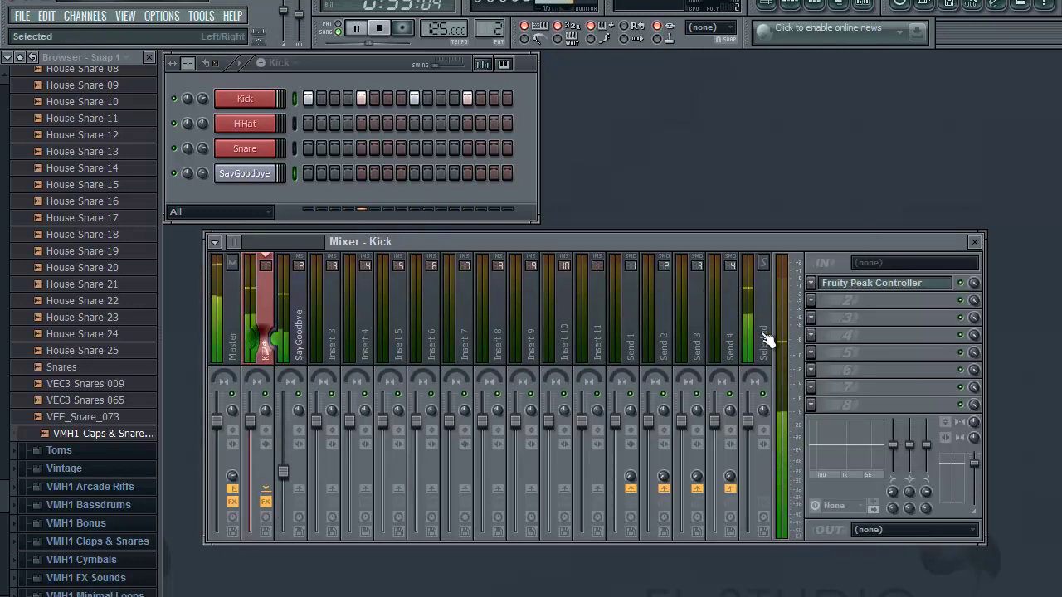
{"action": "left_click", "coordinate": [875, 283]}
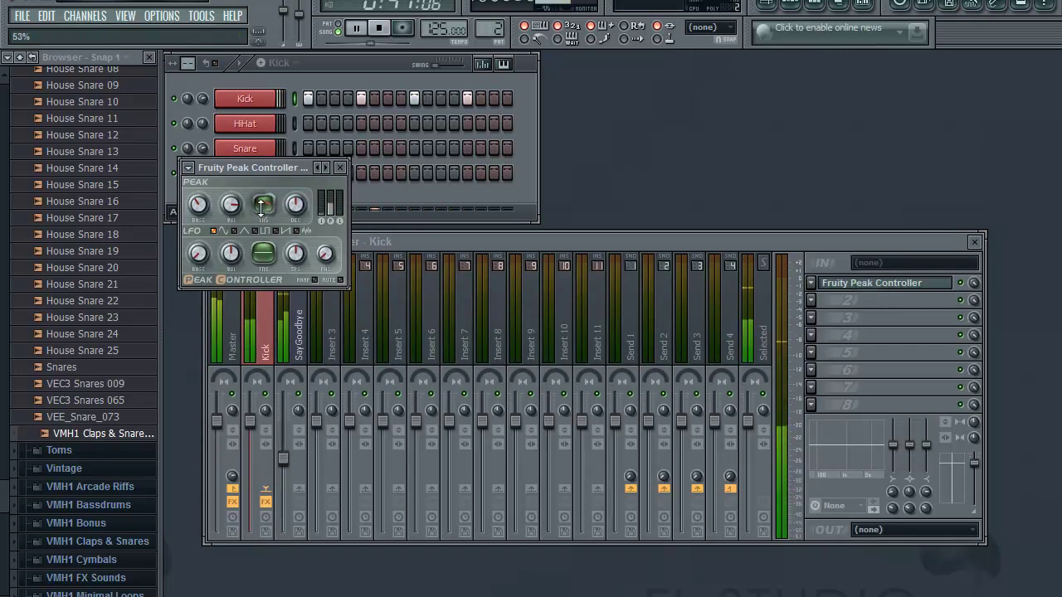
{"action": "left_click_drag", "start_coordinate": [262, 205], "coordinate": [262, 195]}
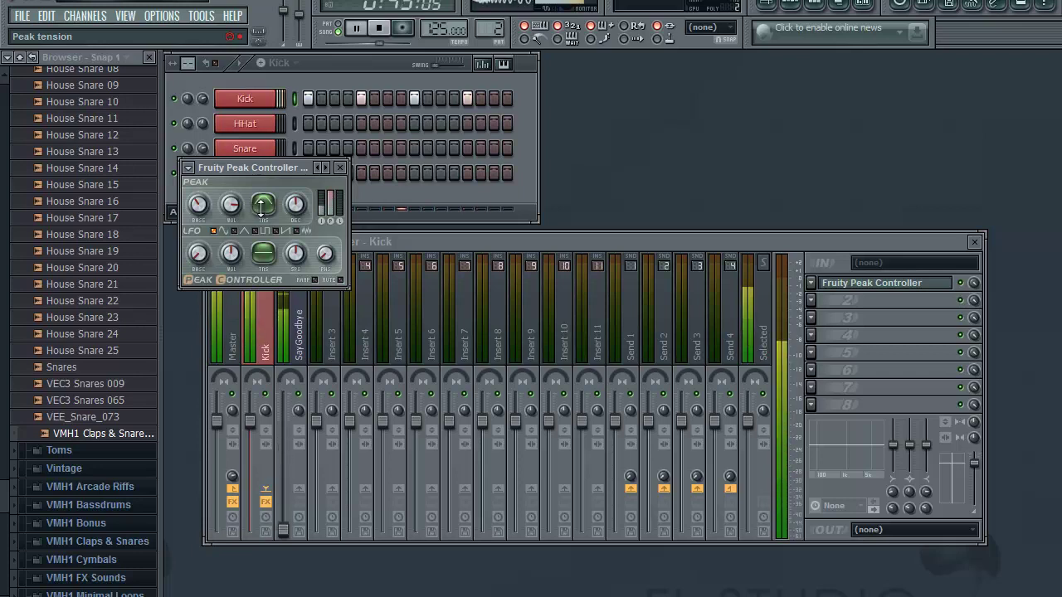
{"action": "left_click_drag", "start_coordinate": [263, 205], "coordinate": [264, 230]}
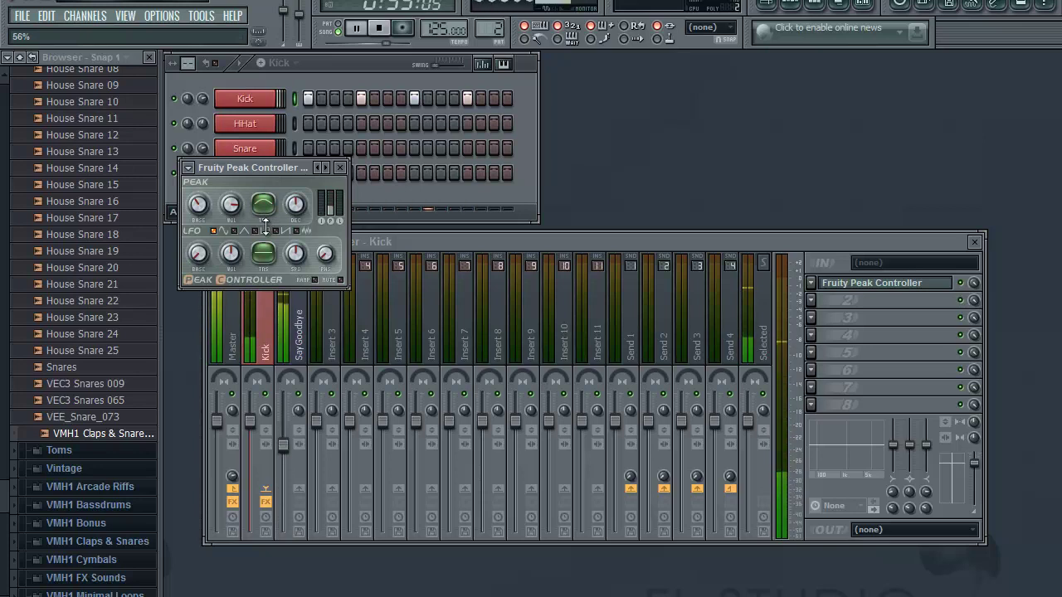
{"action": "left_click_drag", "start_coordinate": [264, 230], "coordinate": [264, 199]}
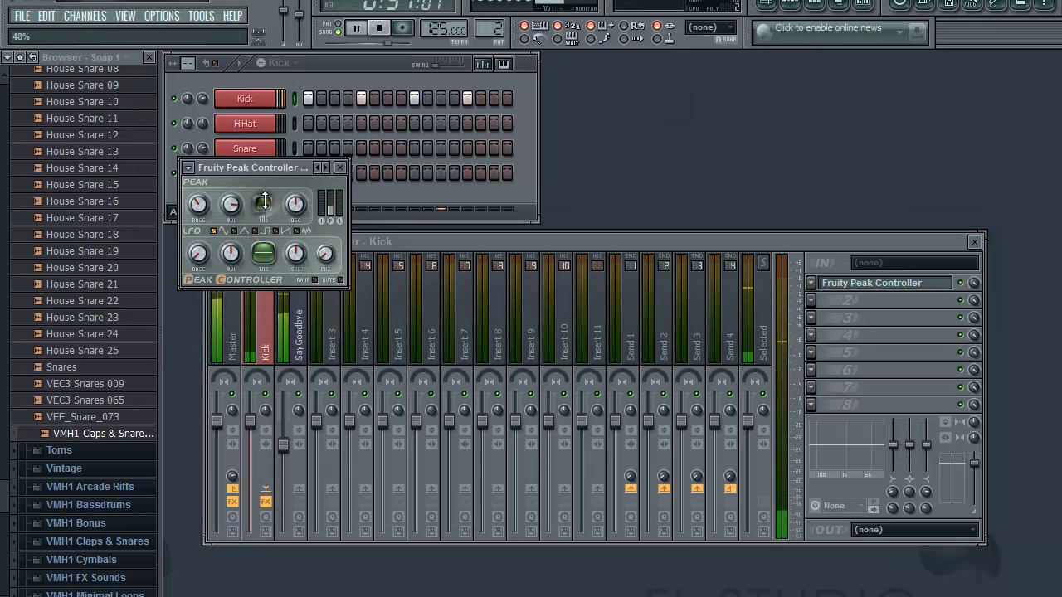
{"action": "left_click", "coordinate": [340, 168]}
{"action": "left_click", "coordinate": [378, 27]}
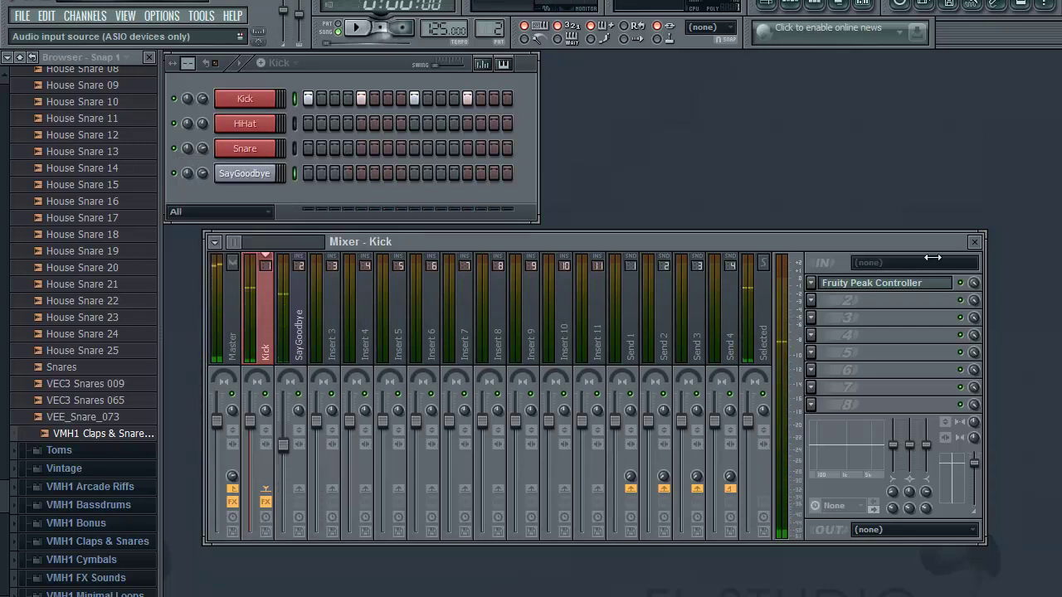
- Close the mixer, show the playlist and select Pattern 3
{"action": "left_click", "coordinate": [974, 241]}
{"action": "left_click", "coordinate": [769, 4]}
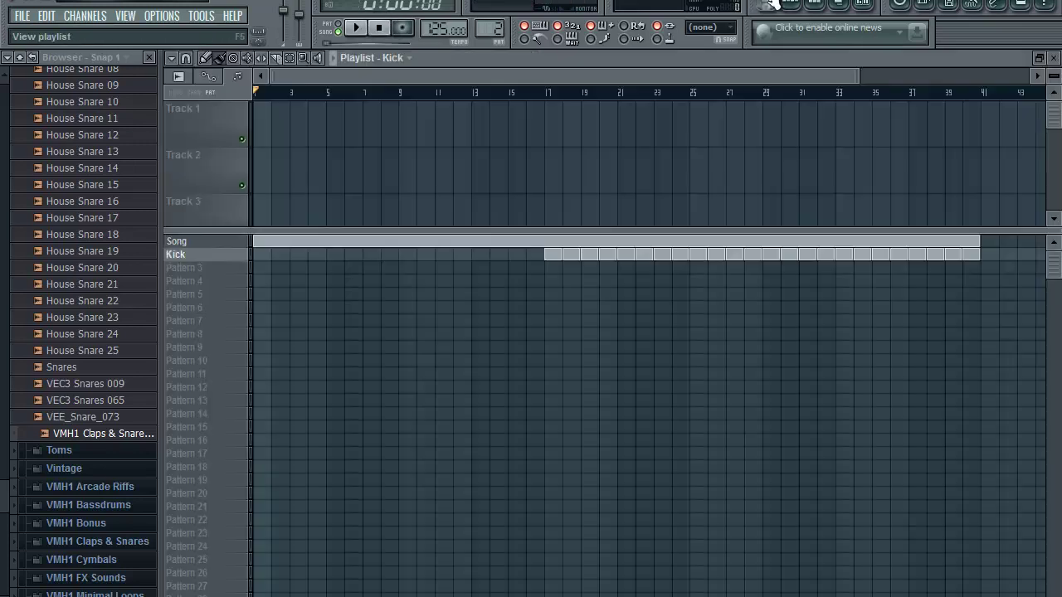
{"action": "left_click", "coordinate": [210, 273]}
{"action": "left_click", "coordinate": [208, 256]}
{"action": "left_click", "coordinate": [211, 243]}
{"action": "left_click", "coordinate": [207, 269]}
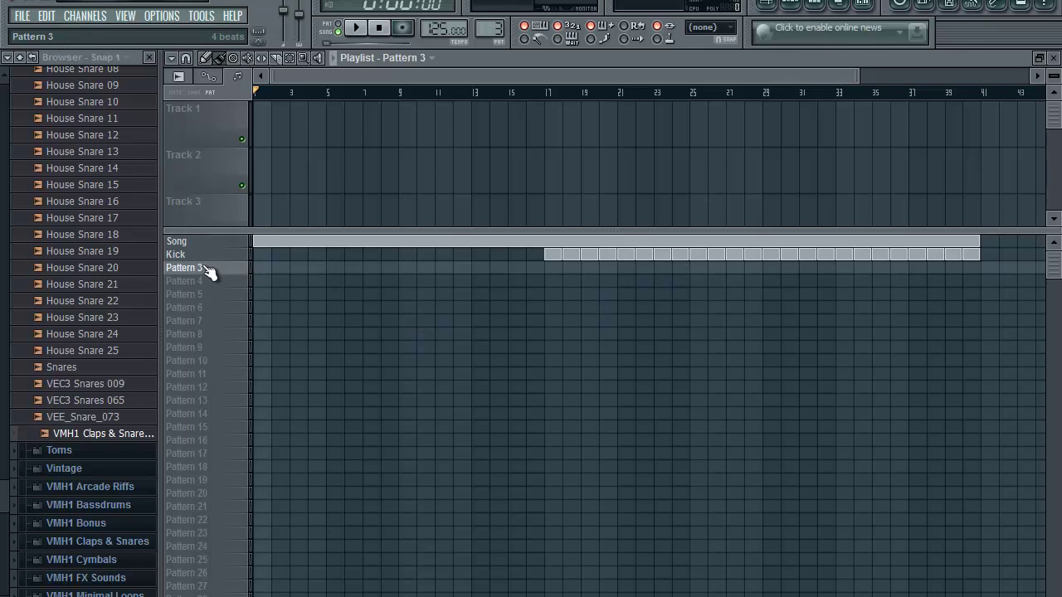
{"action": "right_click", "coordinate": [207, 268]}
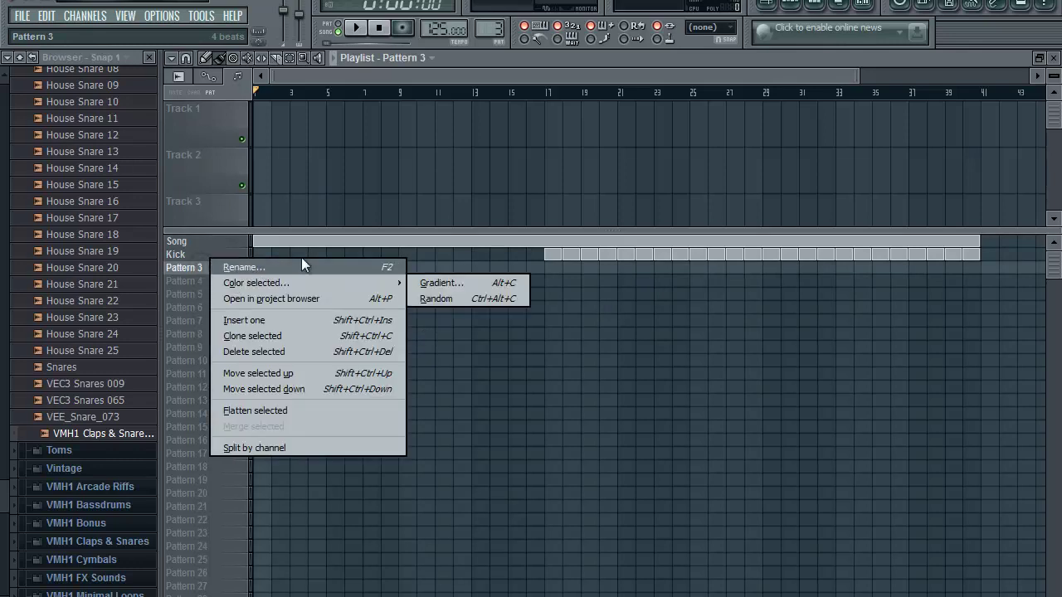
{"action": "left_click", "coordinate": [461, 62]}
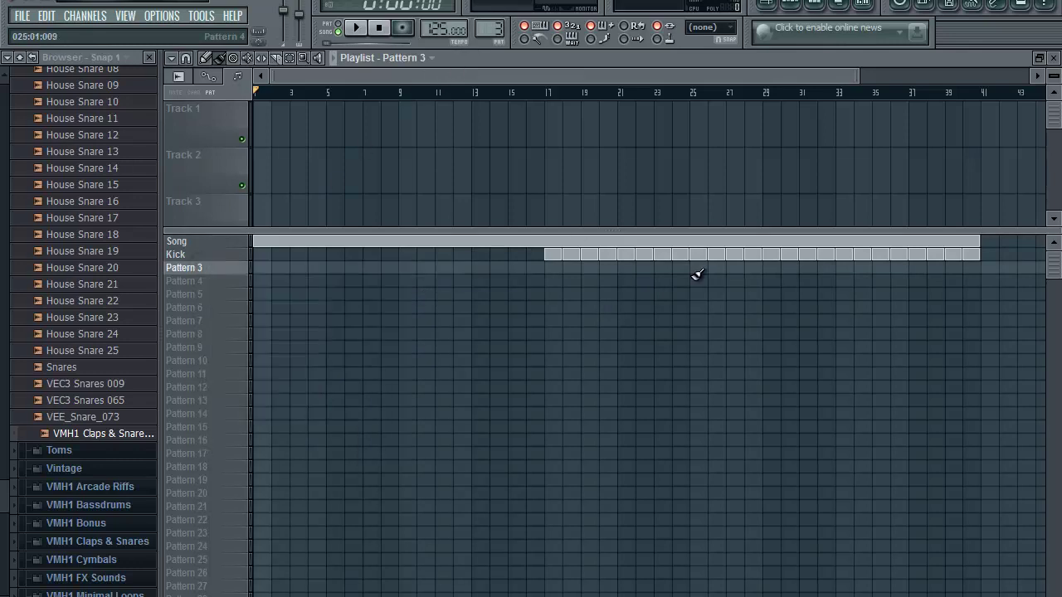
{"action": "left_click_drag", "start_coordinate": [697, 268], "coordinate": [901, 269]}
{"action": "left_click_drag", "start_coordinate": [840, 282], "coordinate": [971, 279]}
{"action": "mouse_move", "coordinate": [903, 263]}
{"action": "left_mouse_down"}
{"action": "mouse_move", "coordinate": [957, 265]}
{"action": "mouse_move", "coordinate": [971, 287]}
{"action": "mouse_move", "coordinate": [883, 280]}
{"action": "left_mouse_up"}
- Rename Pattern 3 as HiHats and close the playlist
{"action": "right_click", "coordinate": [215, 267]}
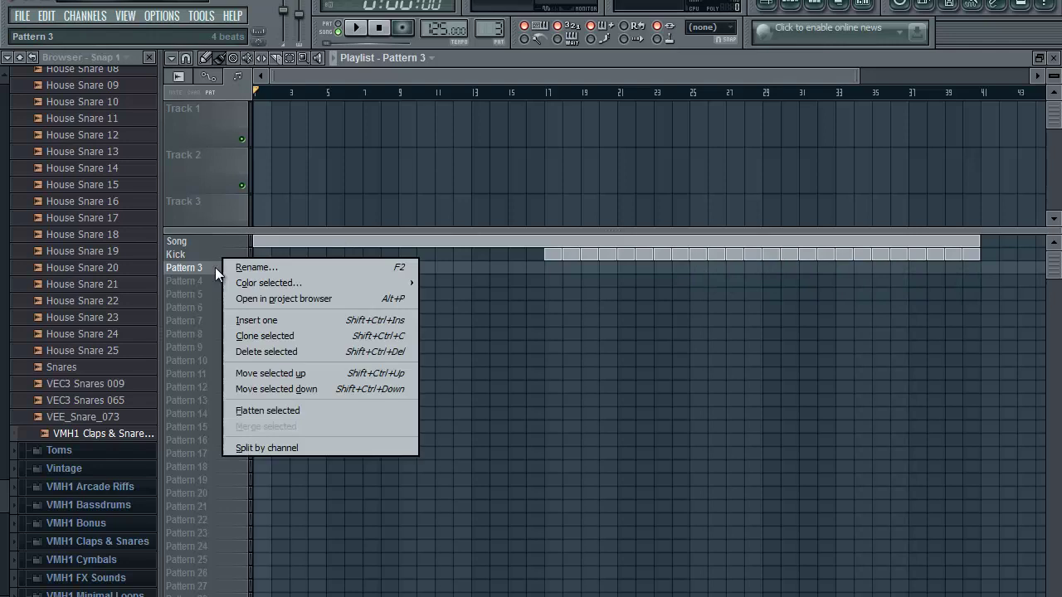
{"action": "left_click", "coordinate": [265, 269]}
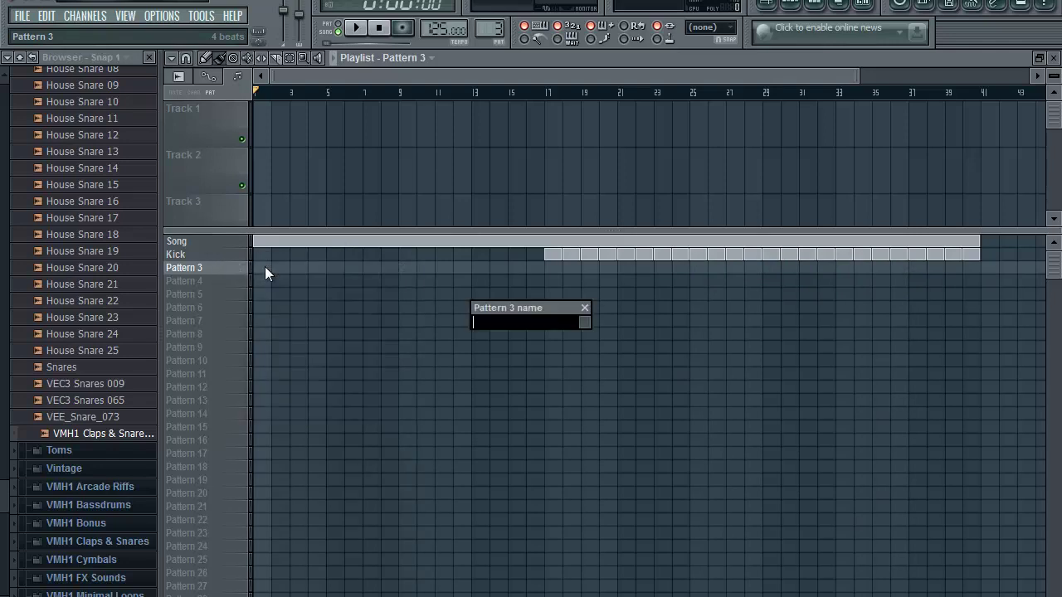
{"action": "type", "text": "HiHats"}
{"action": "key", "text": "Return"}
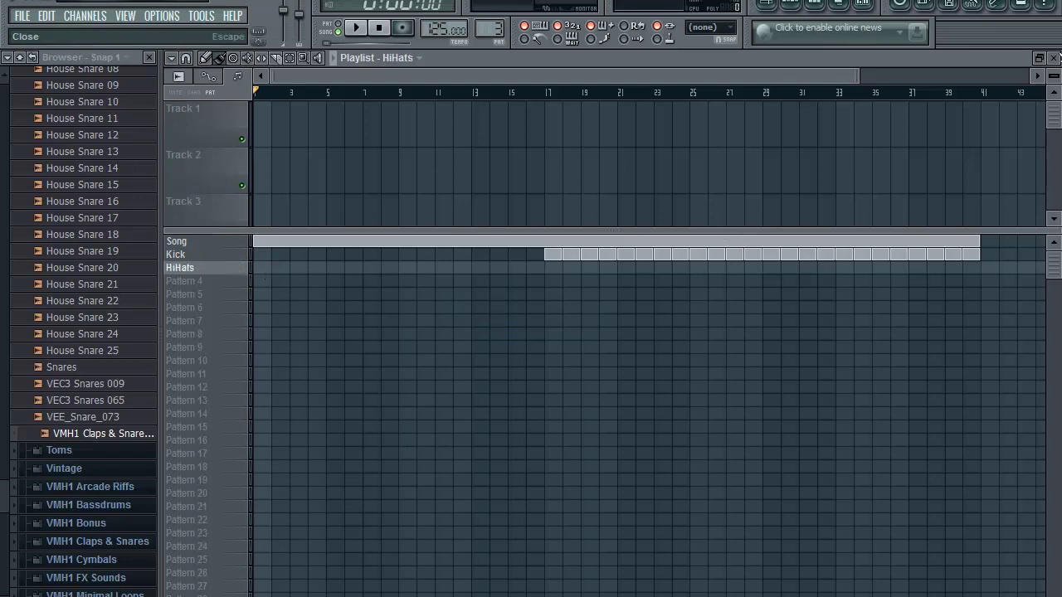
{"action": "left_click", "coordinate": [1053, 58]}
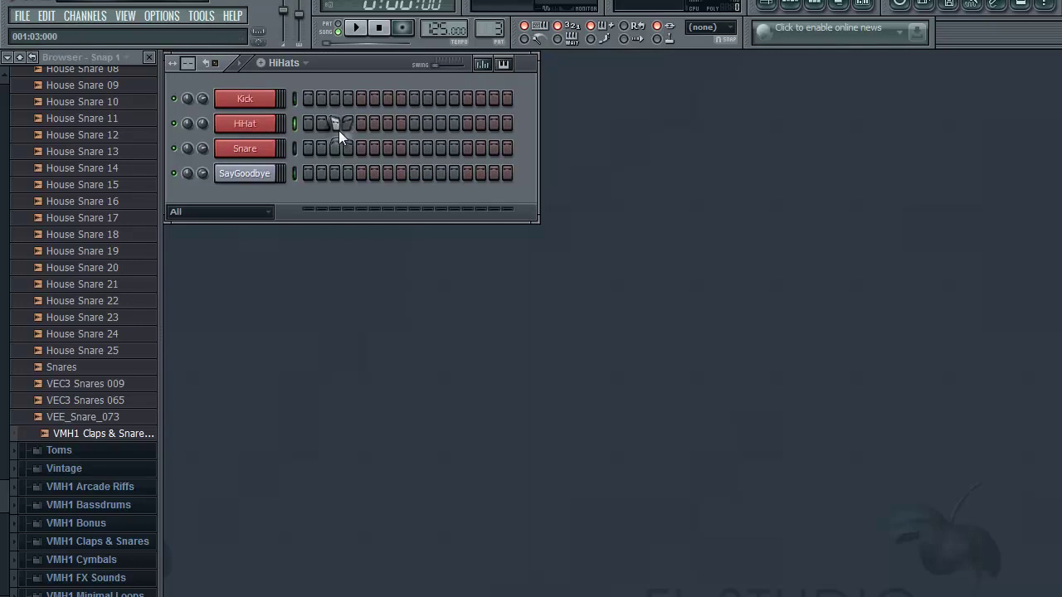
- Place HiHat hits on steps 3, 7, 11 and 15 and play the pattern
{"action": "left_click_drag", "start_coordinate": [187, 123], "coordinate": [201, 89]}
{"action": "left_click_drag", "start_coordinate": [203, 126], "coordinate": [202, 116]}
{"action": "left_click_drag", "start_coordinate": [201, 123], "coordinate": [204, 153]}
{"action": "left_click", "coordinate": [386, 123]}
{"action": "left_click", "coordinate": [440, 124]}
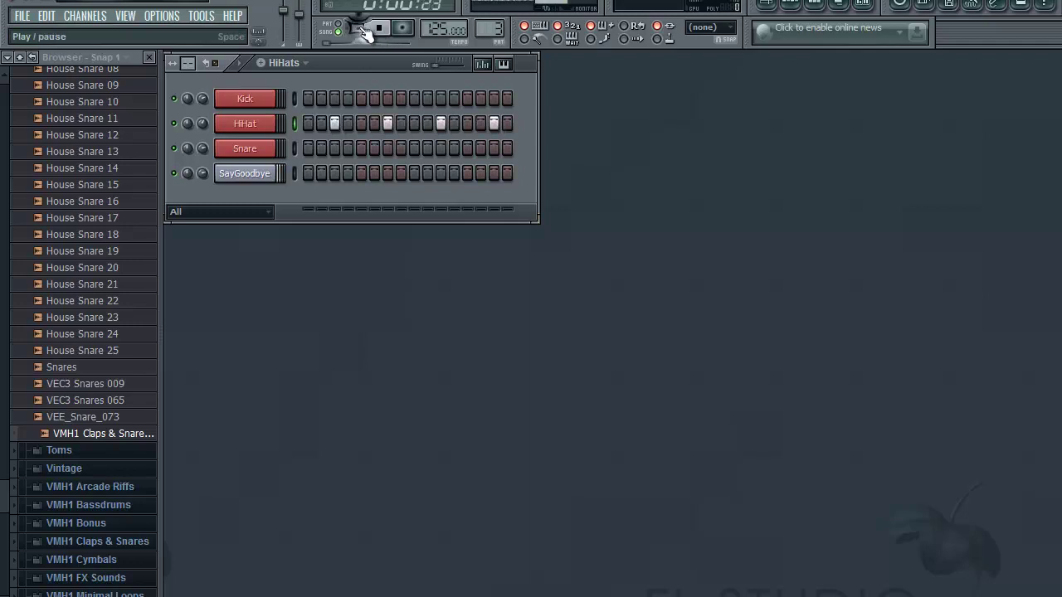
{"action": "left_click", "coordinate": [355, 29]}
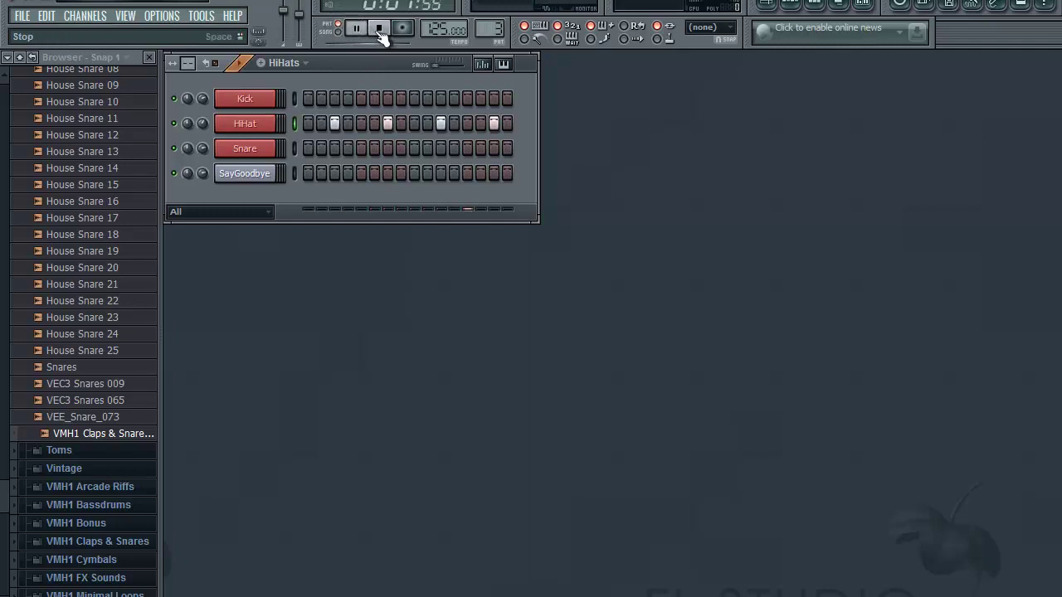
- Fill each 4 steps of the Kick channel to hear it with the HiHat, and stop playback
{"action": "right_click", "coordinate": [264, 101]}
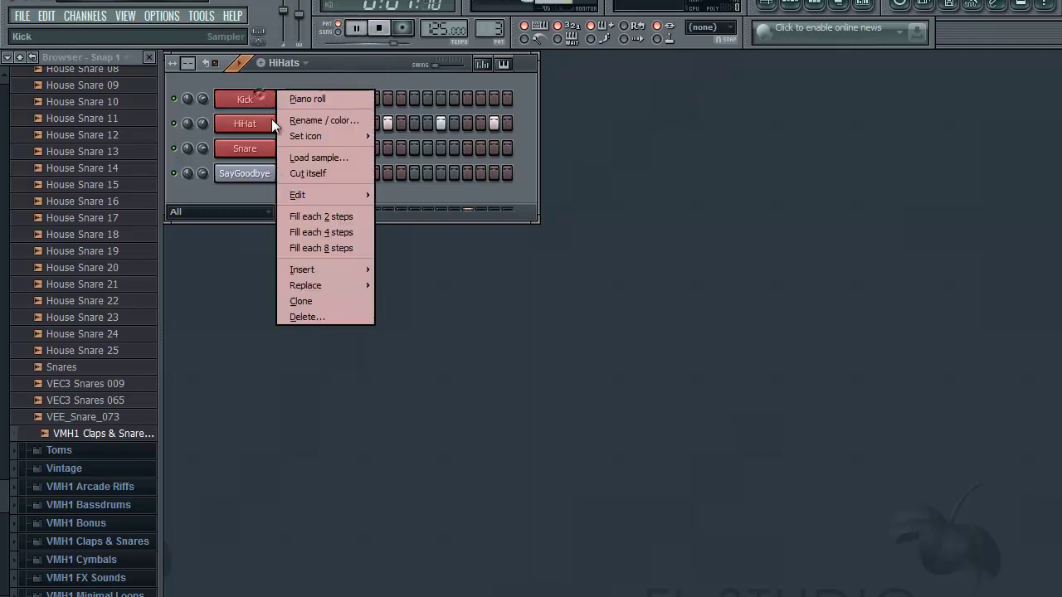
{"action": "left_click", "coordinate": [323, 229]}
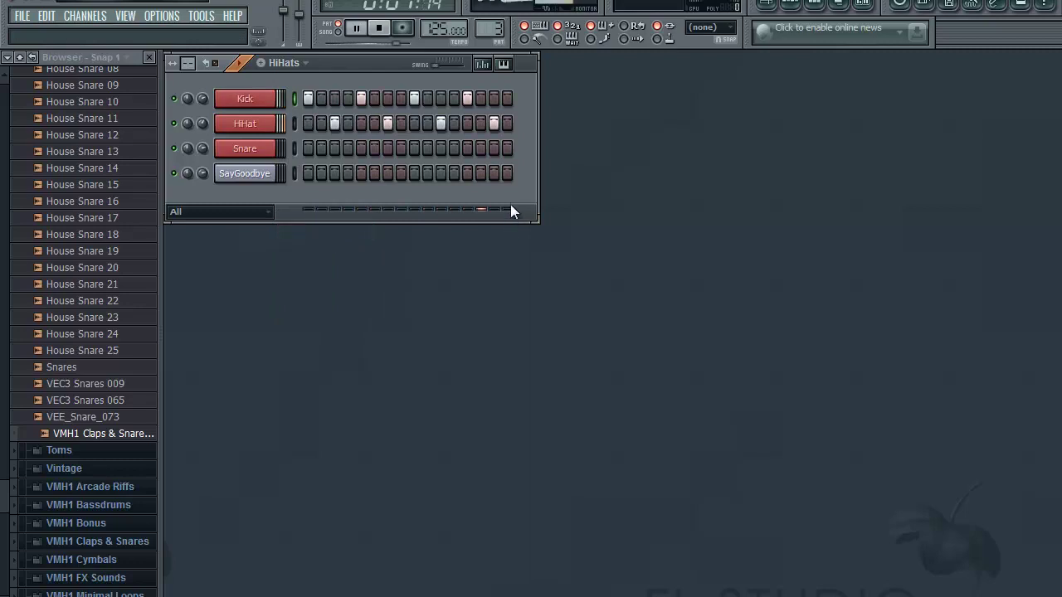
{"action": "left_click", "coordinate": [379, 28]}
- Clear all the Kick steps and play the HiHat hits on their own
{"action": "left_click", "coordinate": [471, 102]}
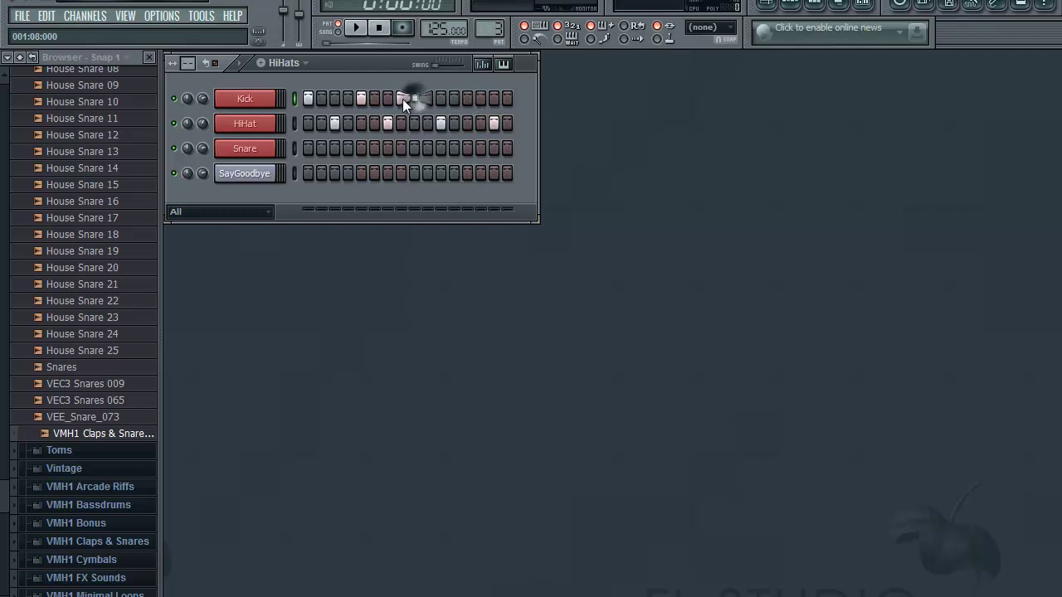
{"action": "left_click", "coordinate": [414, 99]}
{"action": "left_click", "coordinate": [361, 99]}
{"action": "left_click", "coordinate": [308, 99]}
{"action": "left_click", "coordinate": [356, 27]}
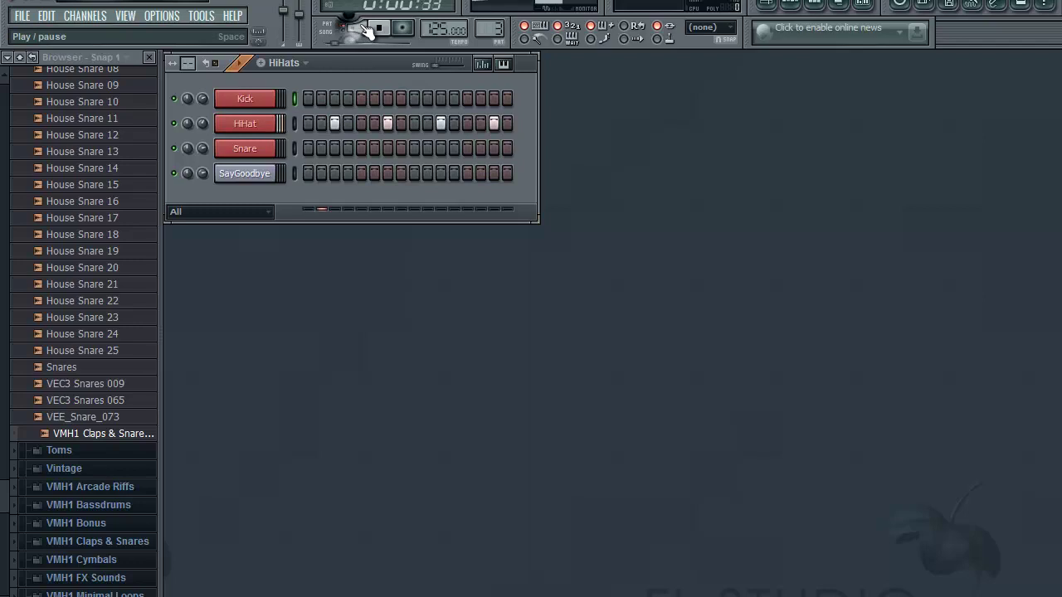
{"action": "left_click", "coordinate": [379, 27]}
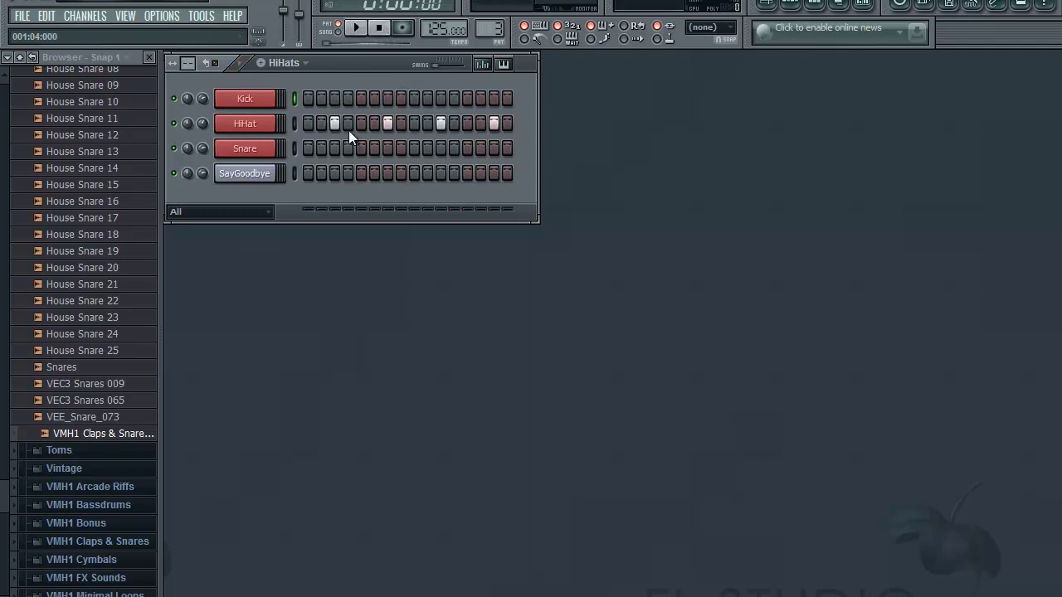
- Clear the HiHat steps and show the graph editor, looking at Pan and returning to Velocity
{"action": "left_click_drag", "start_coordinate": [334, 122], "coordinate": [374, 123]}
{"action": "key", "text": "ctrl+z"}
{"action": "left_click", "coordinate": [486, 64]}
{"action": "left_click", "coordinate": [486, 65]}
{"action": "left_click", "coordinate": [486, 65]}
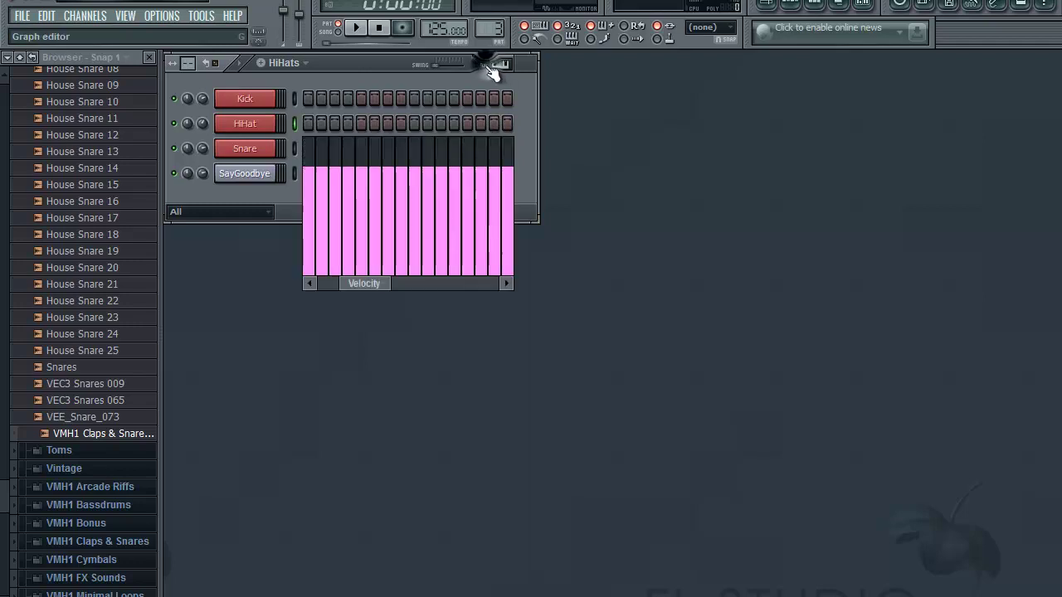
{"action": "left_click", "coordinate": [486, 65]}
{"action": "left_click", "coordinate": [486, 64]}
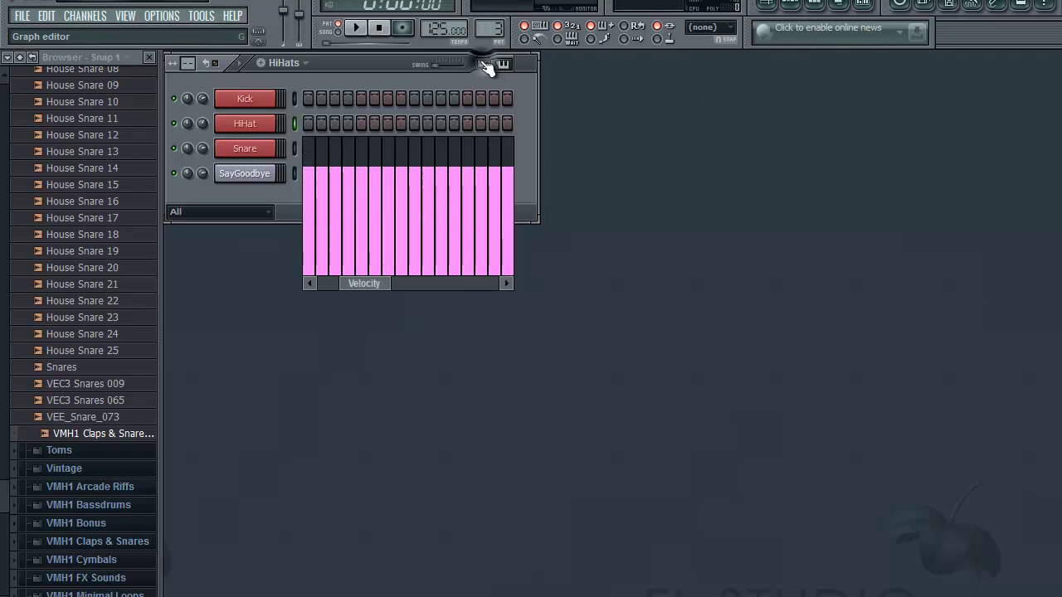
{"action": "left_click", "coordinate": [486, 65]}
{"action": "left_click", "coordinate": [486, 65]}
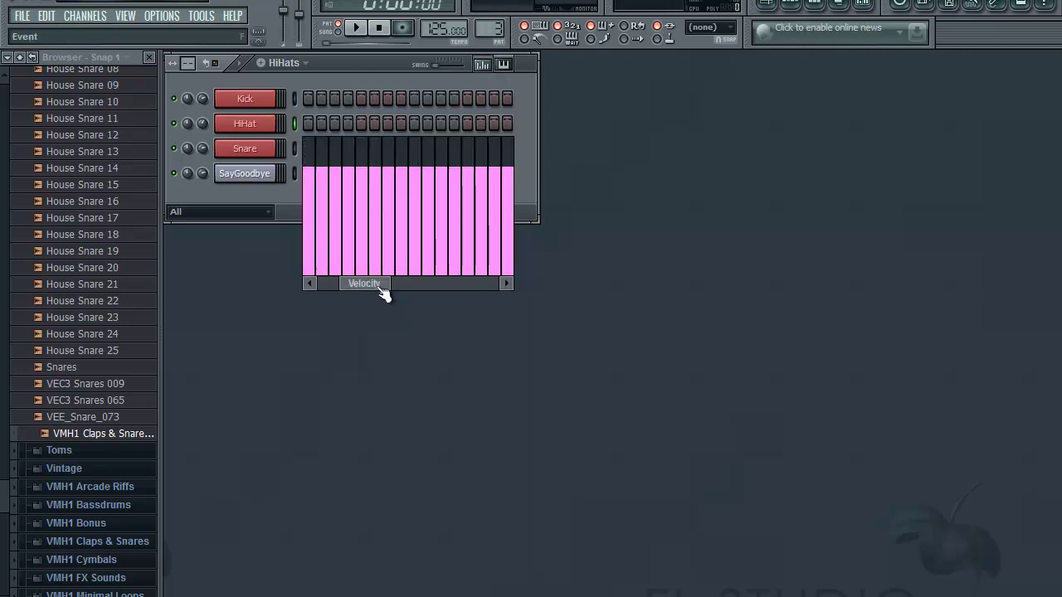
{"action": "left_click_drag", "start_coordinate": [375, 284], "coordinate": [348, 292]}
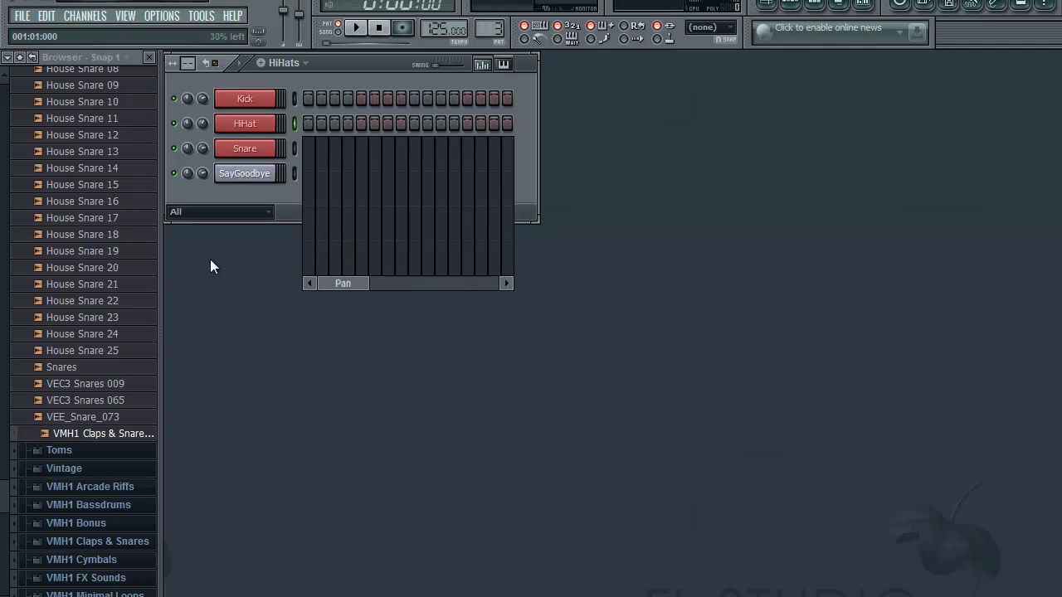
{"action": "scroll", "coordinate": [352, 286], "scroll_direction": "down", "scroll_amount": 1}
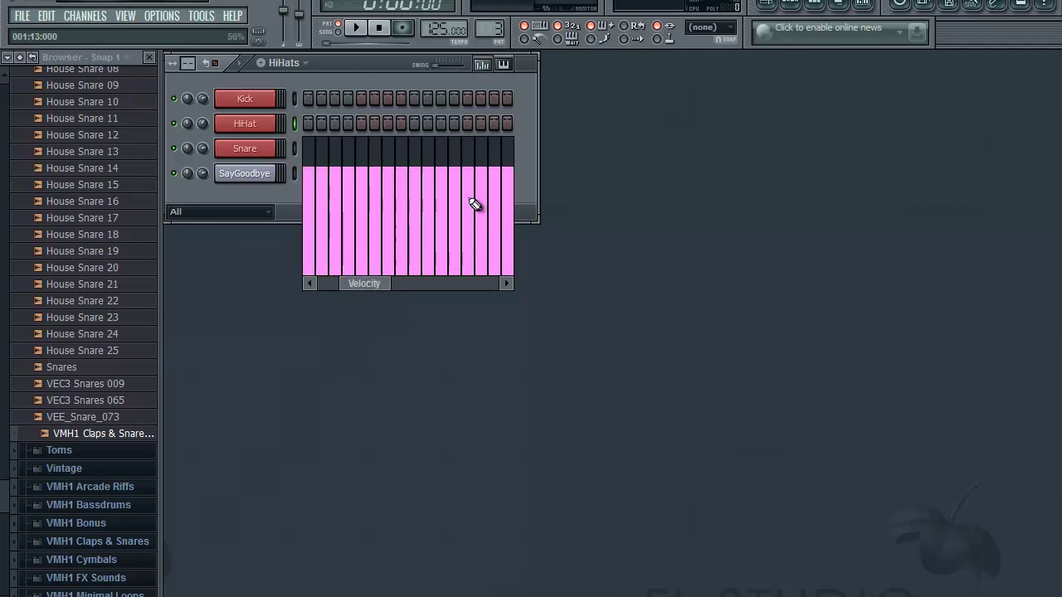
- Place HiHat hits on steps 7, 9, 10, 11, 13 and 15 and preview the pattern
{"action": "left_click", "coordinate": [386, 125]}
{"action": "left_click", "coordinate": [454, 124]}
{"action": "left_click", "coordinate": [467, 124]}
{"action": "left_click", "coordinate": [440, 123]}
{"action": "left_click", "coordinate": [355, 28]}
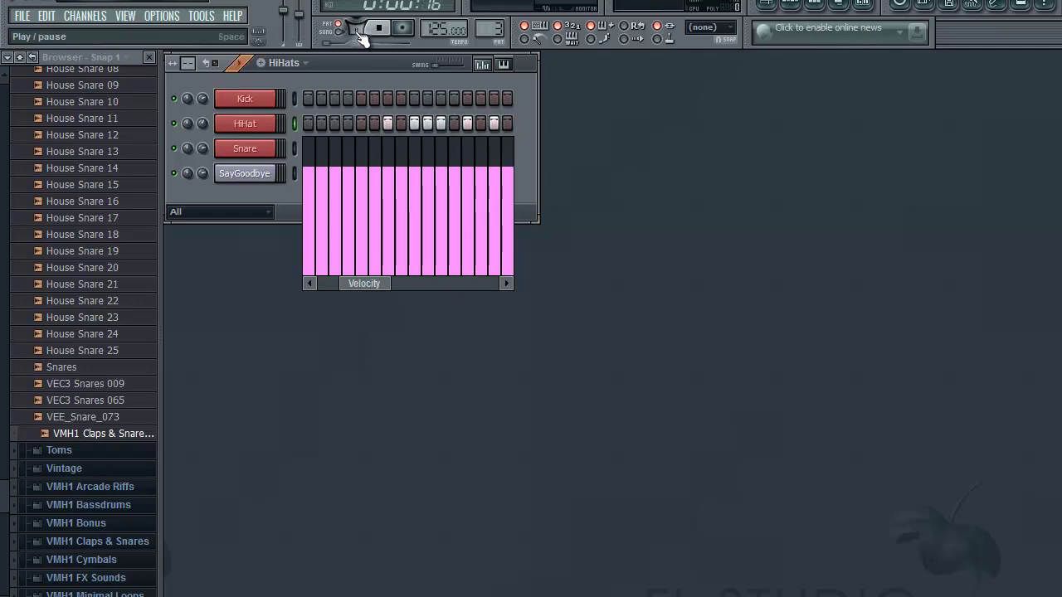
{"action": "left_click", "coordinate": [370, 33]}
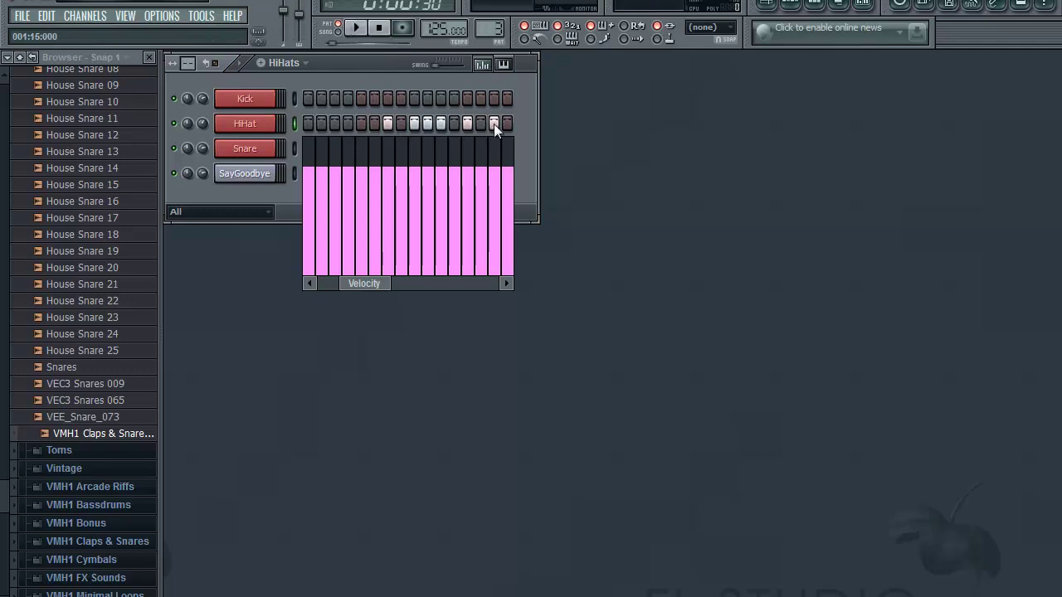
- Add HiHat hits on steps 5 and 8, remove the one on step 10, keep step 11, and preview the rhythm
{"action": "left_click", "coordinate": [362, 124]}
{"action": "left_click", "coordinate": [401, 124]}
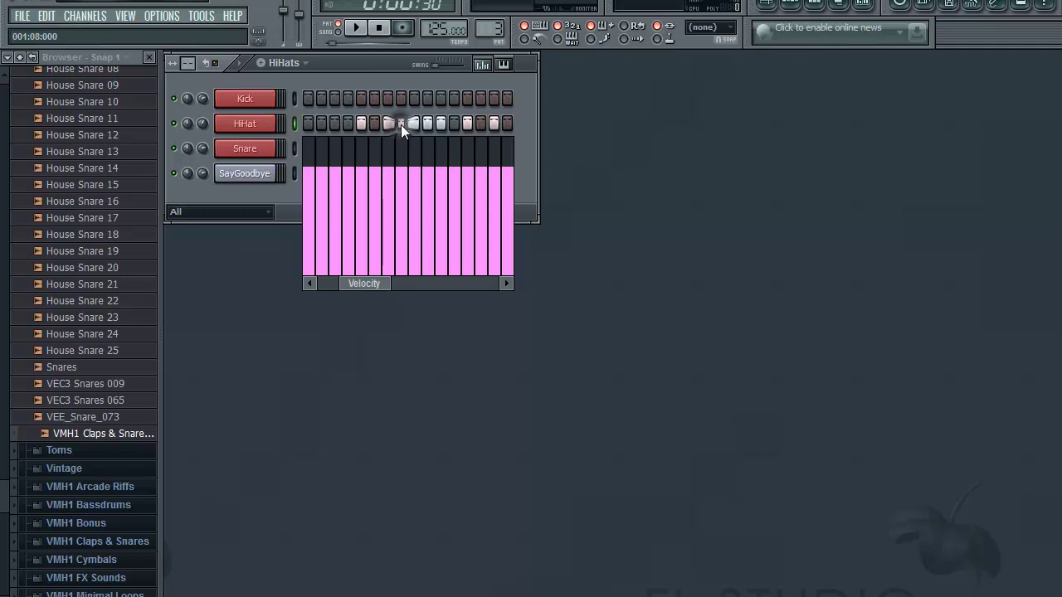
{"action": "right_click", "coordinate": [426, 123]}
{"action": "right_click", "coordinate": [436, 122]}
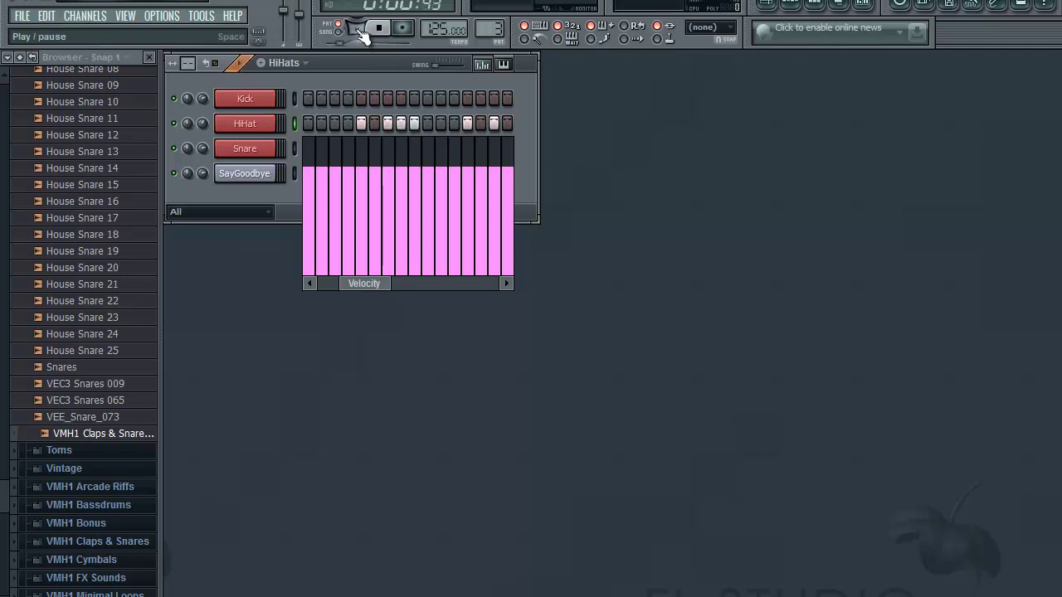
{"action": "left_click", "coordinate": [378, 27]}
{"action": "left_click", "coordinate": [437, 124]}
{"action": "left_click", "coordinate": [356, 28]}
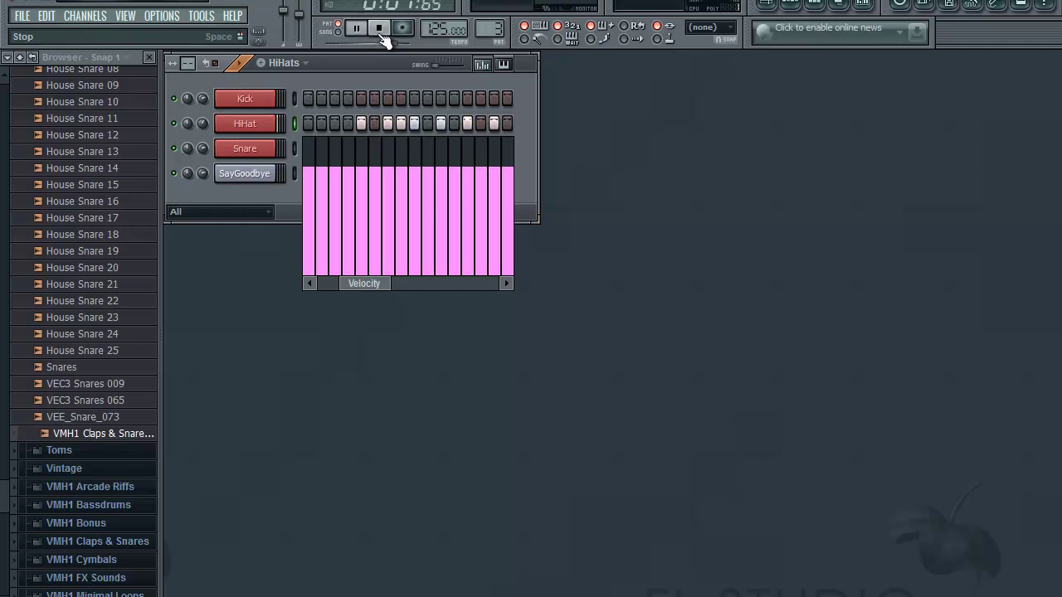
{"action": "left_click", "coordinate": [378, 28]}
- Try the last HiHat hit on step 16 instead of step 15 during playback, and move it back
{"action": "key", "text": "space"}
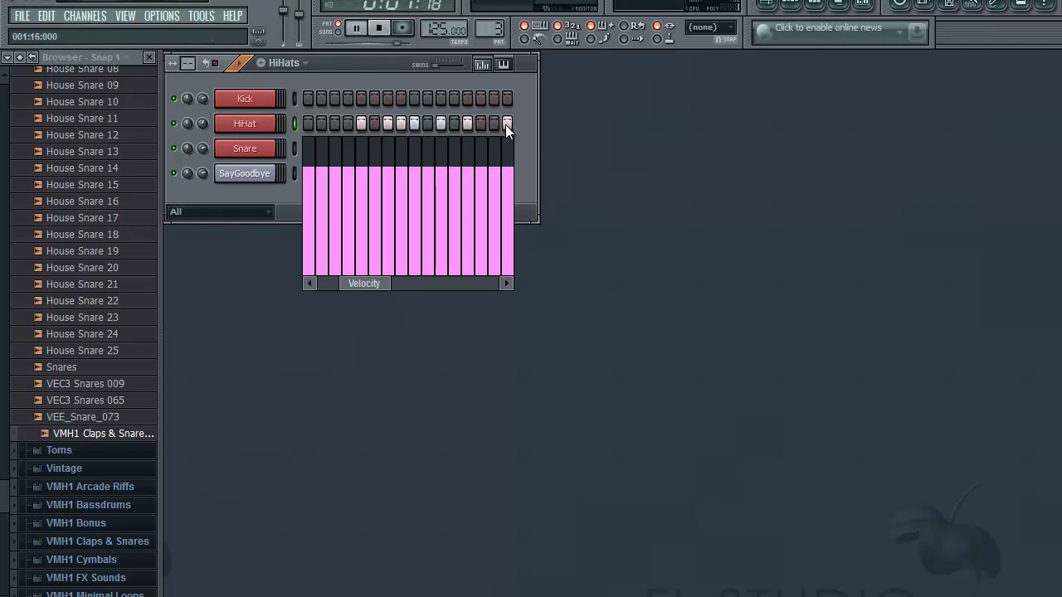
{"action": "key", "text": "space"}
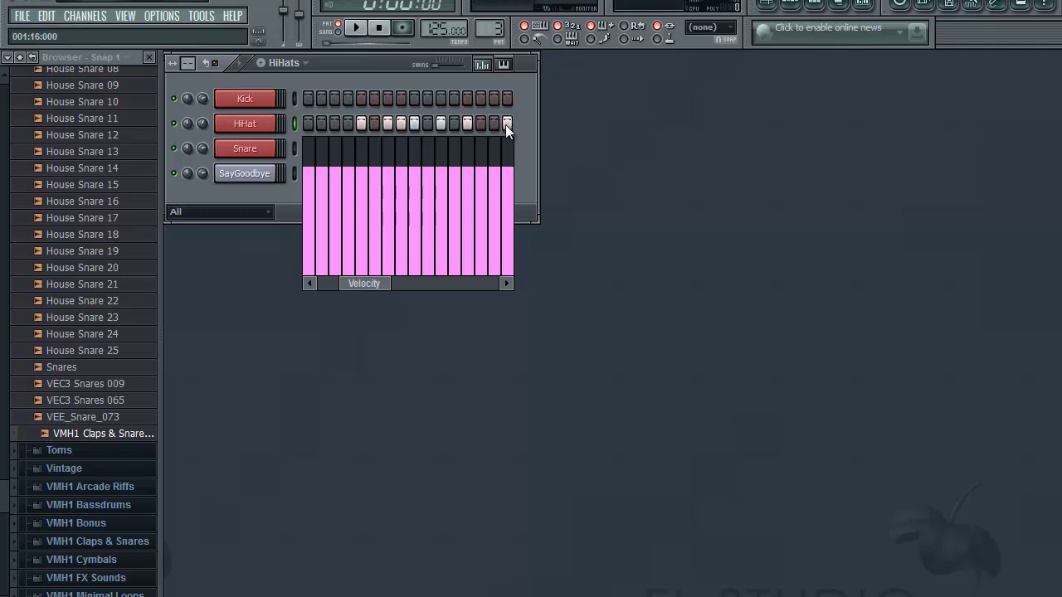
{"action": "key", "text": "space"}
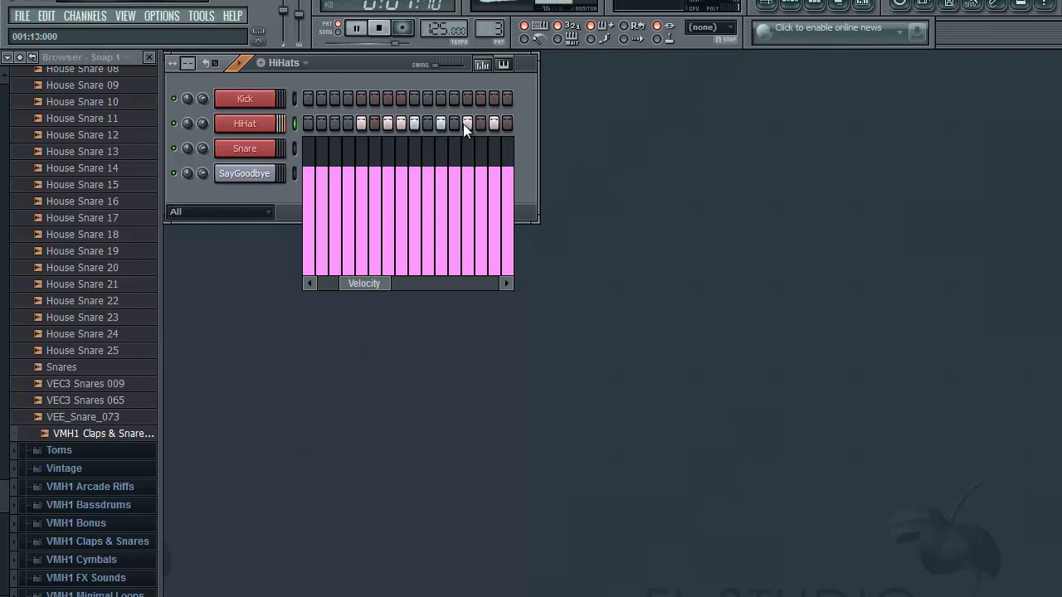
{"action": "key", "text": "space"}
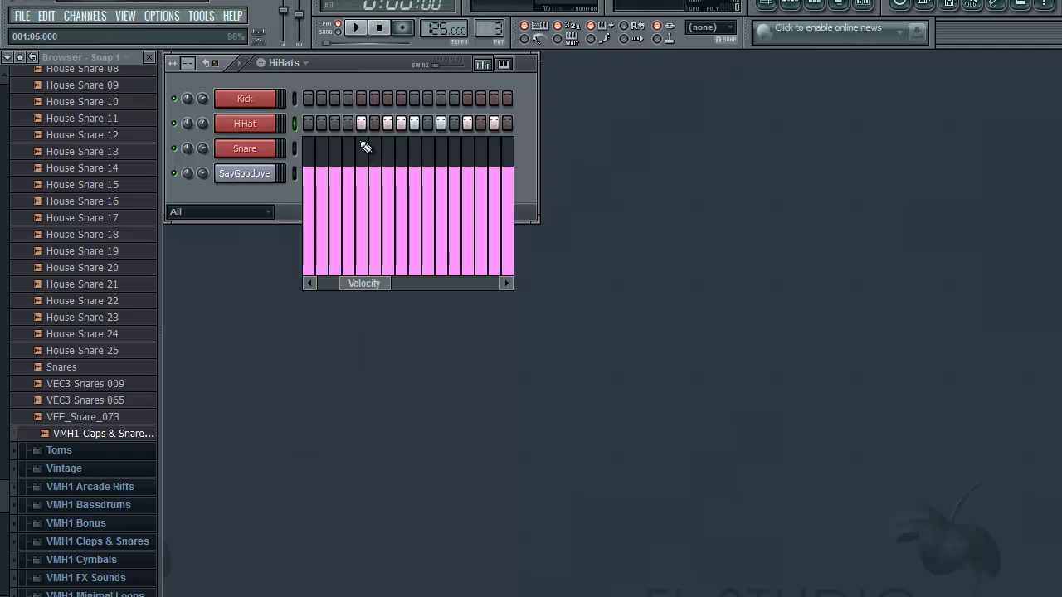
- Shape the HiHat velocities to rise gradually from a low hit on step 5 up to step 13
{"action": "left_click", "coordinate": [362, 179]}
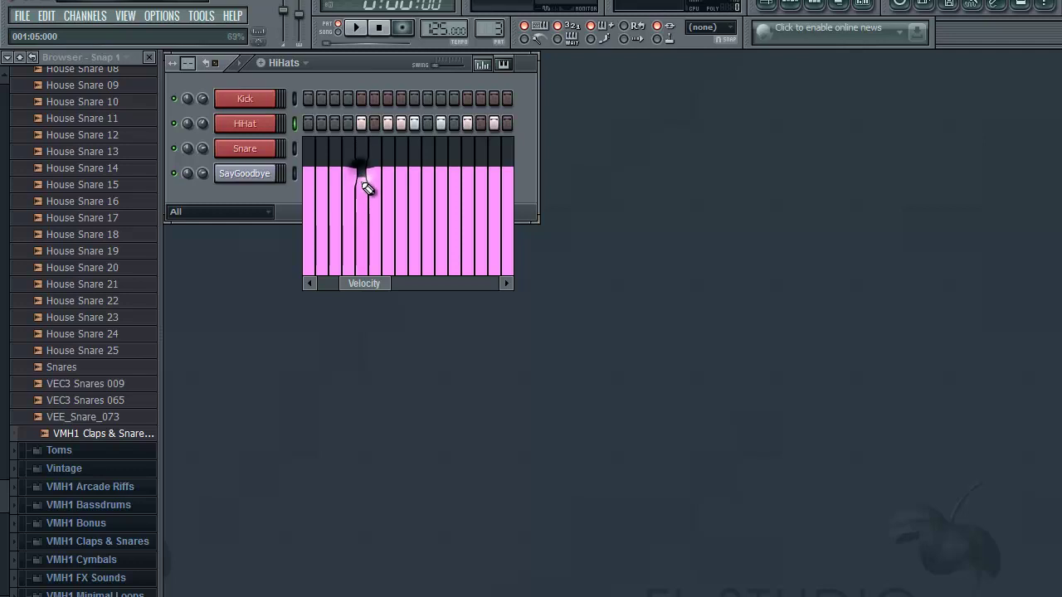
{"action": "left_click_drag", "start_coordinate": [359, 165], "coordinate": [368, 241]}
{"action": "left_click", "coordinate": [356, 28]}
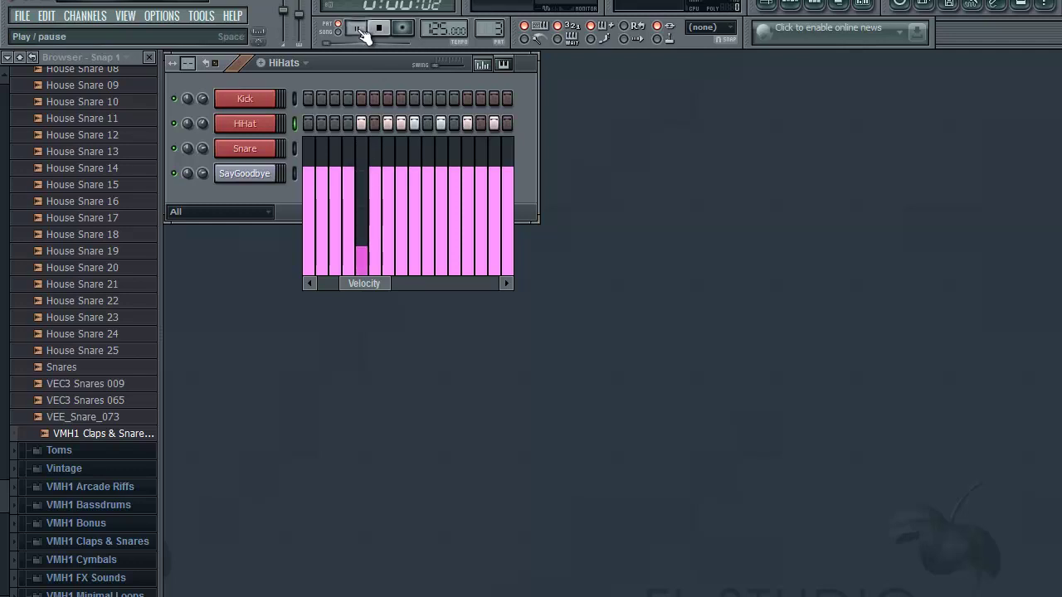
{"action": "left_click", "coordinate": [378, 27]}
{"action": "left_click", "coordinate": [365, 243]}
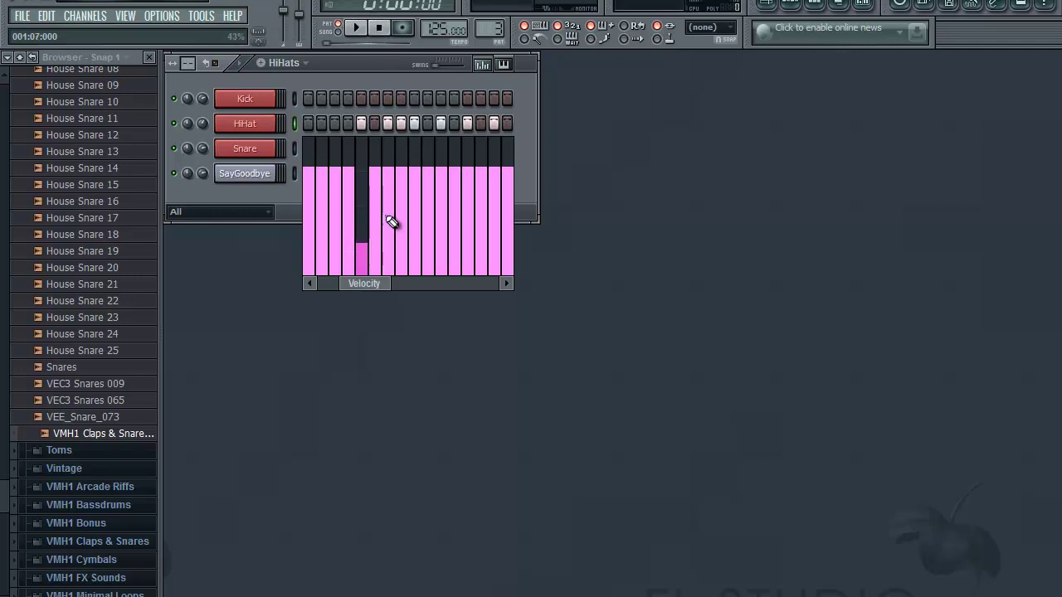
{"action": "left_click", "coordinate": [390, 224]}
{"action": "mouse_move", "coordinate": [398, 230]}
{"action": "left_mouse_down"}
{"action": "mouse_move", "coordinate": [403, 209]}
{"action": "mouse_move", "coordinate": [479, 184]}
{"action": "mouse_move", "coordinate": [466, 176]}
{"action": "left_mouse_up"}
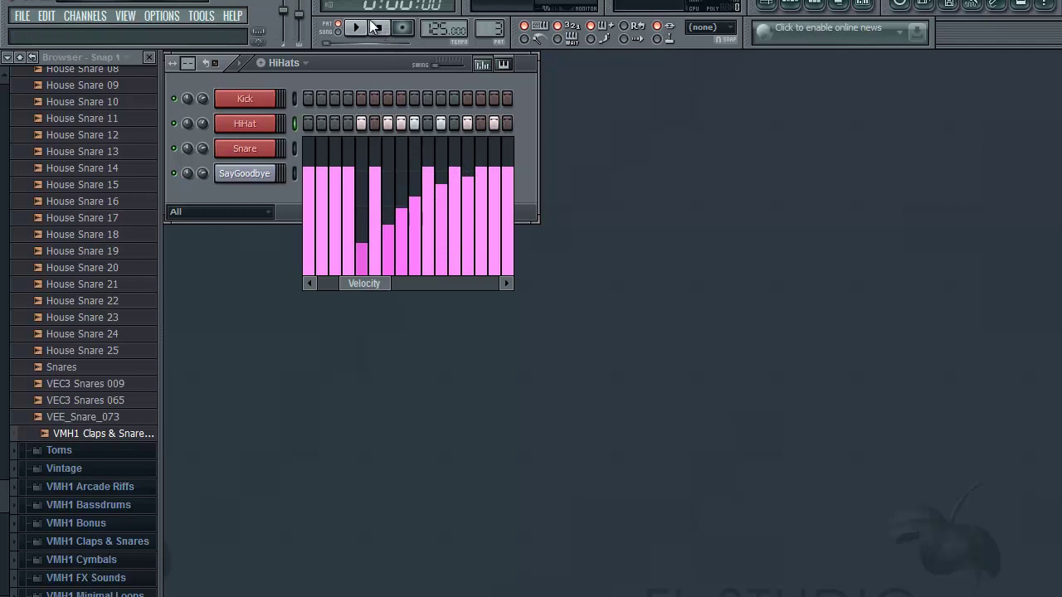
- Play back the rising HiHat pattern and remove the hit on step 15
{"action": "left_click", "coordinate": [357, 30]}
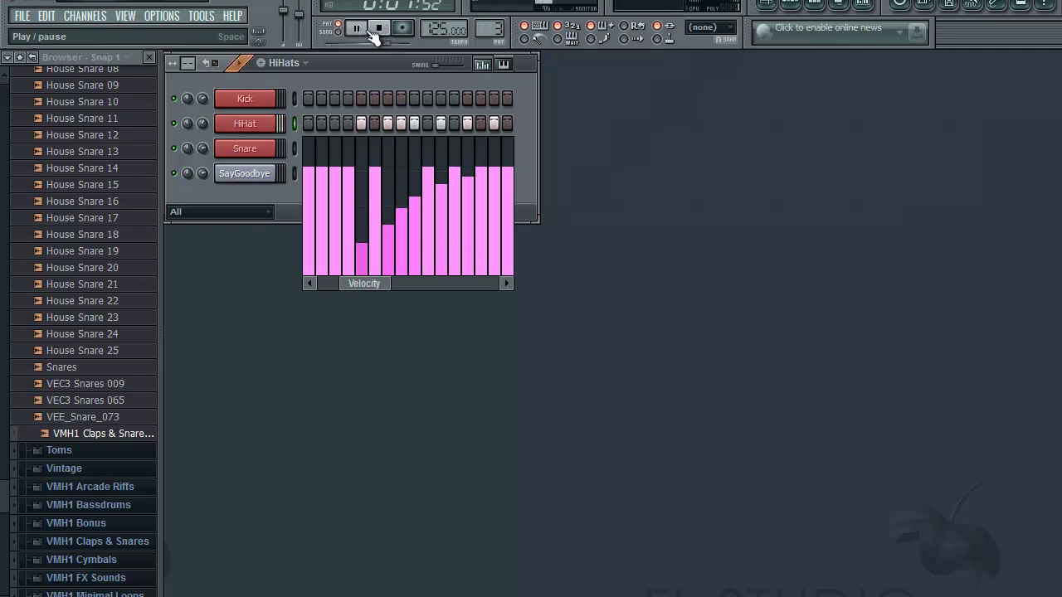
{"action": "left_click", "coordinate": [378, 29]}
{"action": "key", "text": "space"}
{"action": "key", "text": "space"}
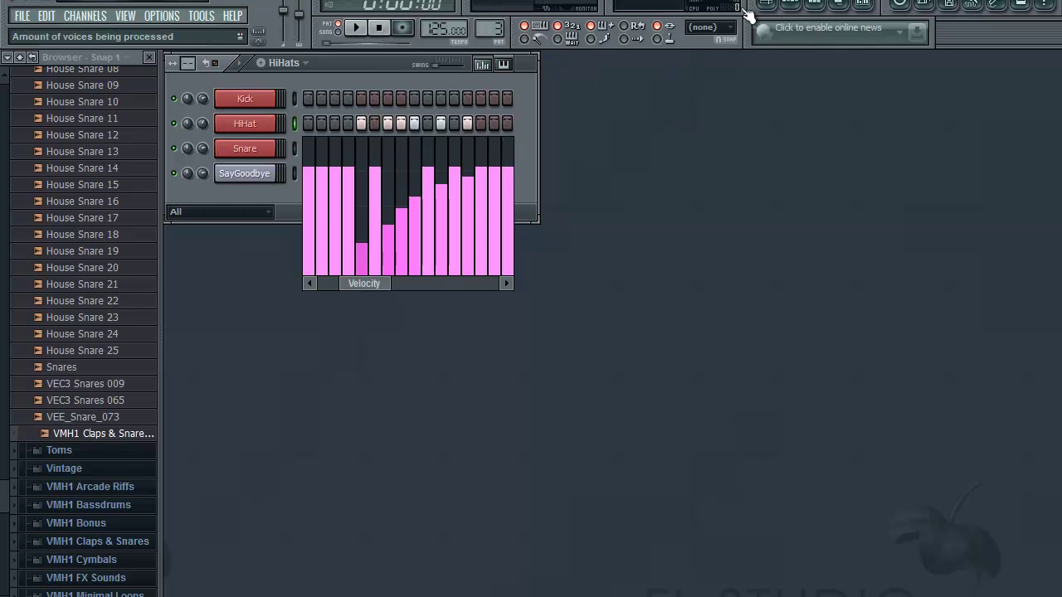
- Show the playlist and place one HiHats clip at bar 16, just before the kicks start
{"action": "left_click", "coordinate": [769, 11]}
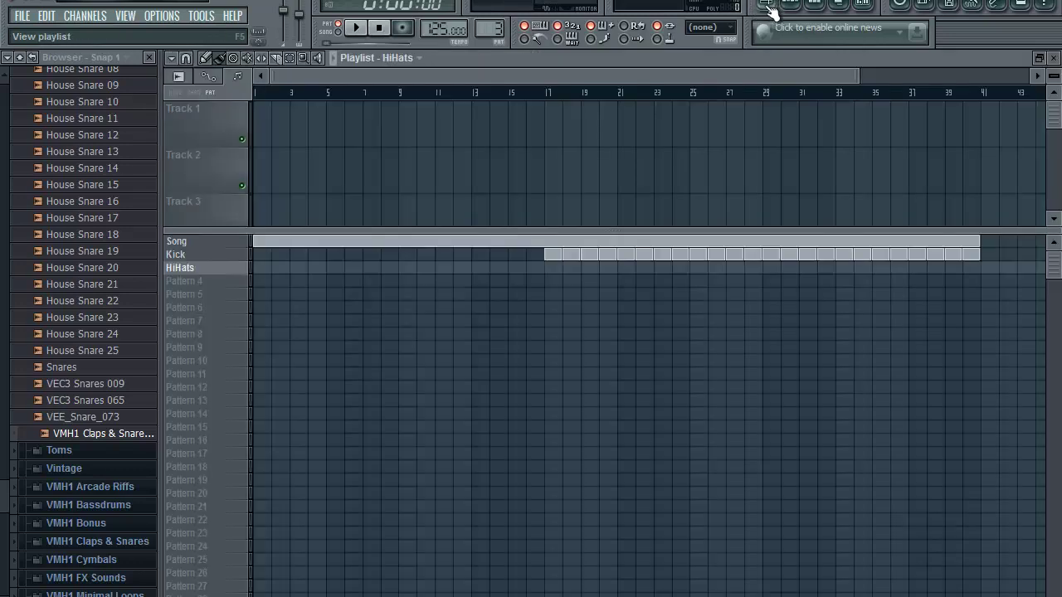
{"action": "left_click", "coordinate": [770, 9]}
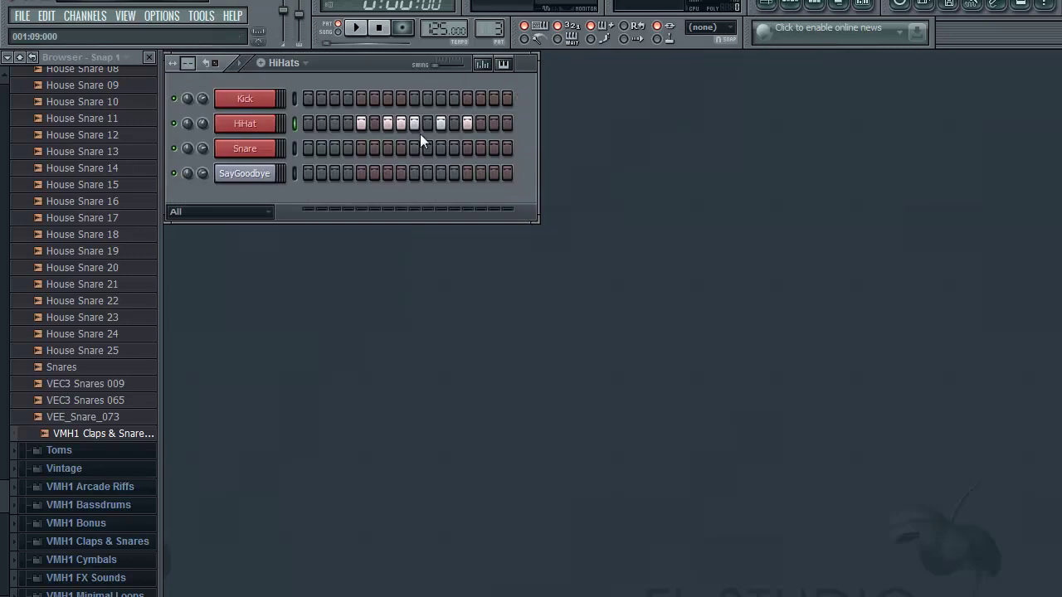
{"action": "left_click", "coordinate": [770, 4]}
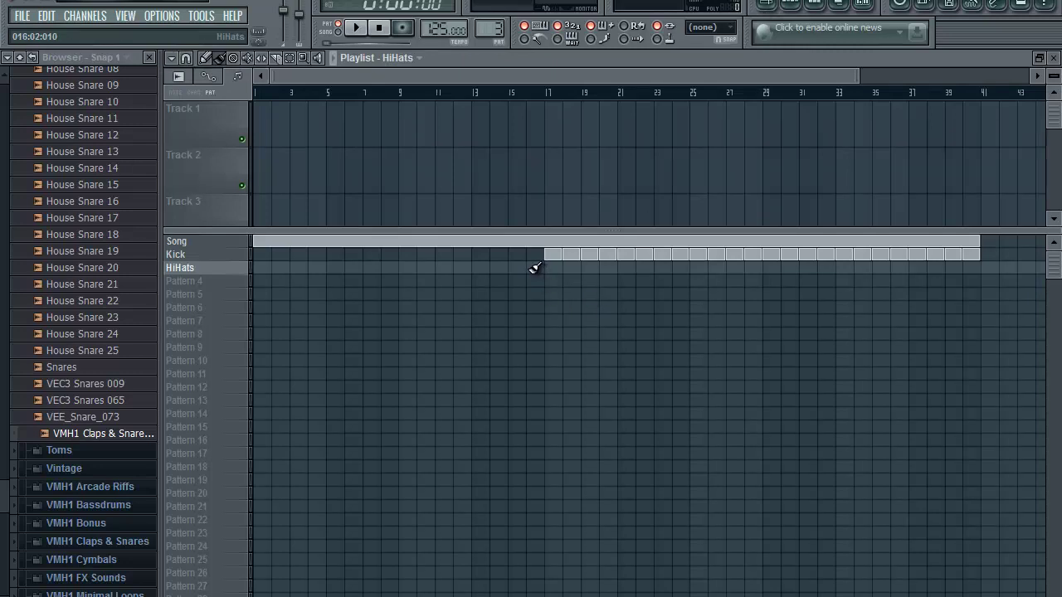
- Rename Pattern 4 as HiHats2 and close the playlist
{"action": "left_click", "coordinate": [219, 285]}
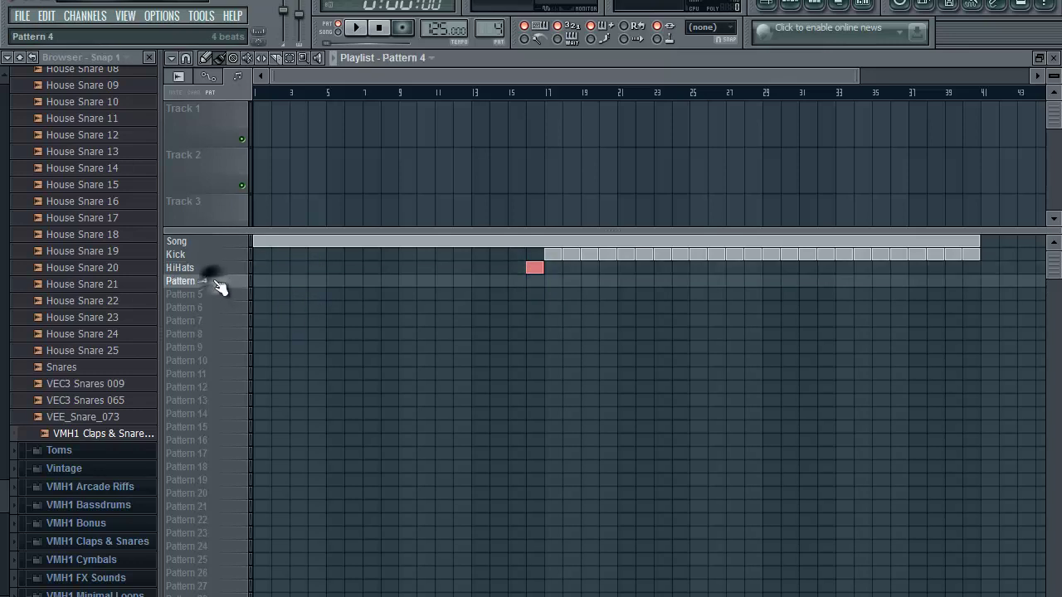
{"action": "right_click", "coordinate": [218, 282]}
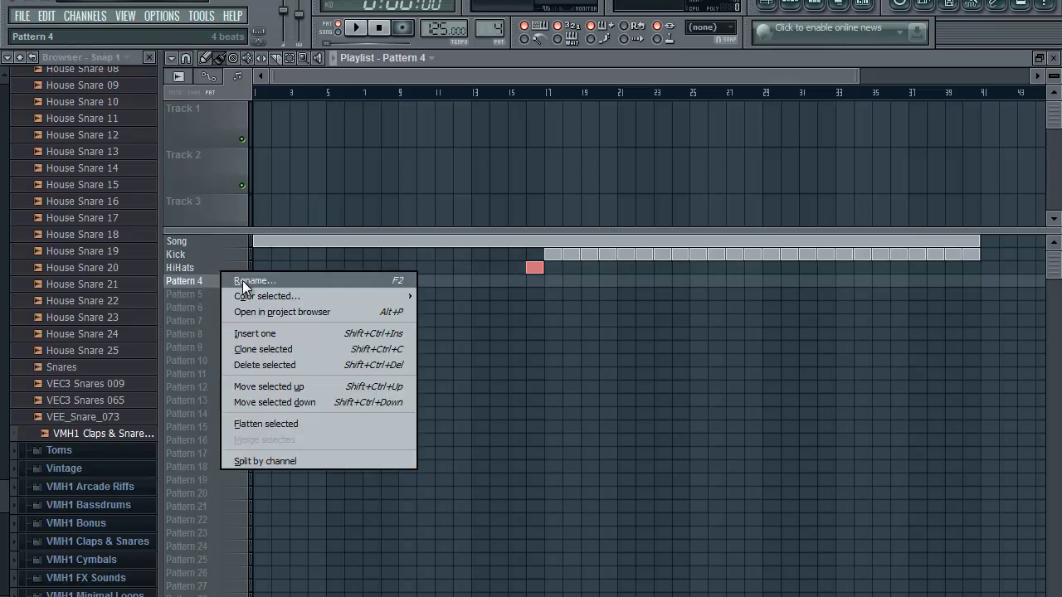
{"action": "left_click", "coordinate": [197, 280]}
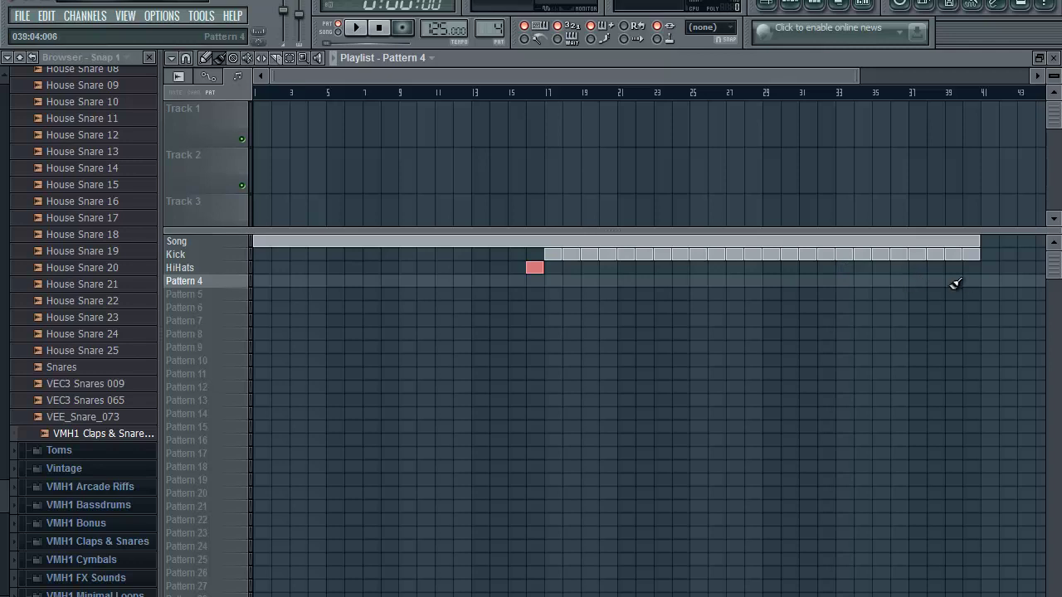
{"action": "right_click", "coordinate": [192, 281]}
{"action": "left_click", "coordinate": [213, 283]}
{"action": "type", "text": "HiHats2"}
{"action": "key", "text": "Return"}
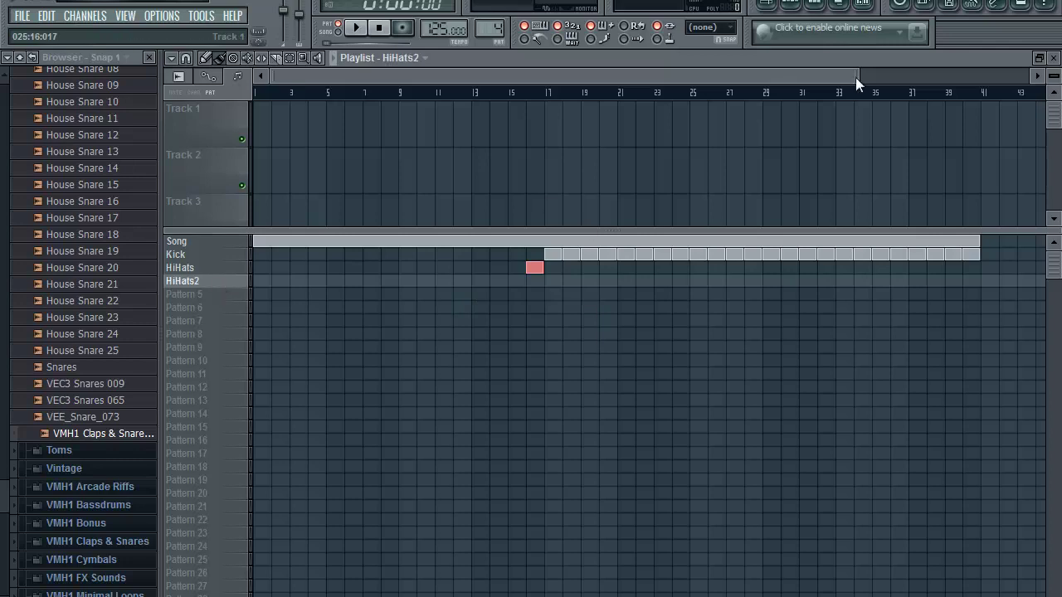
{"action": "left_click", "coordinate": [1053, 58]}
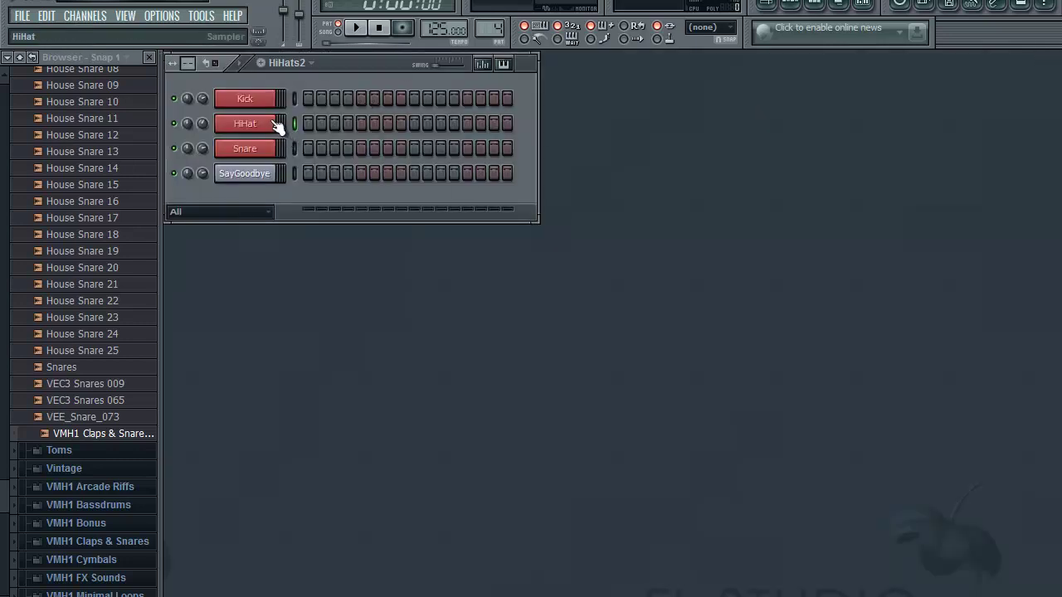
- Add HiHat hits on steps 3, 7, 11 and 15 of HiHats2 and fill its playlist row from bar 17 through bar 40
{"action": "left_click", "coordinate": [334, 124]}
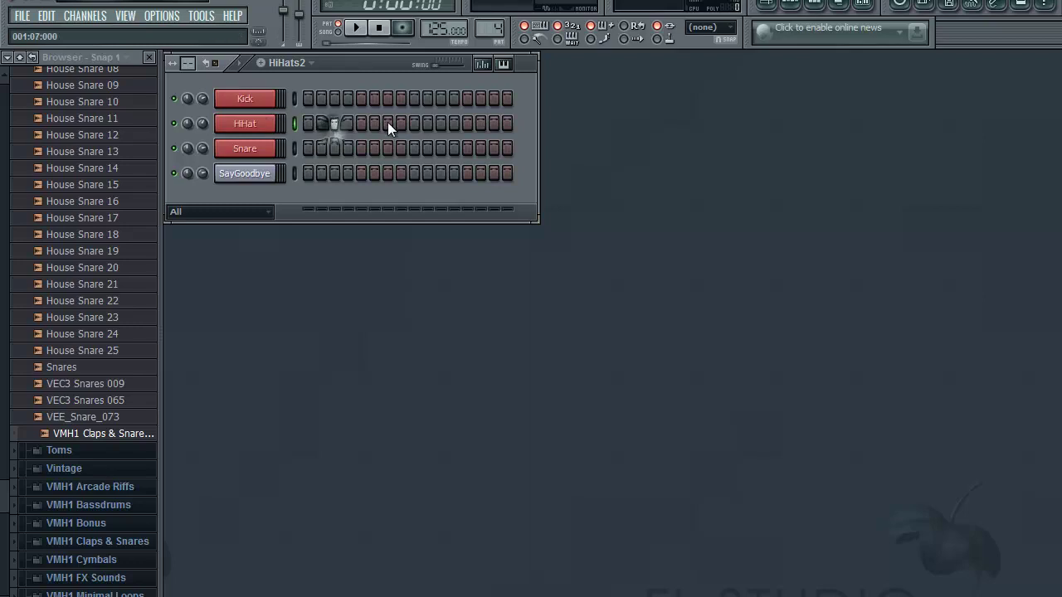
{"action": "left_click", "coordinate": [388, 123]}
{"action": "left_click", "coordinate": [440, 123]}
{"action": "left_click", "coordinate": [493, 124]}
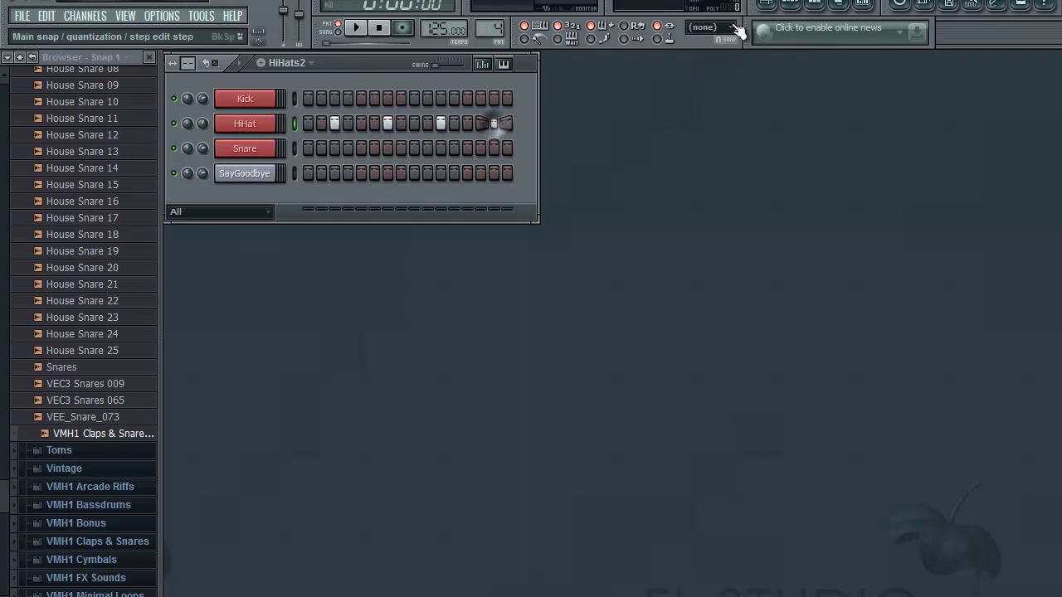
{"action": "left_click", "coordinate": [765, 5]}
{"action": "mouse_move", "coordinate": [552, 281]}
{"action": "left_mouse_down"}
{"action": "mouse_move", "coordinate": [789, 290]}
{"action": "mouse_move", "coordinate": [969, 321]}
{"action": "left_mouse_up"}
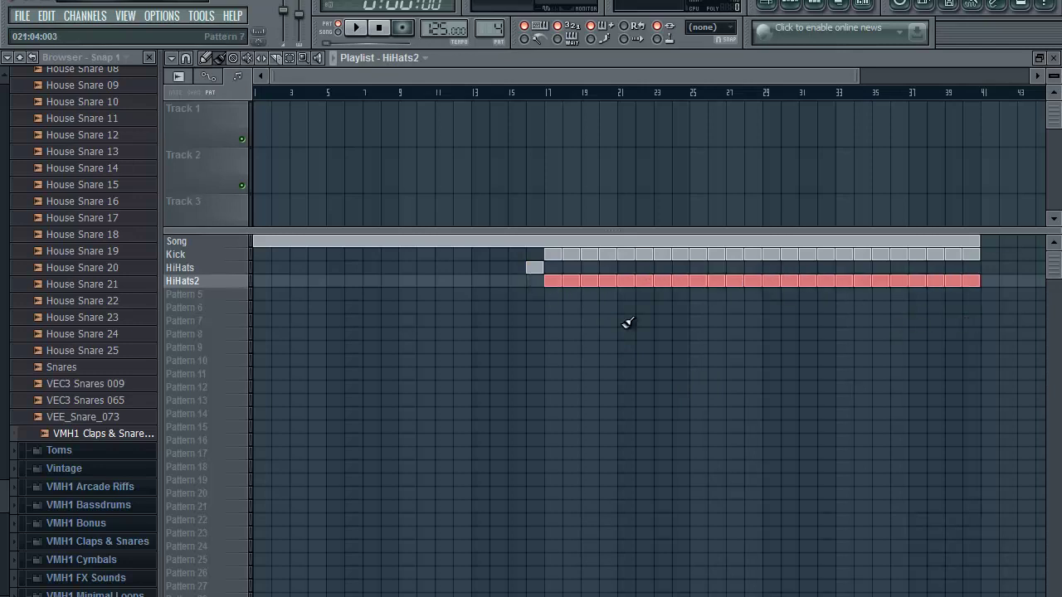
- Rename Pattern 5 as Snare
{"action": "left_click", "coordinate": [213, 295]}
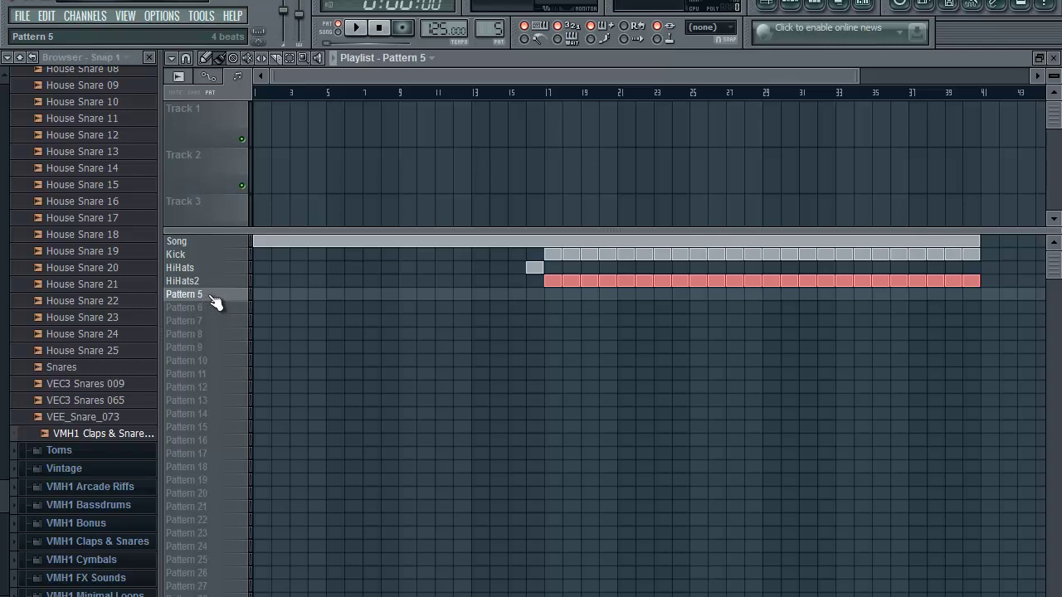
{"action": "right_click", "coordinate": [209, 295]}
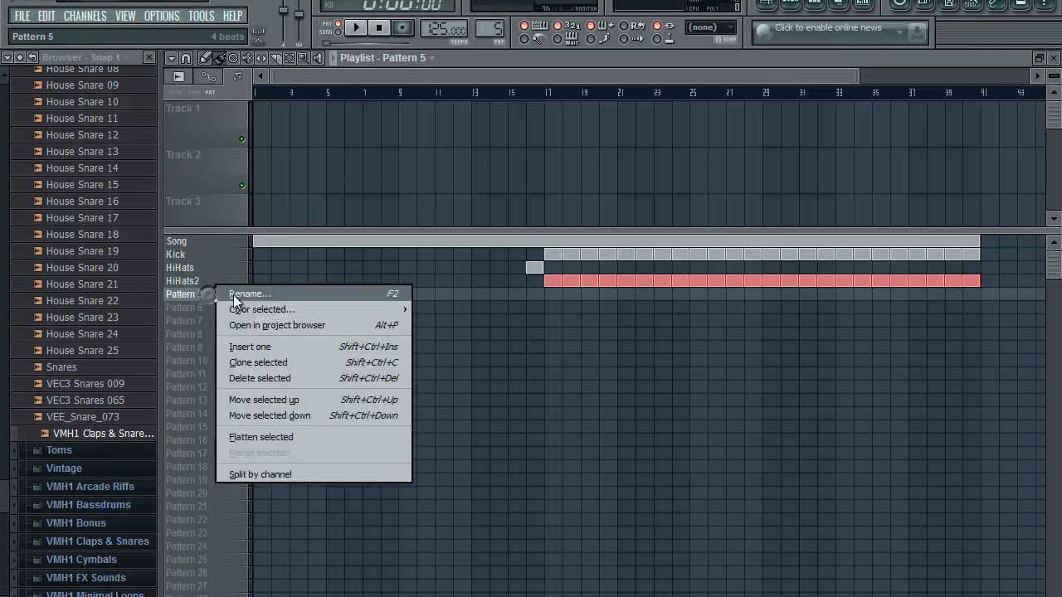
{"action": "left_click", "coordinate": [245, 297]}
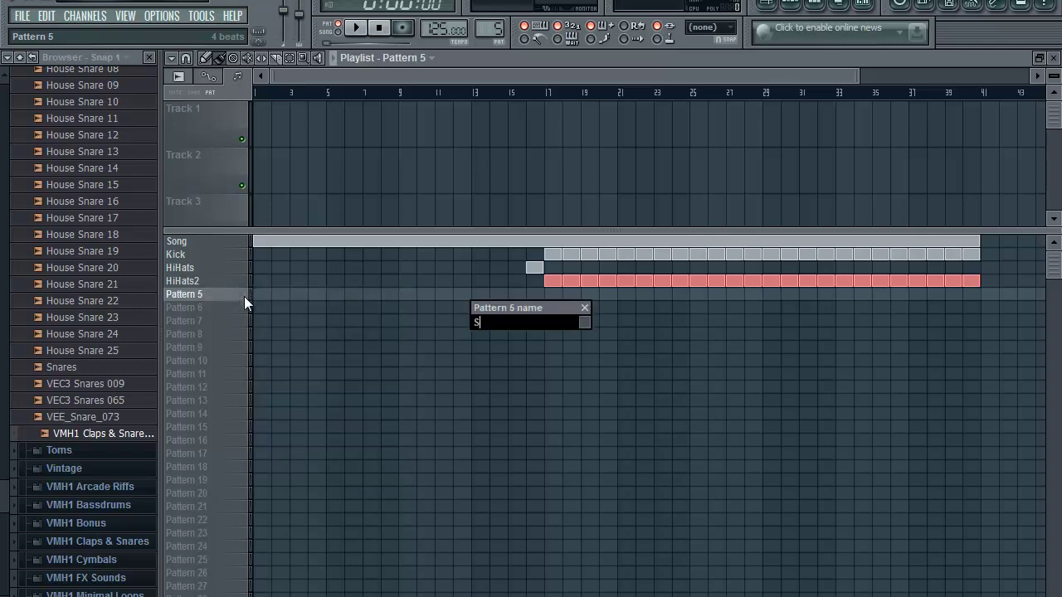
{"action": "type", "text": "Snare"}
{"action": "key", "text": "Return"}
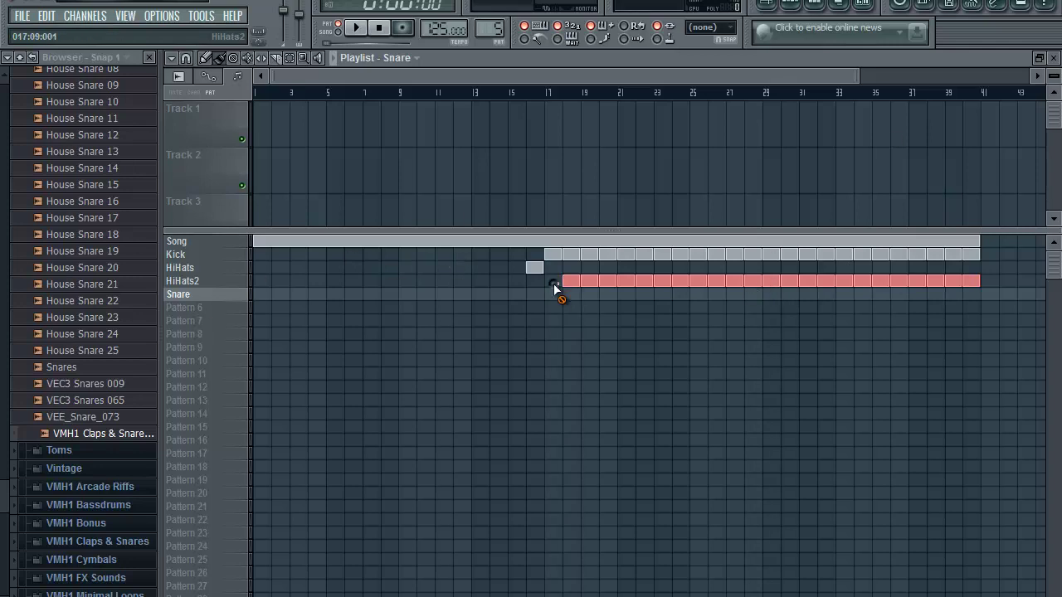
- Remove the HiHats2 clips before bar 25 and move the single HiHats clip from bar 16 to bar 24
{"action": "left_click", "coordinate": [560, 282]}
{"action": "left_click_drag", "start_coordinate": [589, 289], "coordinate": [683, 282]}
{"action": "left_click", "coordinate": [679, 269]}
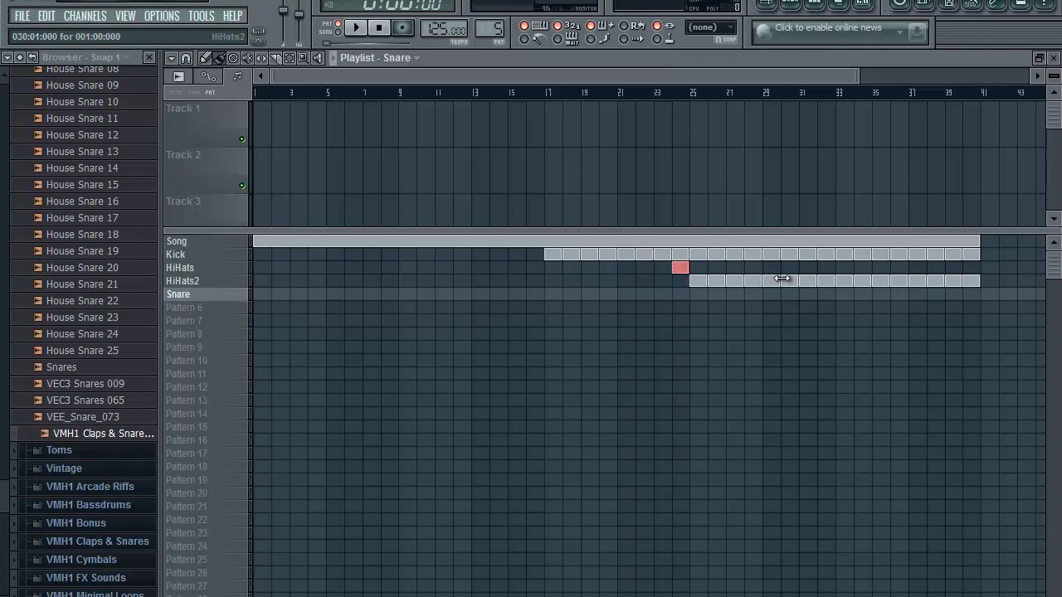
- Place one Snare clip at bar 32 and fill the Pattern 6 row with clips from bar 33 through bar 40
{"action": "left_click", "coordinate": [825, 294]}
{"action": "left_click_drag", "start_coordinate": [842, 307], "coordinate": [979, 307]}
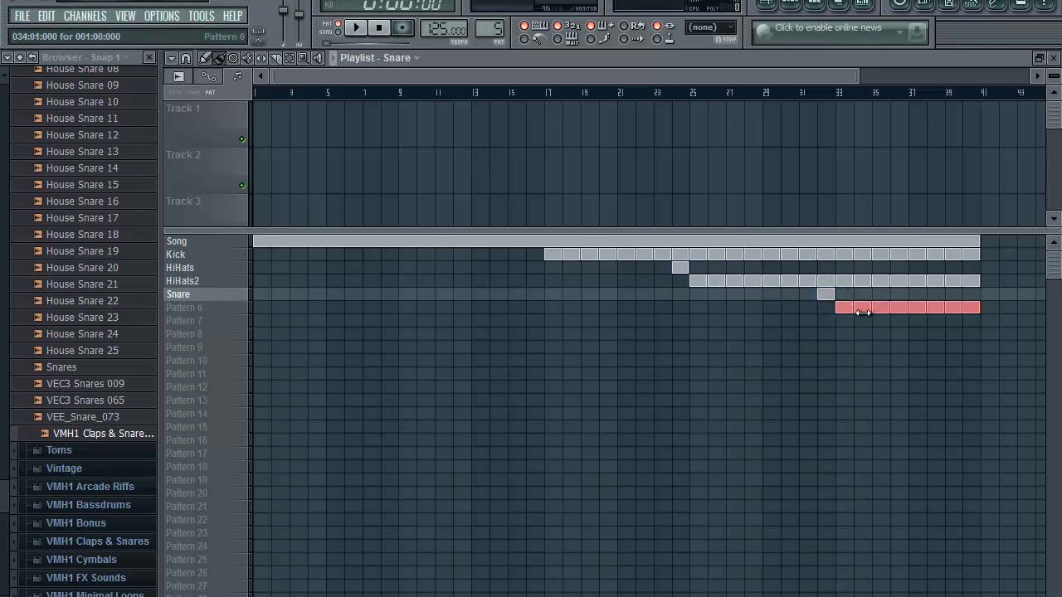
- Rename Pattern 6 as Snare2
{"action": "left_click", "coordinate": [217, 308]}
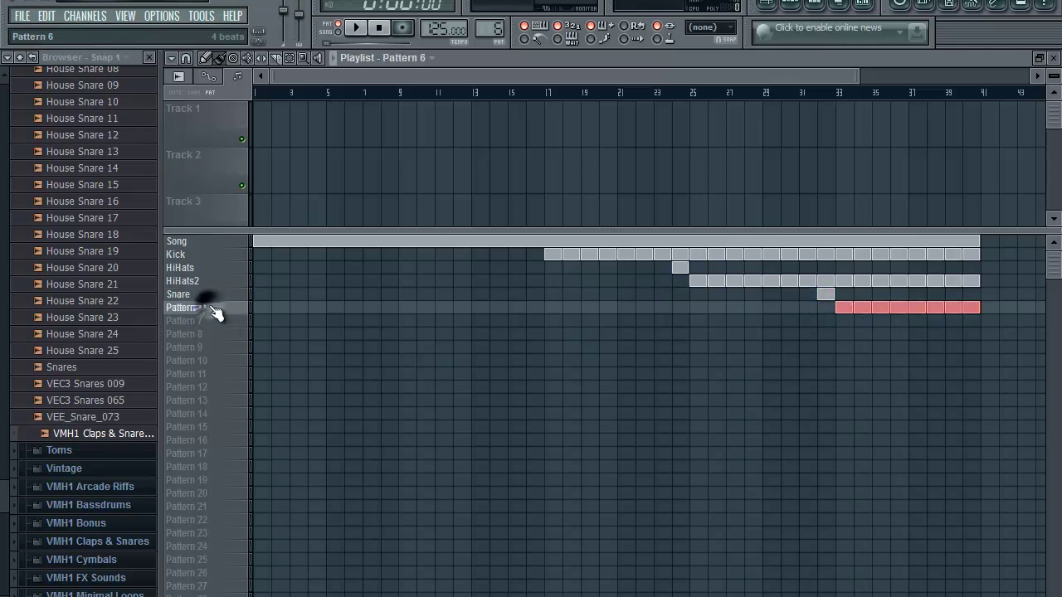
{"action": "right_click", "coordinate": [209, 306]}
{"action": "left_click", "coordinate": [240, 307]}
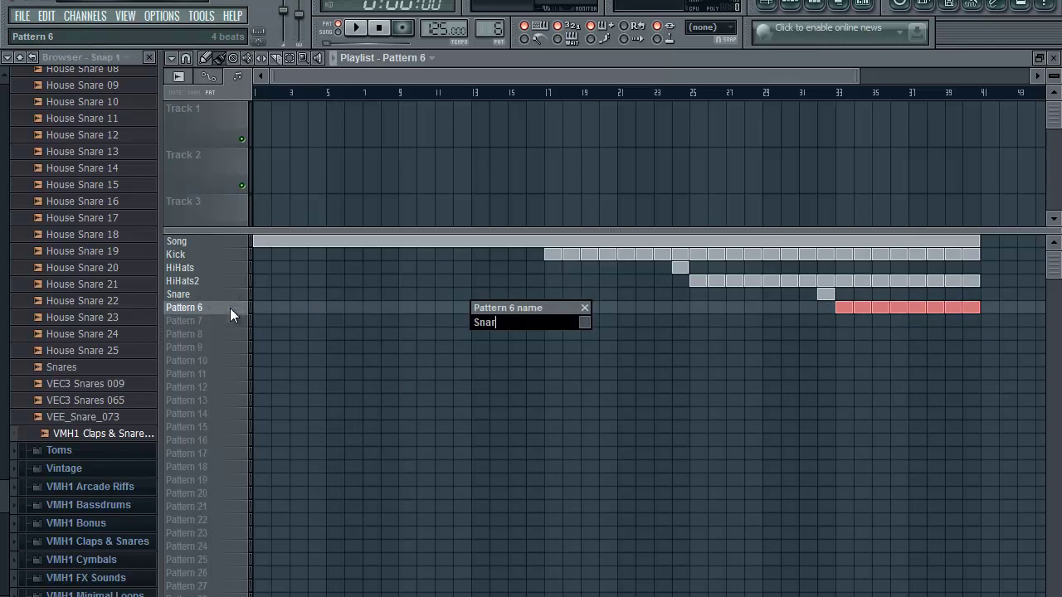
{"action": "key", "text": "Return"}
- Switch to the Snare pattern, add Snare hits on steps 10, 12 and 15, and play it back
{"action": "left_click", "coordinate": [207, 295]}
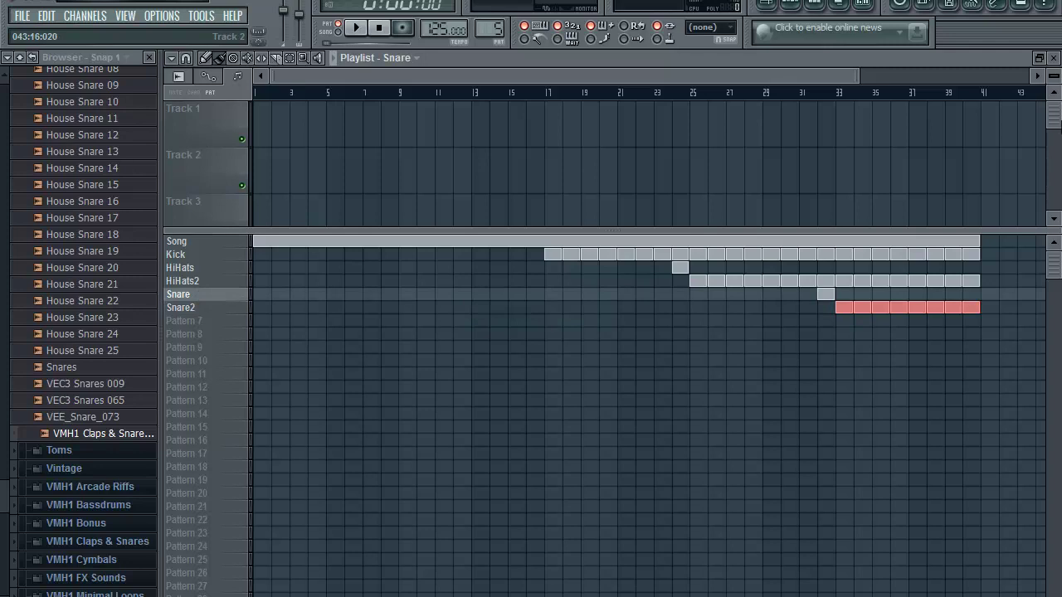
{"action": "left_click", "coordinate": [1052, 57]}
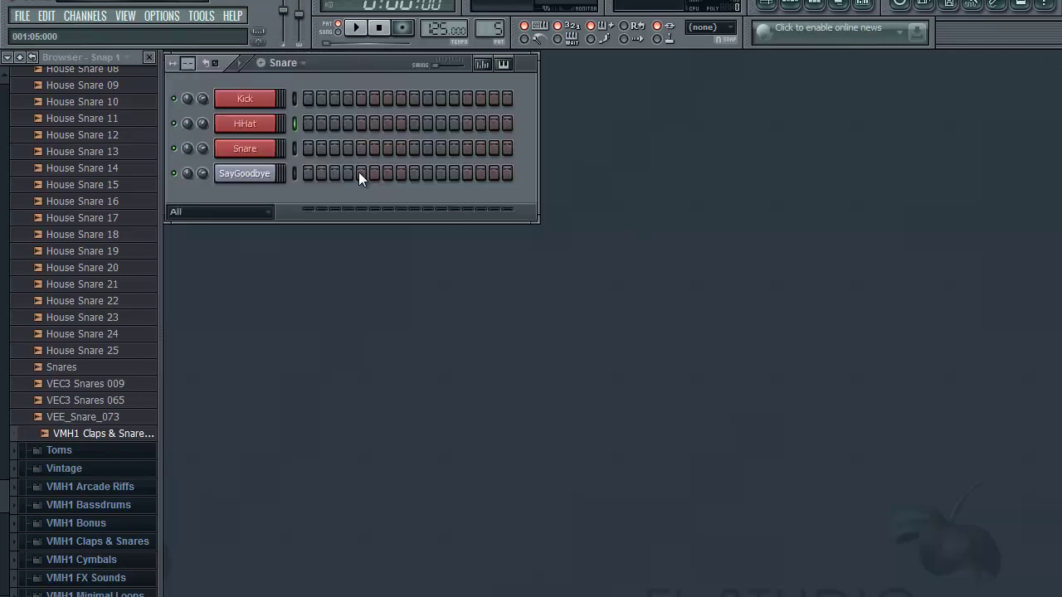
{"action": "left_click", "coordinate": [427, 149]}
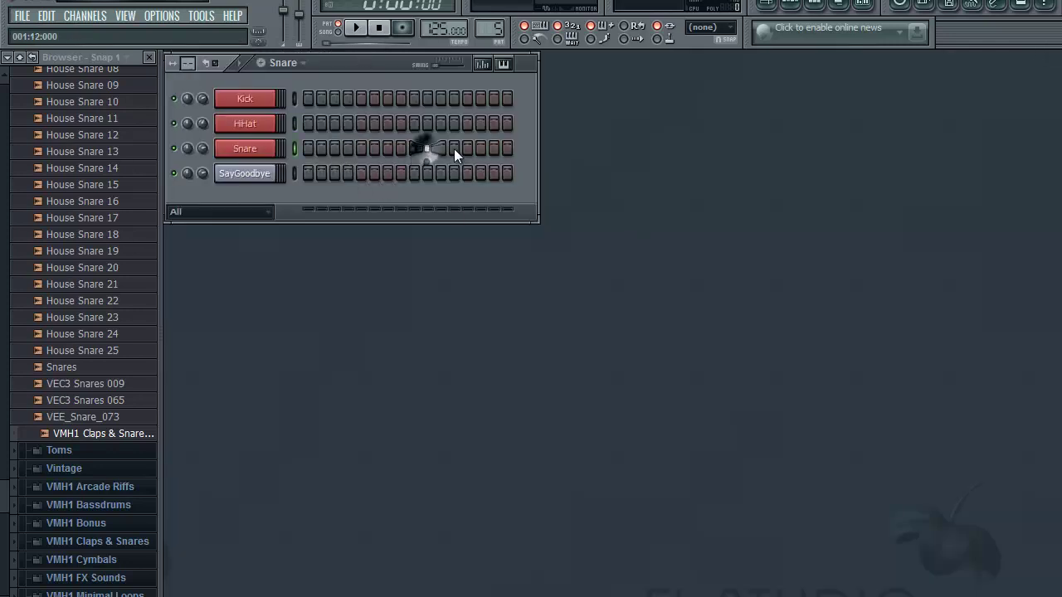
{"action": "left_click", "coordinate": [453, 148]}
{"action": "left_click", "coordinate": [494, 148]}
{"action": "left_click", "coordinate": [358, 29]}
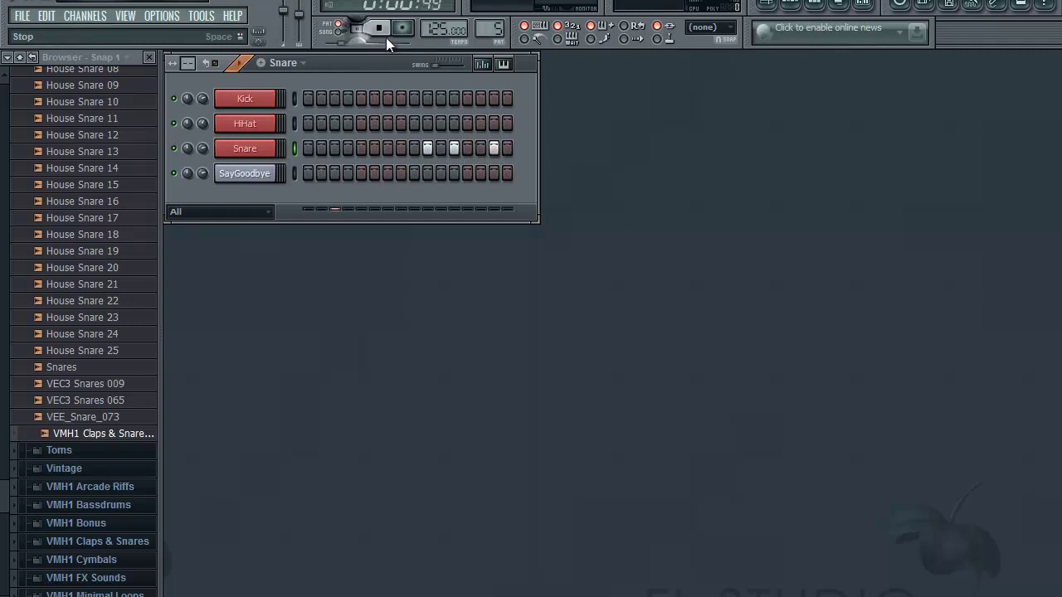
{"action": "key", "text": "space"}
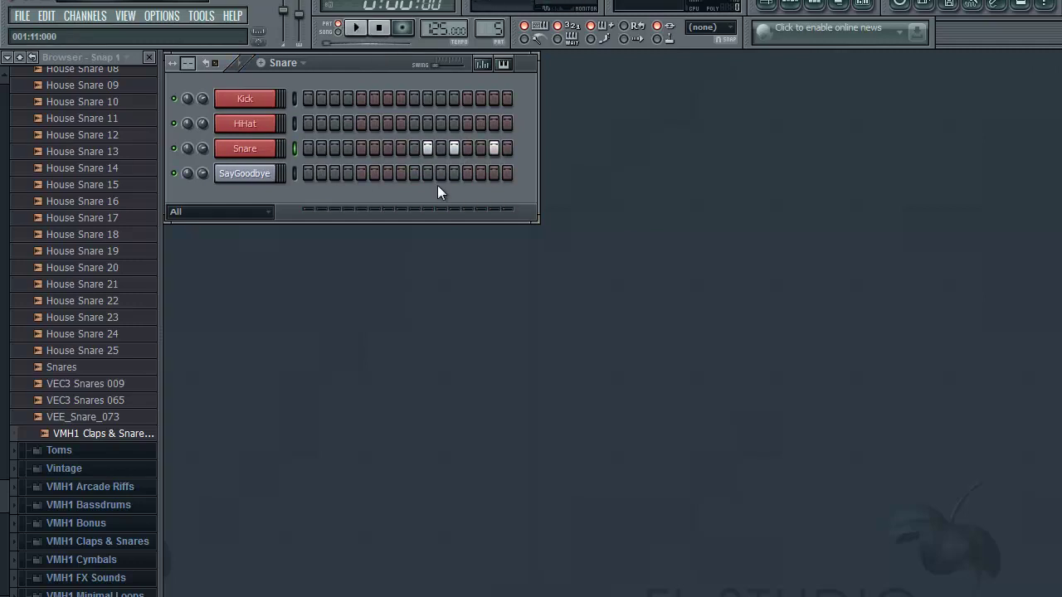
- Refine the fill by ear, adding Snare hits on steps 8 and 11 and moving the hit on step 15 to step 14
{"action": "left_click", "coordinate": [406, 152]}
{"action": "key", "text": "space"}
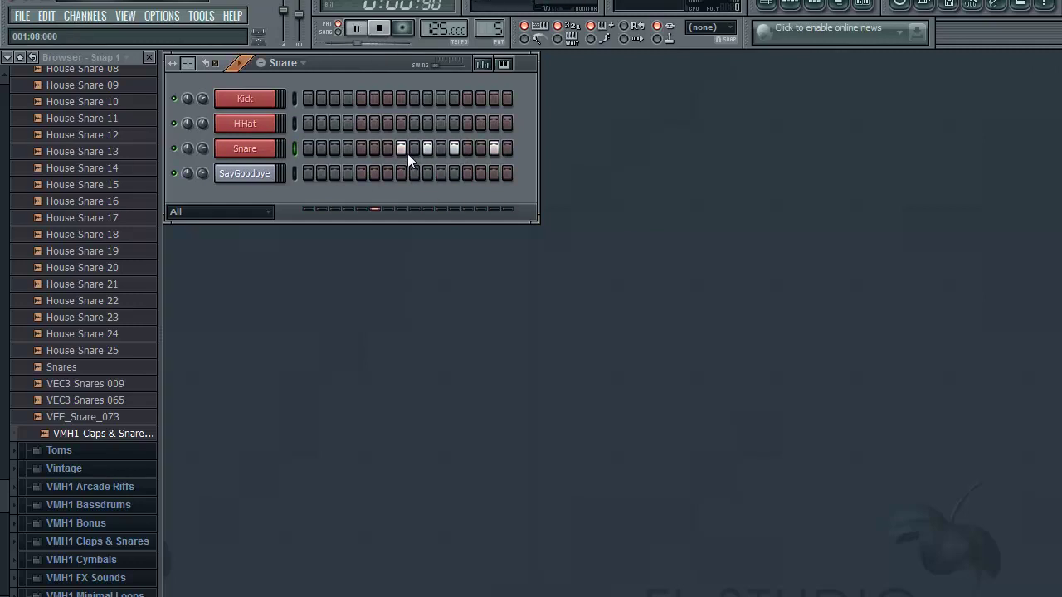
{"action": "key", "text": "space"}
{"action": "left_click", "coordinate": [442, 148]}
{"action": "key", "text": "space"}
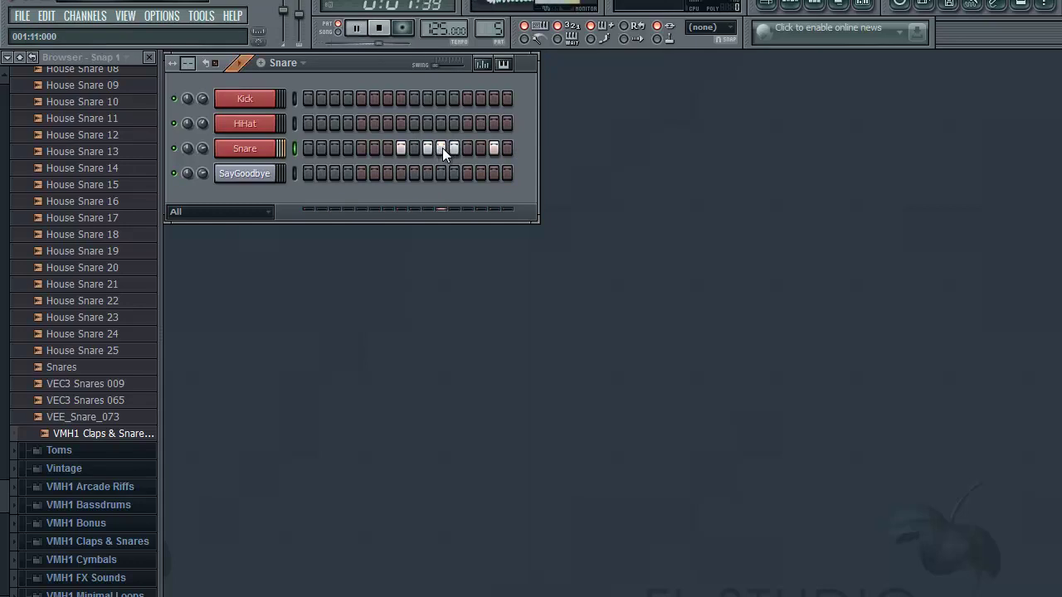
{"action": "key", "text": "space"}
{"action": "left_click", "coordinate": [491, 149]}
{"action": "key", "text": "space"}
{"action": "key", "text": "space"}
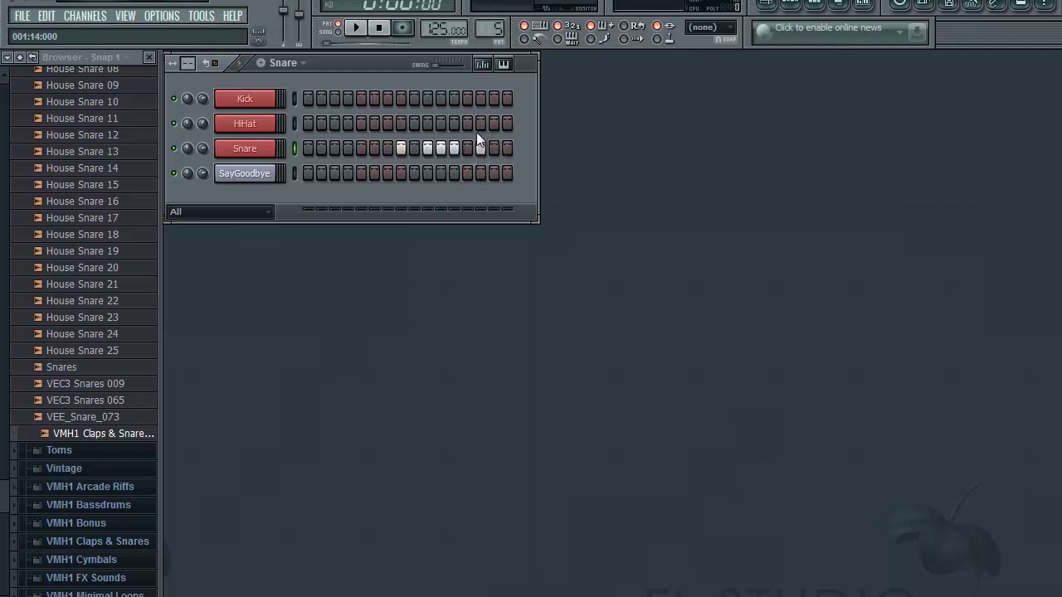
- Shape the Snare velocities to rise gradually from a low hit on step 8 up to step 14 and audition the pattern
{"action": "left_click", "coordinate": [482, 64]}
{"action": "mouse_move", "coordinate": [413, 199]}
{"action": "left_mouse_down"}
{"action": "mouse_move", "coordinate": [403, 271]}
{"action": "mouse_move", "coordinate": [426, 211]}
{"action": "mouse_move", "coordinate": [432, 240]}
{"action": "mouse_move", "coordinate": [439, 218]}
{"action": "mouse_move", "coordinate": [443, 227]}
{"action": "mouse_move", "coordinate": [483, 214]}
{"action": "mouse_move", "coordinate": [477, 201]}
{"action": "left_mouse_up"}
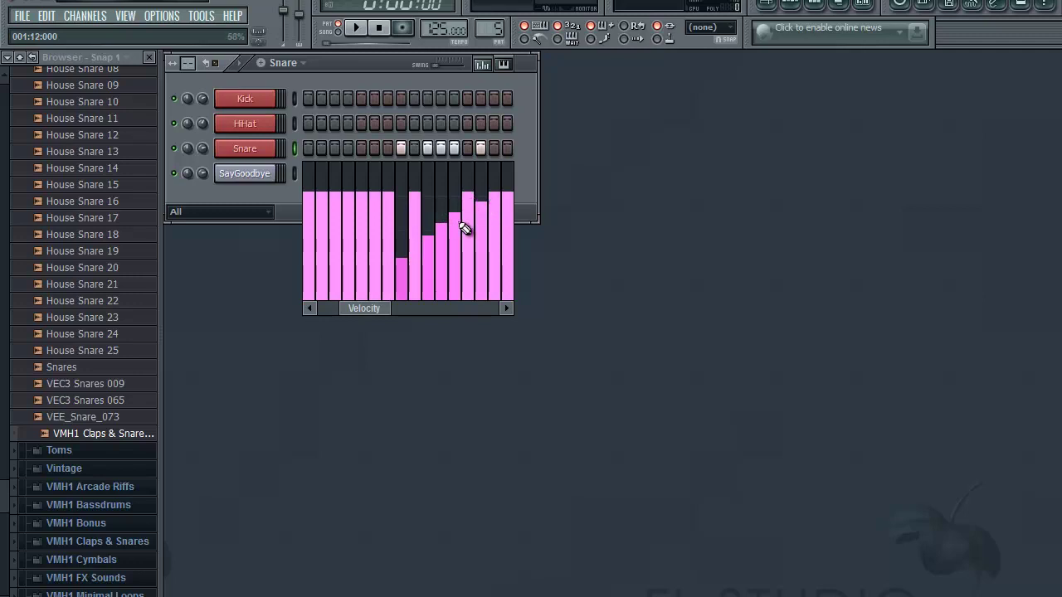
{"action": "left_click", "coordinate": [490, 66]}
{"action": "left_click", "coordinate": [358, 30]}
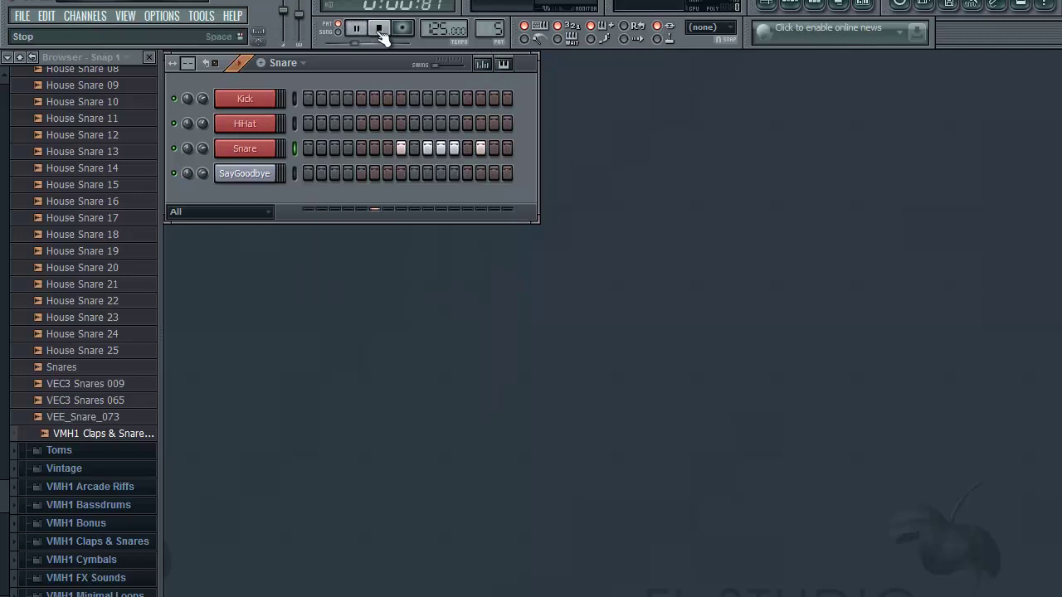
{"action": "left_click", "coordinate": [379, 29]}
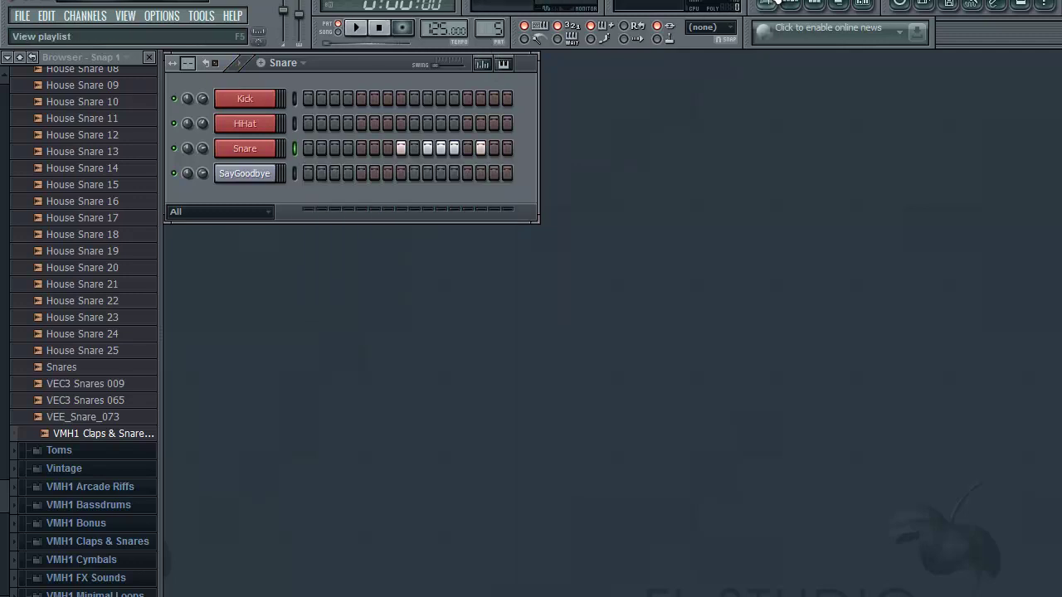
- Switch to the Snare2 pattern, add Snare hits on steps 5 and 13, and play it back
{"action": "left_click", "coordinate": [777, 3]}
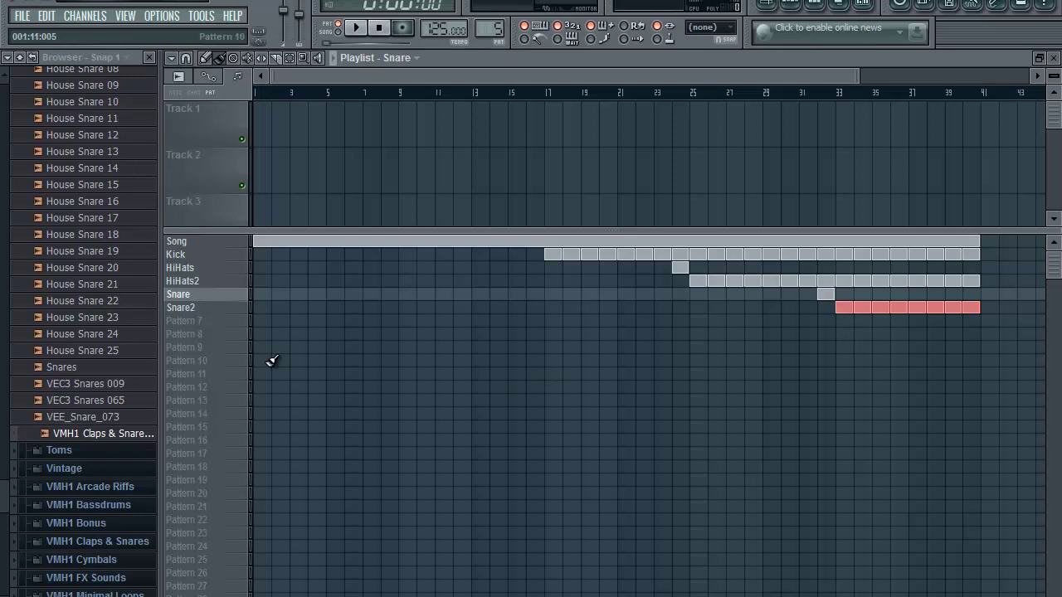
{"action": "left_click", "coordinate": [218, 308]}
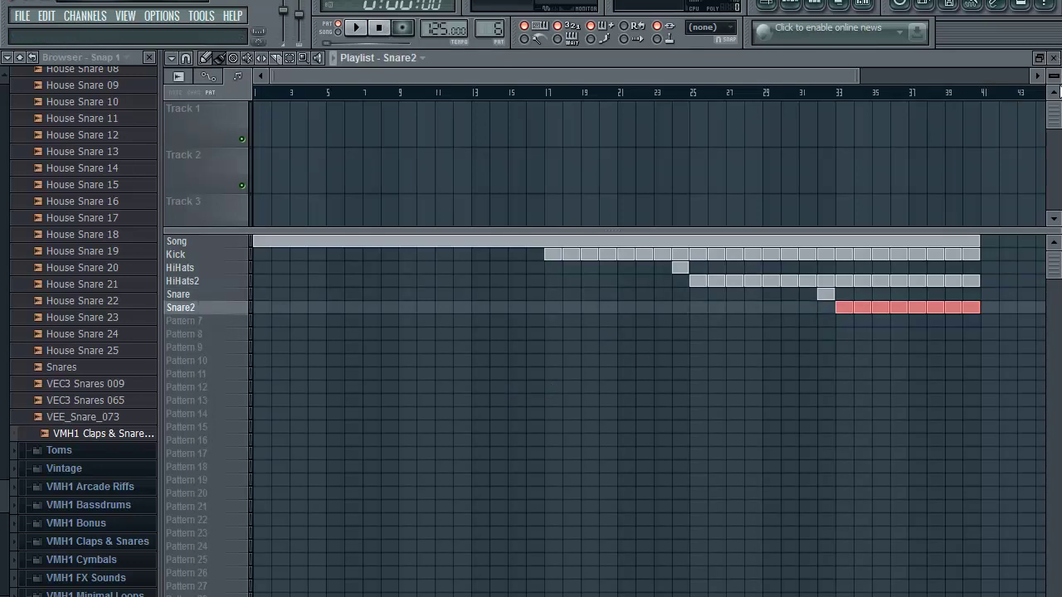
{"action": "left_click", "coordinate": [1054, 58]}
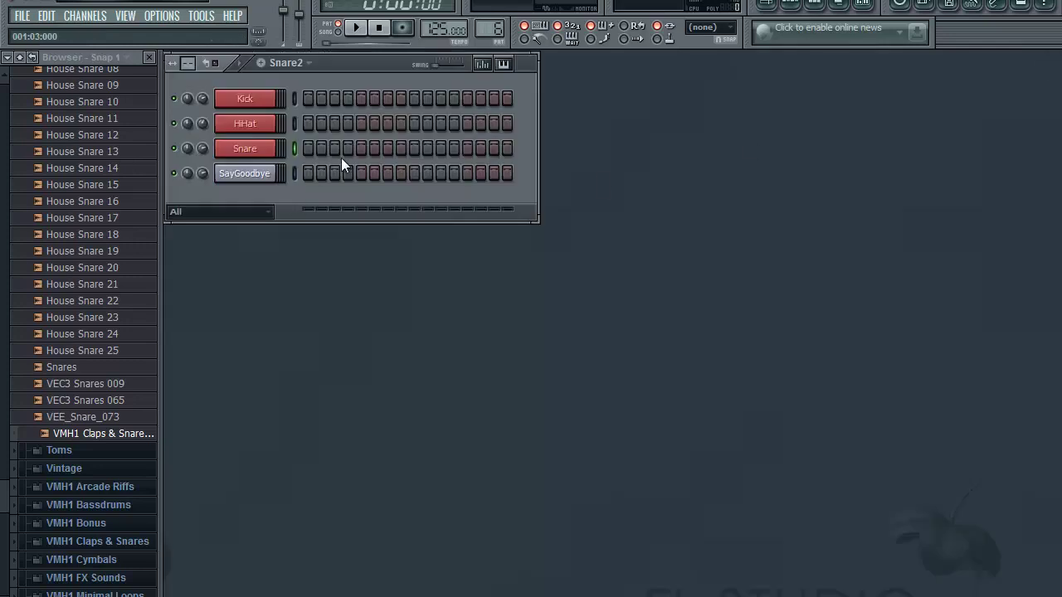
{"action": "left_click", "coordinate": [361, 149]}
{"action": "left_click", "coordinate": [467, 149]}
{"action": "left_click", "coordinate": [356, 27]}
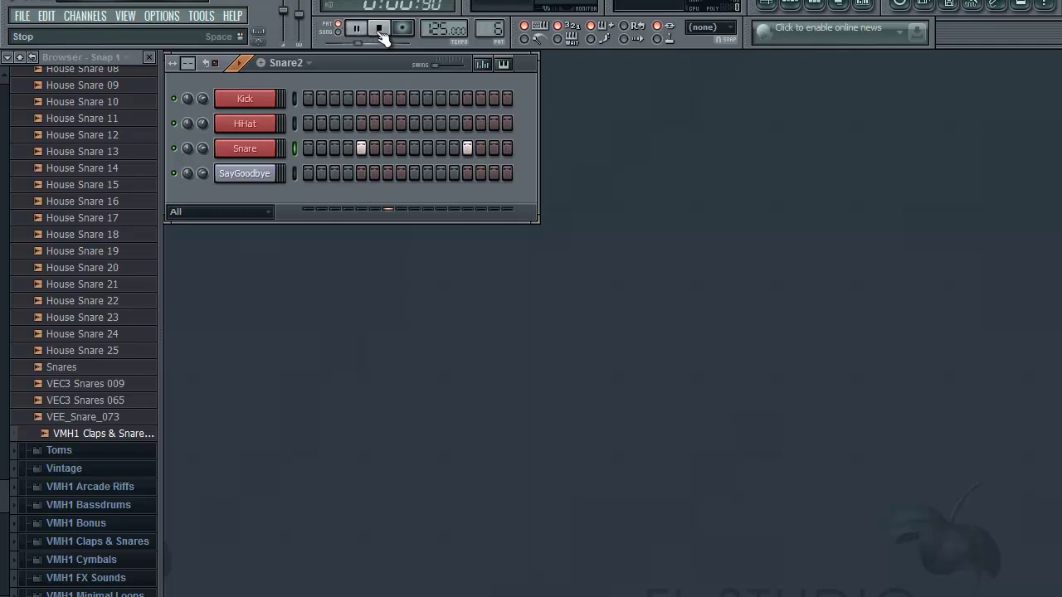
{"action": "left_click", "coordinate": [379, 29]}
- Show the playlist and play the whole arrangement in song mode from the beginning
{"action": "left_click", "coordinate": [767, 5]}
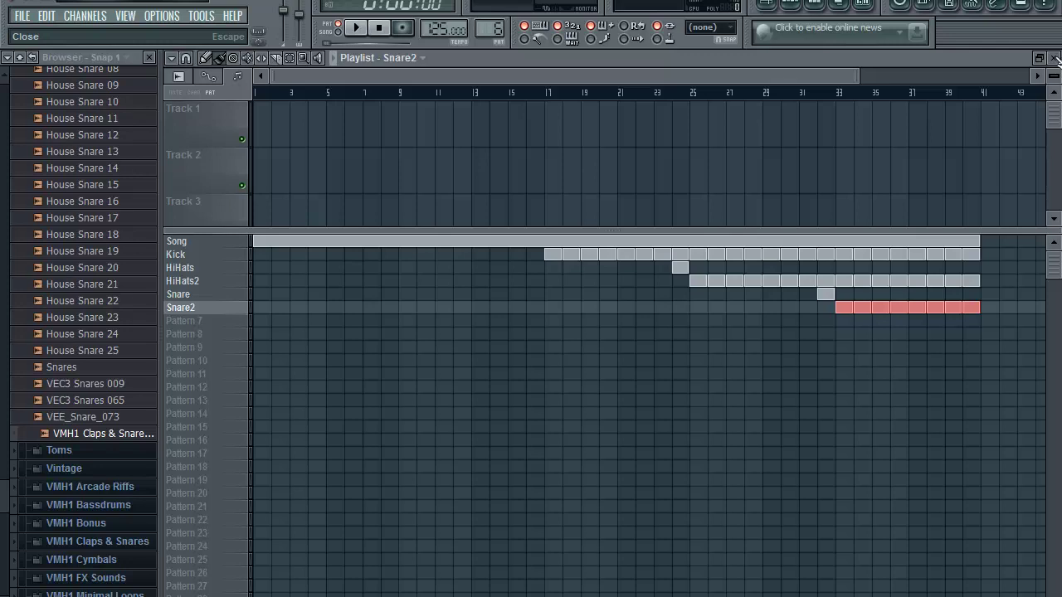
{"action": "left_click", "coordinate": [335, 32]}
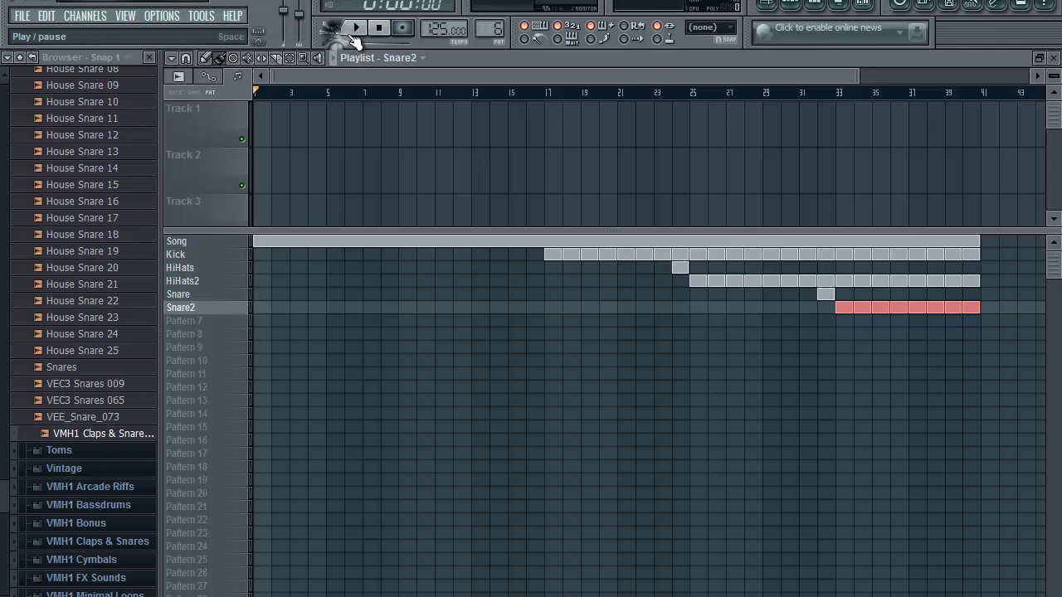
{"action": "left_click", "coordinate": [355, 29]}
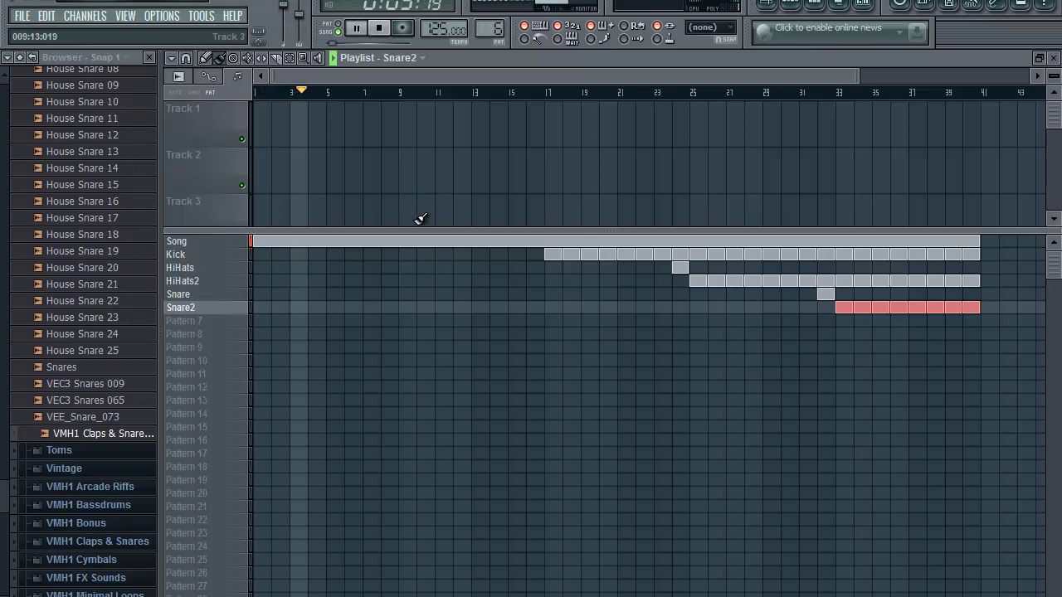
- Collapse the Snares & Rims sample folder in the browser while the song plays
{"action": "left_click", "coordinate": [133, 72]}
{"action": "scroll", "coordinate": [136, 78], "scroll_direction": "up", "scroll_amount": 10}
{"action": "scroll", "coordinate": [137, 130], "scroll_direction": "down", "scroll_amount": 3}
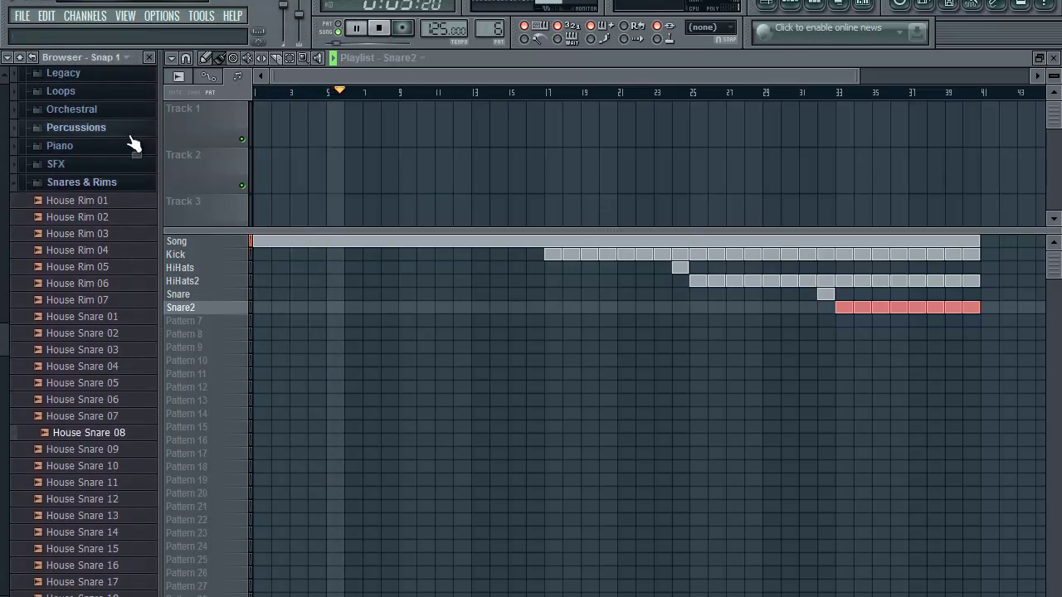
{"action": "left_click", "coordinate": [118, 184]}
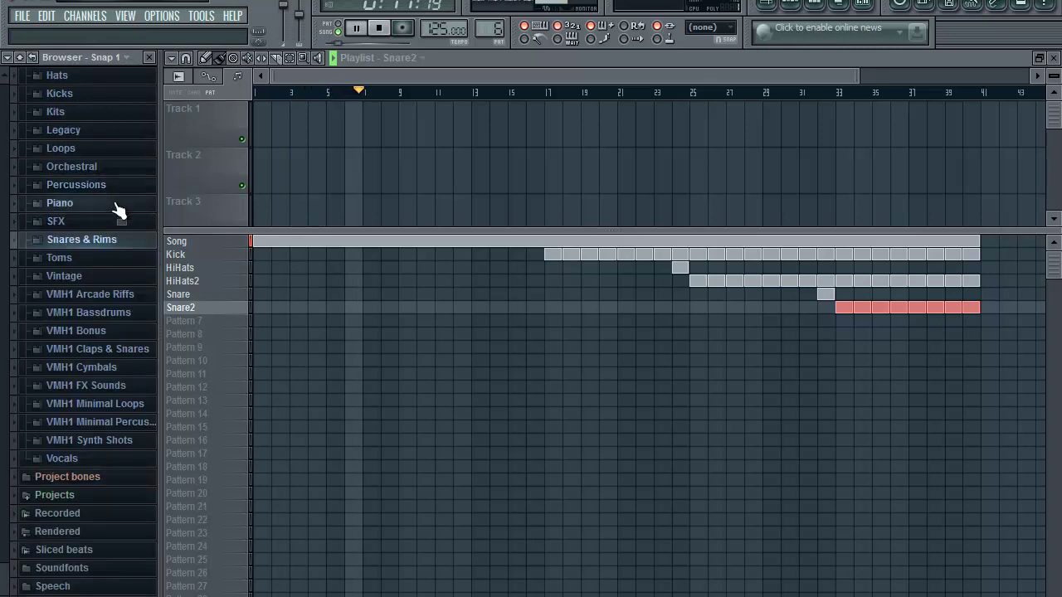
{"action": "scroll", "coordinate": [114, 247], "scroll_direction": "up", "scroll_amount": 5}
{"action": "scroll", "coordinate": [115, 249], "scroll_direction": "down", "scroll_amount": 3}
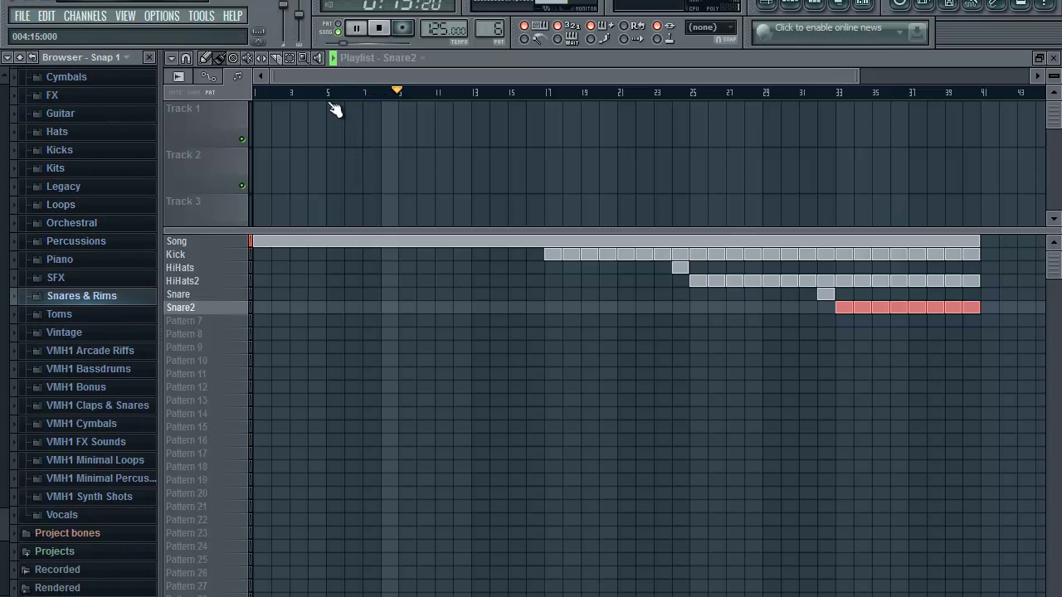
{"action": "left_click_drag", "start_coordinate": [286, 76], "coordinate": [291, 208]}
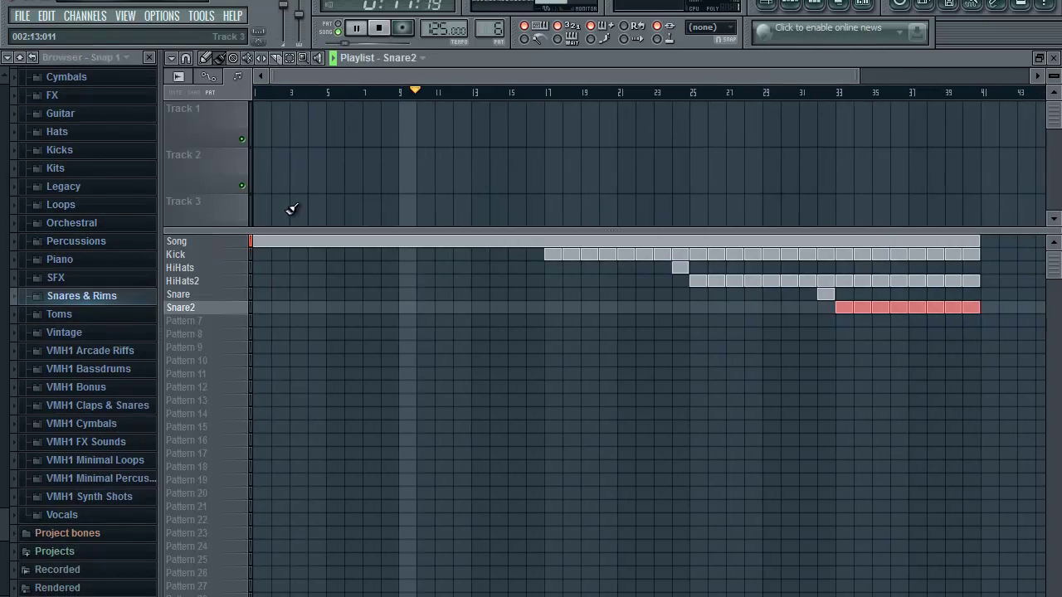
{"action": "scroll", "coordinate": [445, 312], "scroll_direction": "up", "scroll_amount": 4}
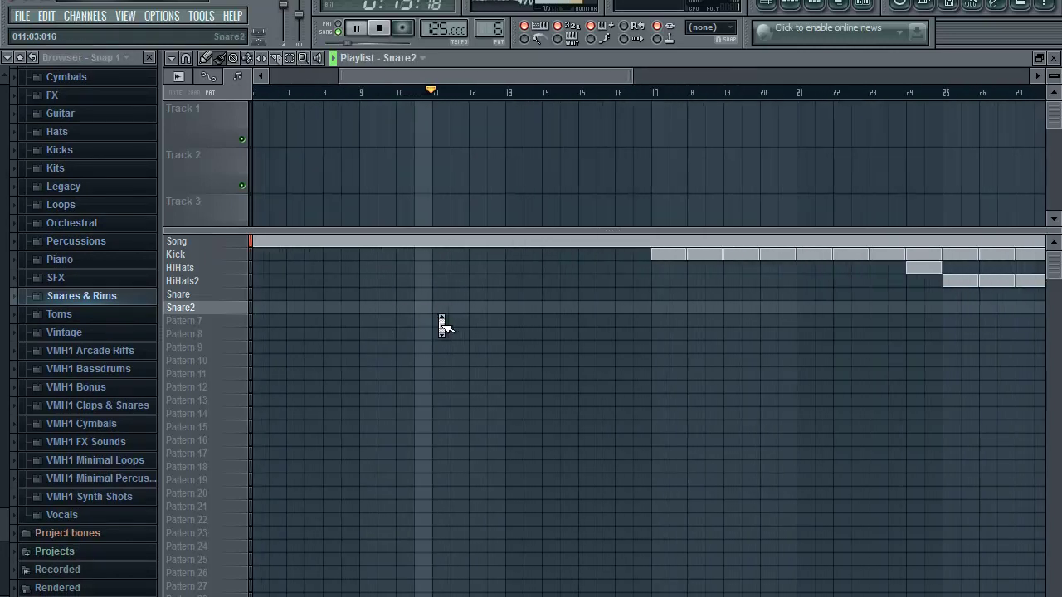
{"action": "scroll", "coordinate": [446, 312], "scroll_direction": "down", "scroll_amount": 5}
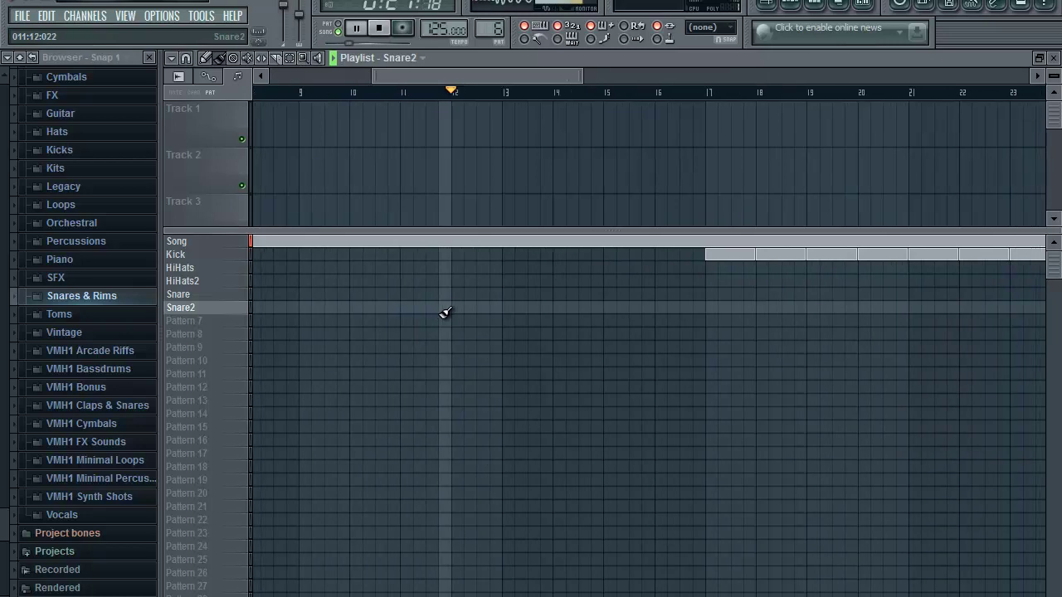
- Follow the song's playback in the playlist around the Kick, HiHats and HiHats2 entries
{"action": "scroll", "coordinate": [445, 312], "scroll_direction": "up", "scroll_amount": 4}
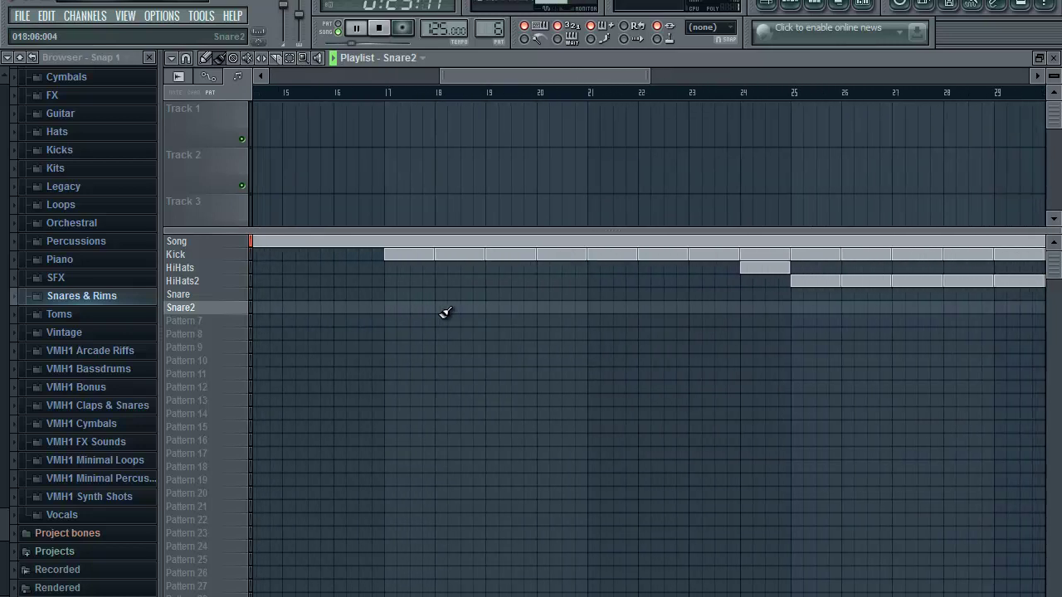
{"action": "scroll", "coordinate": [446, 312], "scroll_direction": "down", "scroll_amount": 2}
{"action": "scroll", "coordinate": [446, 312], "scroll_direction": "up", "scroll_amount": 3}
{"action": "scroll", "coordinate": [445, 312], "scroll_direction": "down", "scroll_amount": 3}
{"action": "scroll", "coordinate": [445, 312], "scroll_direction": "down", "scroll_amount": 2}
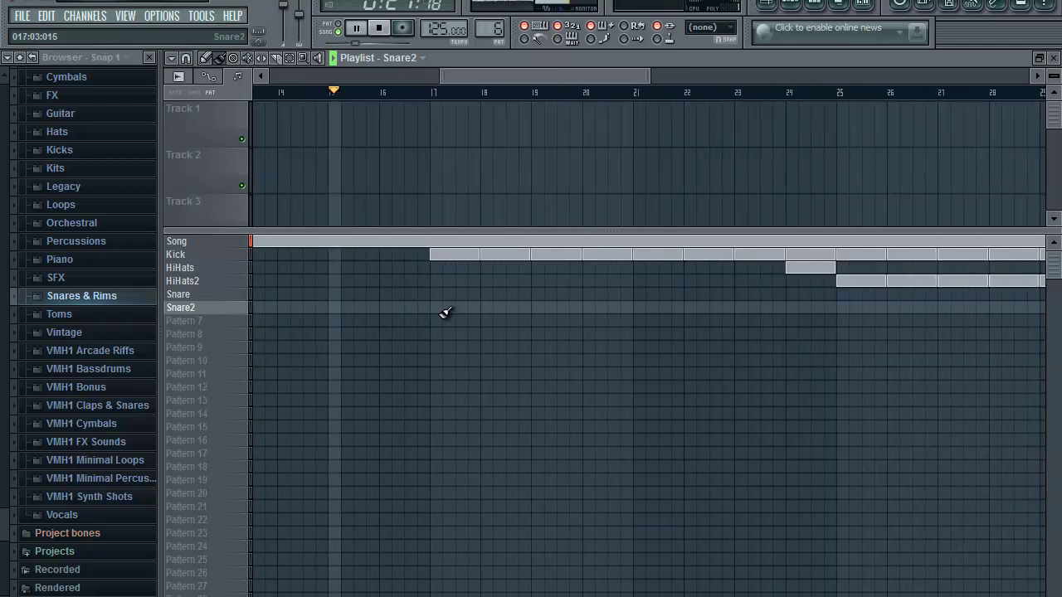
{"action": "scroll", "coordinate": [445, 312], "scroll_direction": "down", "scroll_amount": 1}
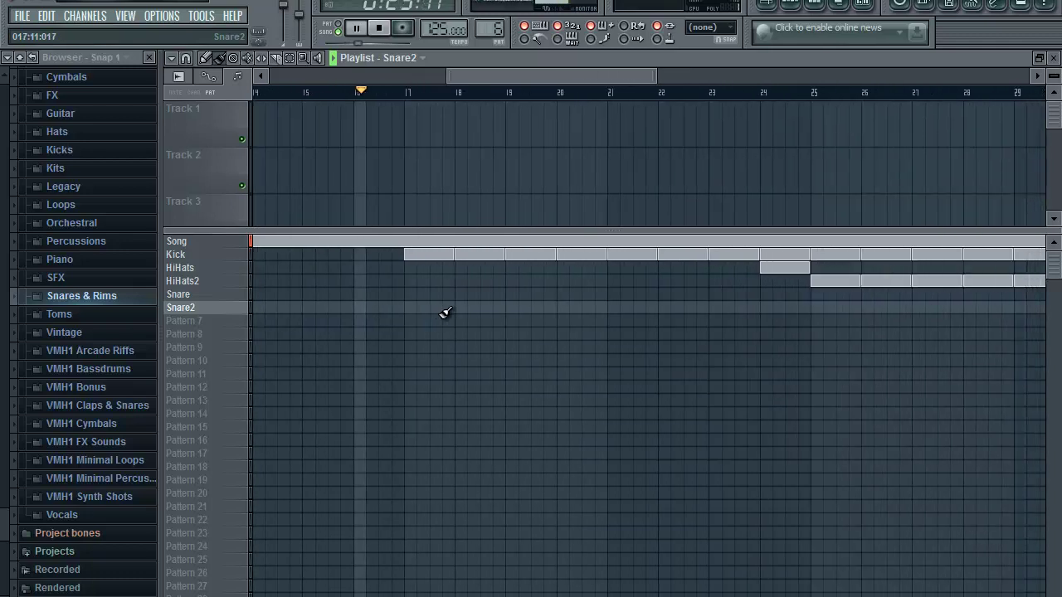
{"action": "scroll", "coordinate": [446, 312], "scroll_direction": "down", "scroll_amount": 2}
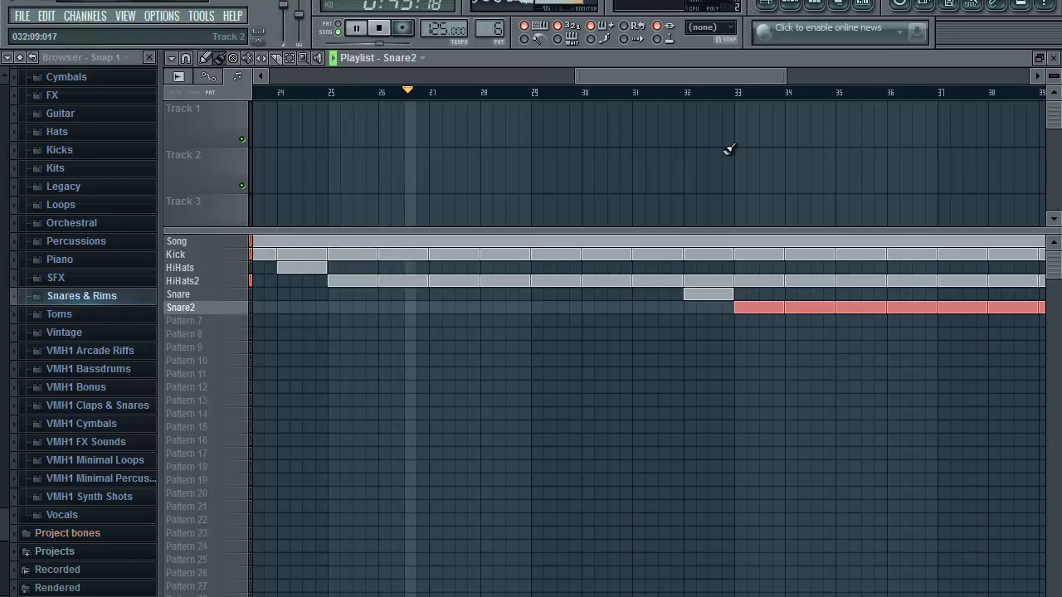
- Turn down the HiHat channel's volume and set the Snare channel's volume to about 68% while the song plays
{"action": "left_click", "coordinate": [1054, 58]}
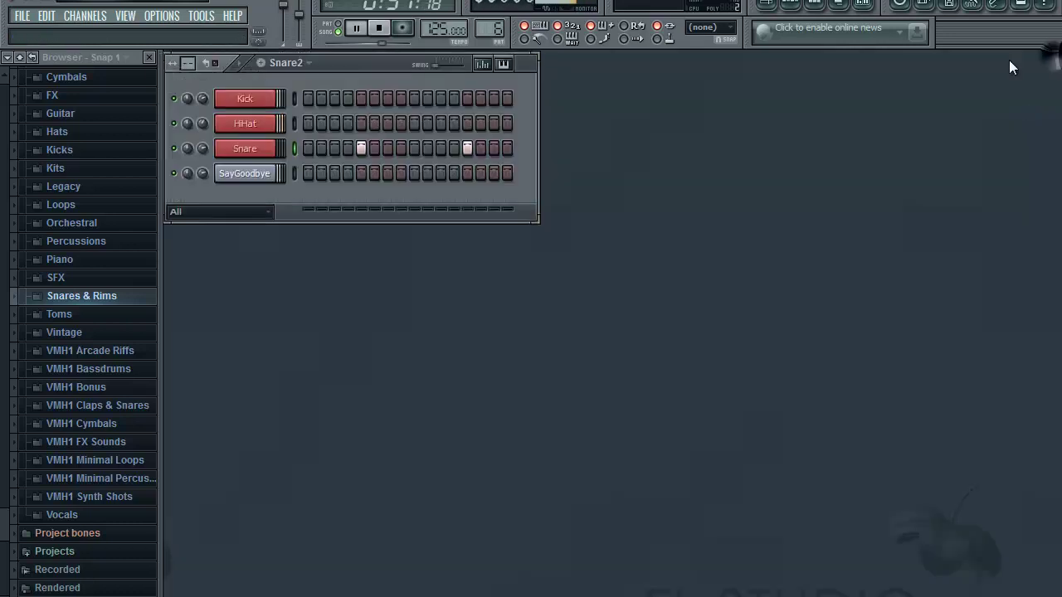
{"action": "left_click_drag", "start_coordinate": [202, 123], "coordinate": [201, 137]}
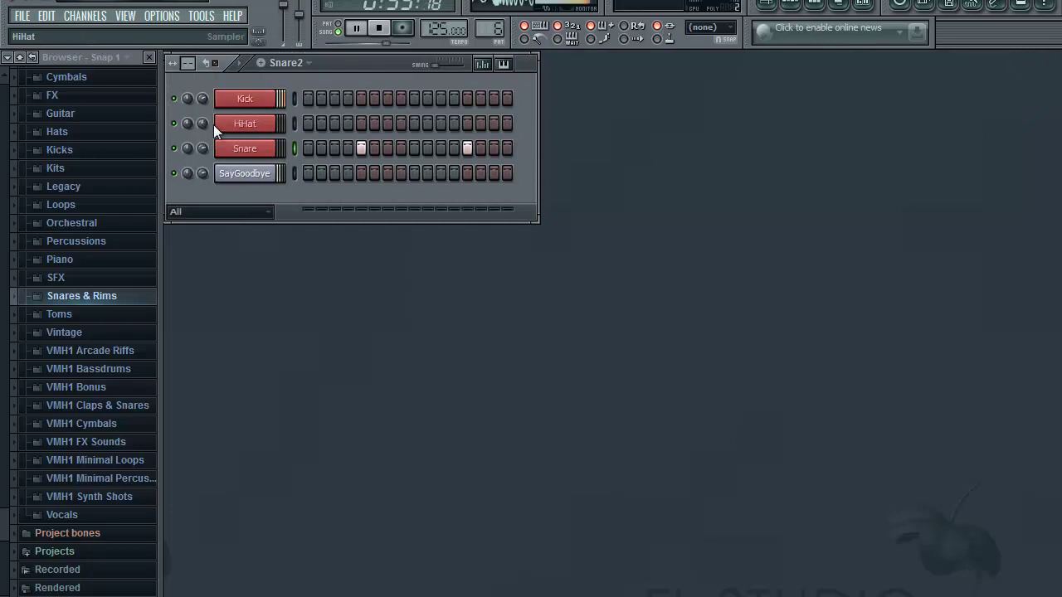
{"action": "left_click", "coordinate": [750, 5]}
{"action": "left_click_drag", "start_coordinate": [635, 73], "coordinate": [738, 69]}
{"action": "left_click", "coordinate": [1053, 58]}
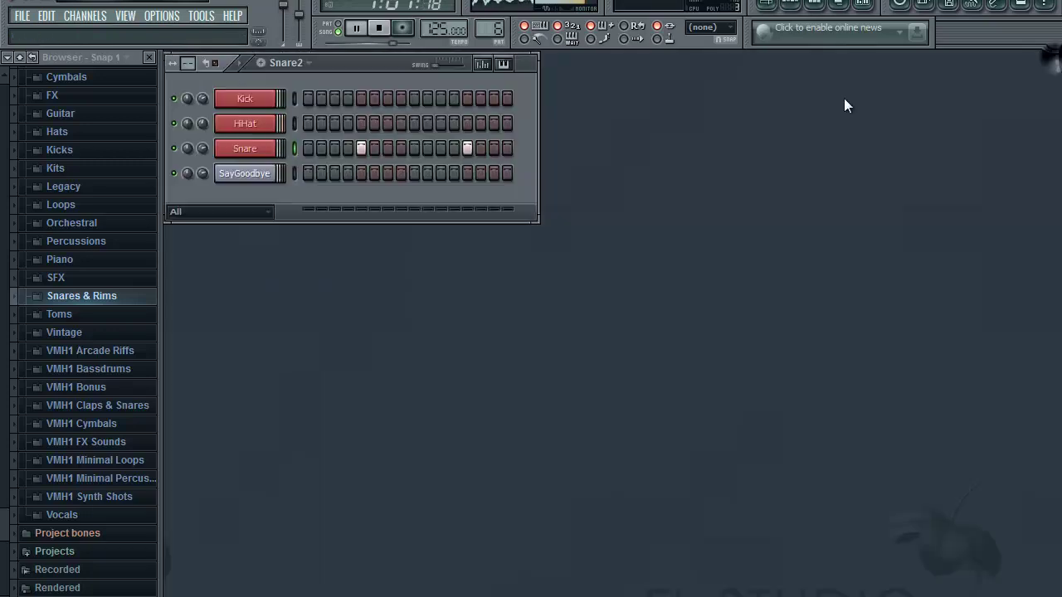
{"action": "left_click_drag", "start_coordinate": [202, 149], "coordinate": [203, 173]}
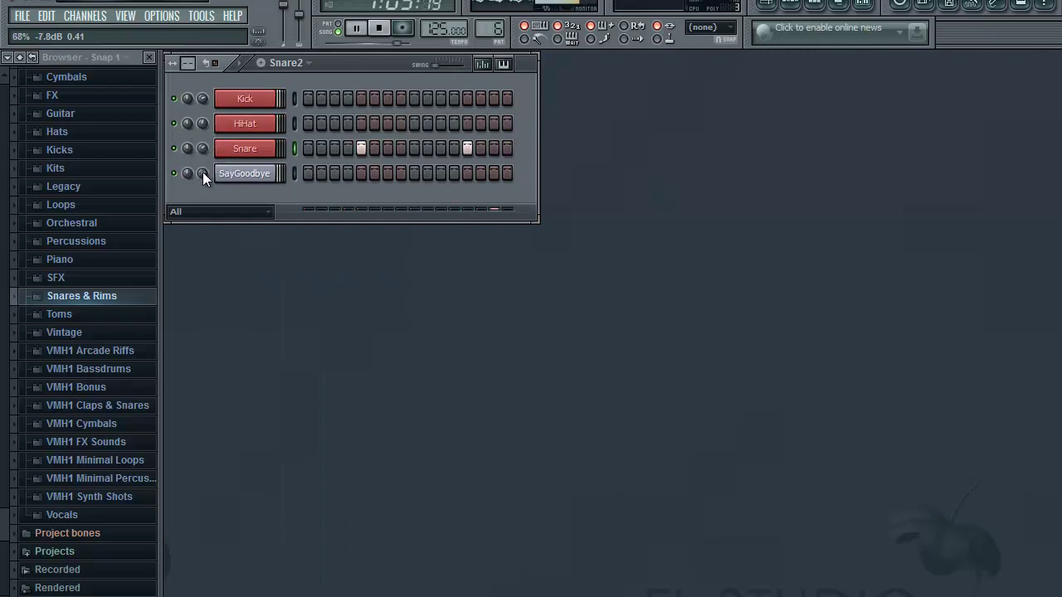
{"action": "left_click", "coordinate": [380, 29]}
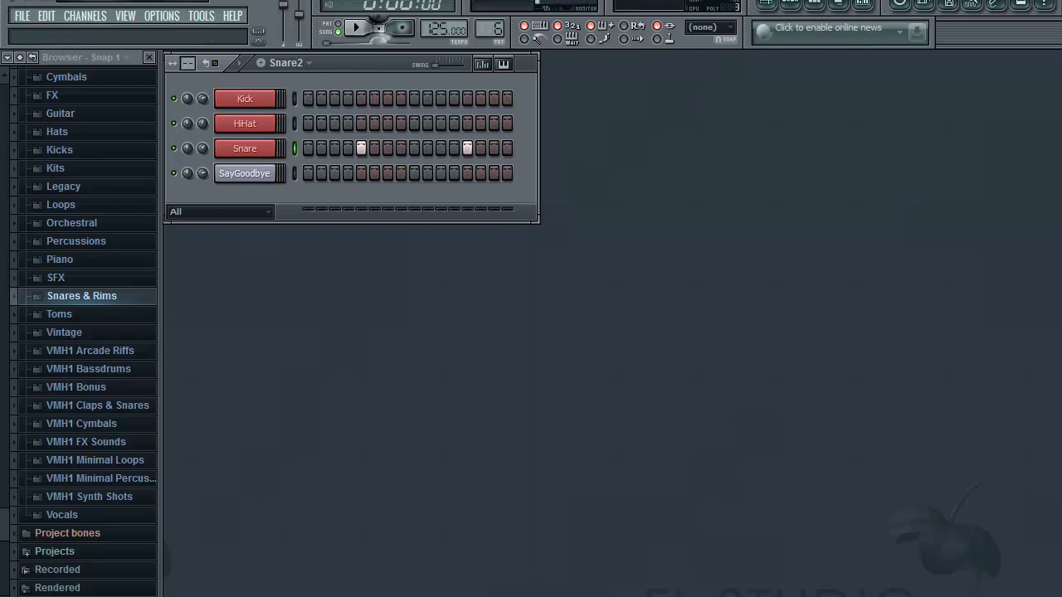
- Show the playlist's drum section and audition VMH1 Crash 09, 11 and 13 from the VMH1 Cymbals samples
{"action": "left_click", "coordinate": [780, 10]}
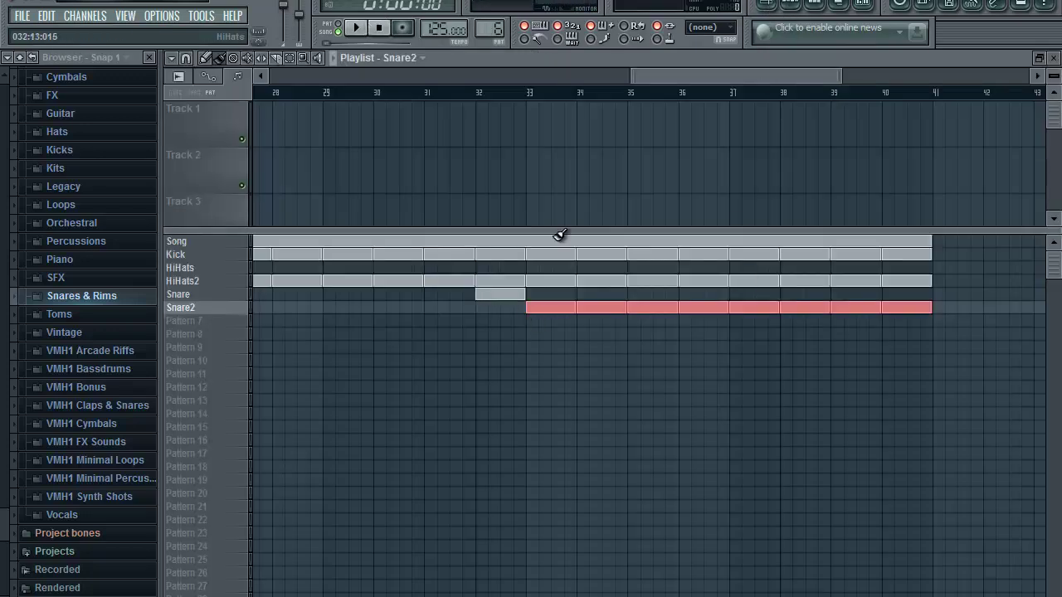
{"action": "left_click_drag", "start_coordinate": [634, 75], "coordinate": [483, 76]}
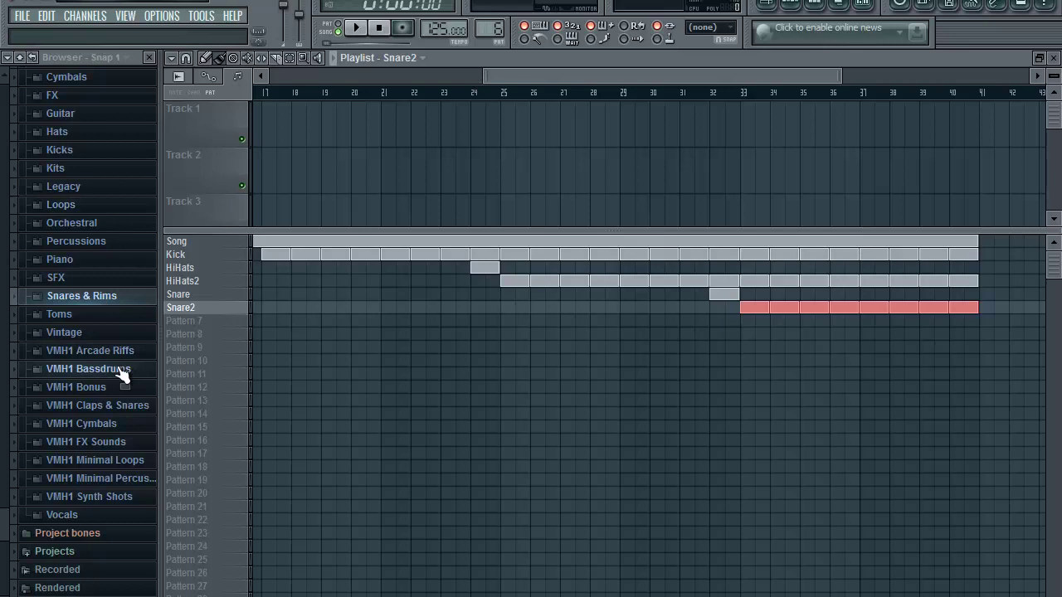
{"action": "mouse_move", "coordinate": [495, 81]}
{"action": "left_mouse_down"}
{"action": "mouse_move", "coordinate": [473, 79]}
{"action": "mouse_move", "coordinate": [500, 79]}
{"action": "left_mouse_up"}
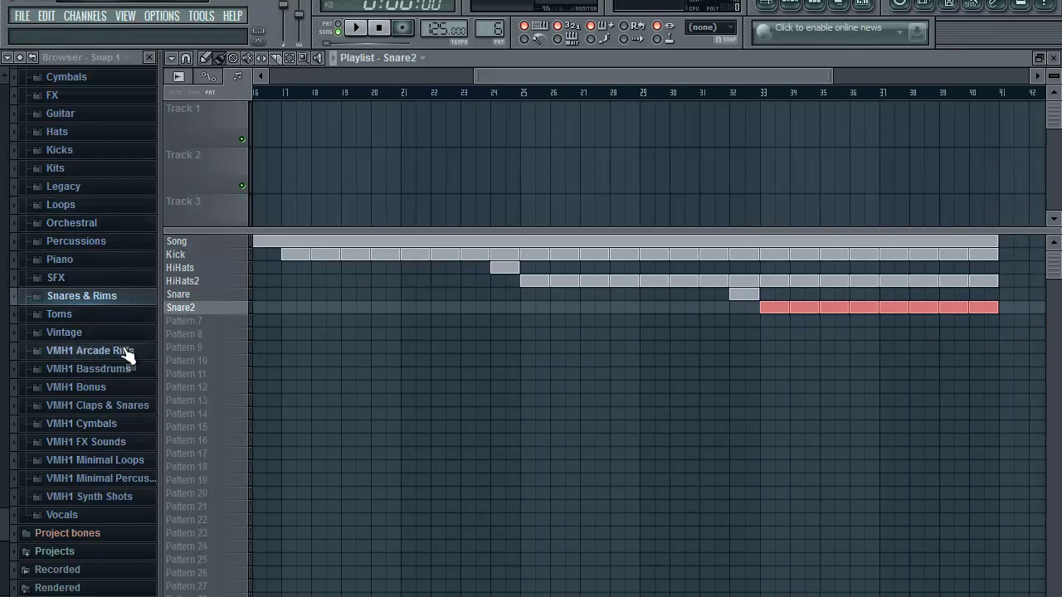
{"action": "left_click", "coordinate": [109, 424]}
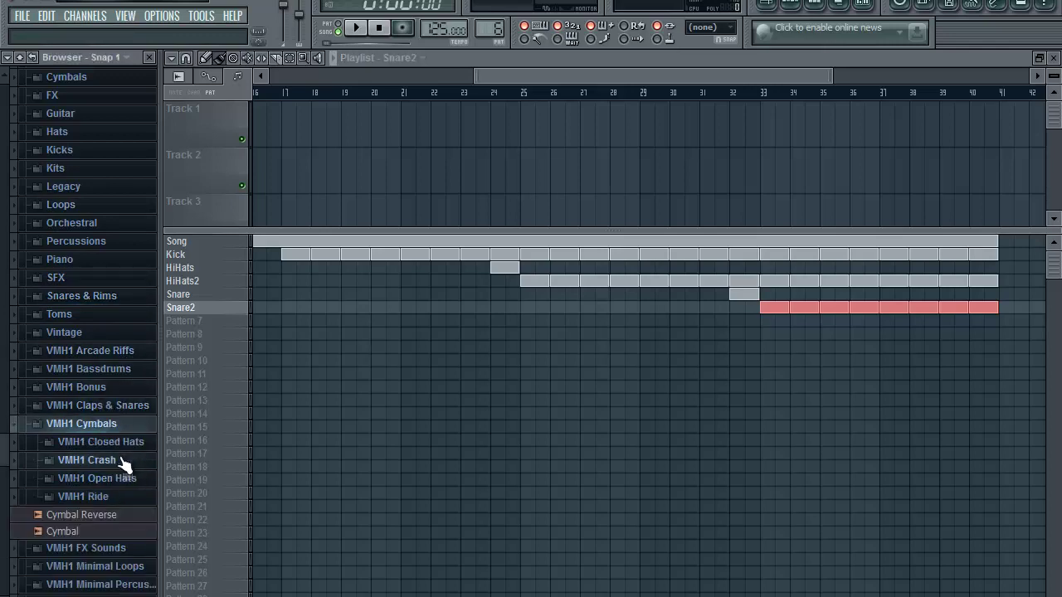
{"action": "left_click", "coordinate": [123, 461]}
{"action": "left_click_drag", "start_coordinate": [120, 507], "coordinate": [114, 521]}
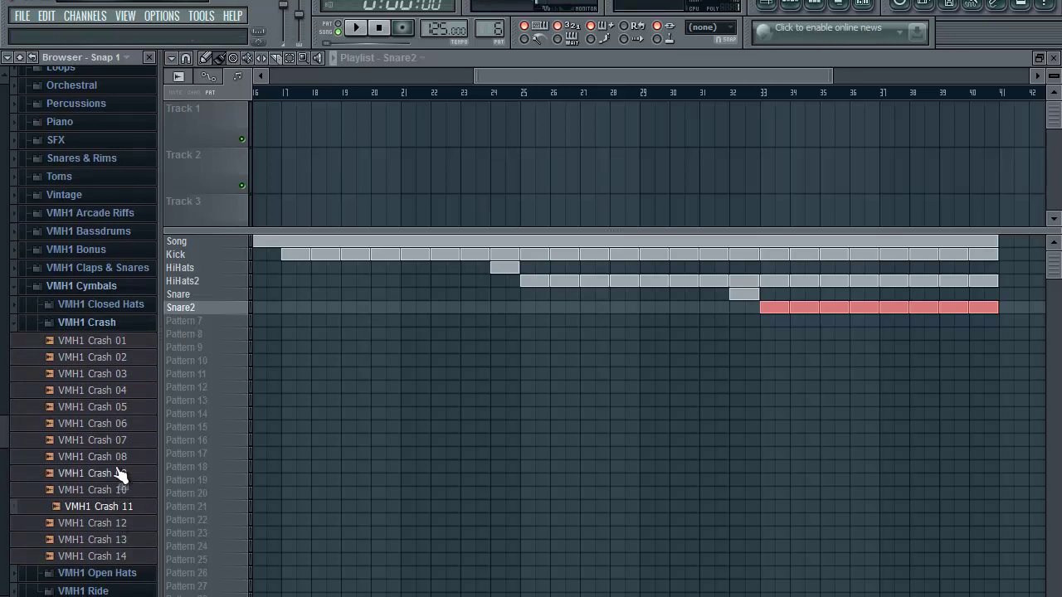
{"action": "left_click", "coordinate": [120, 473]}
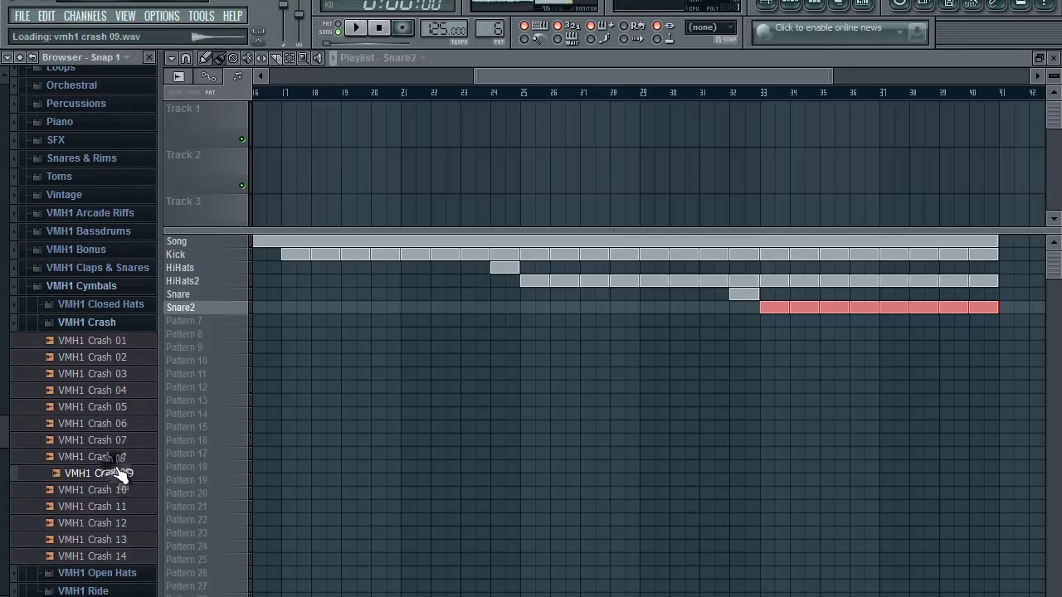
{"action": "left_click", "coordinate": [119, 507]}
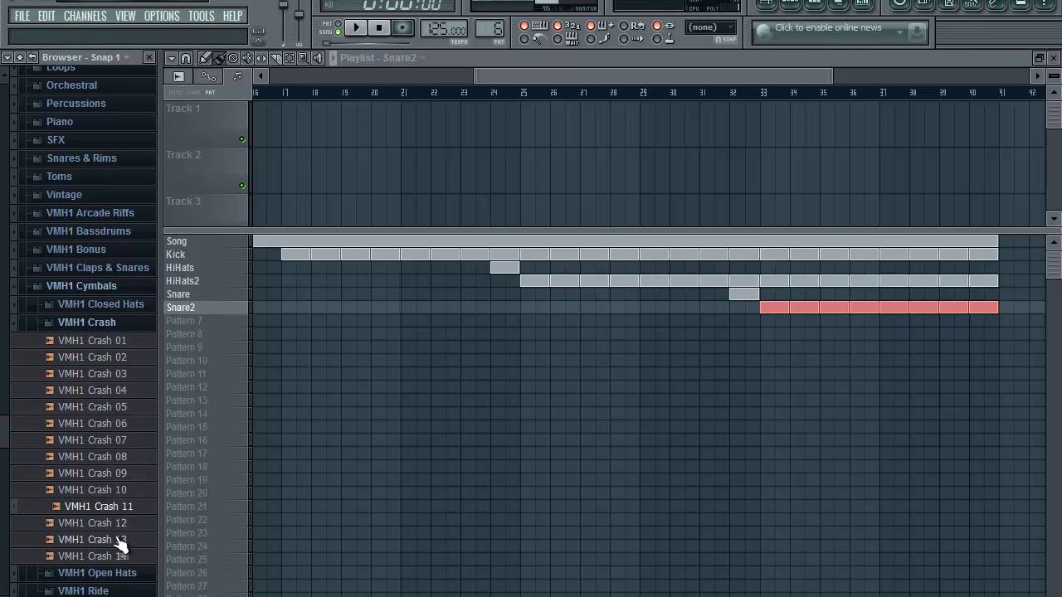
{"action": "left_click", "coordinate": [112, 539]}
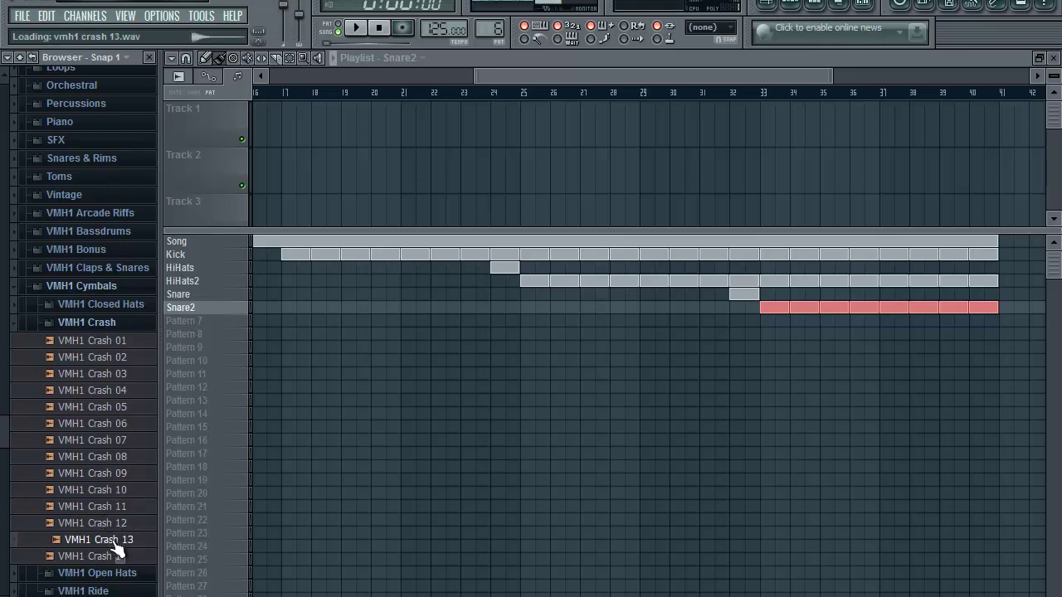
- Place VMH1 Crash 13 on Track 2 at bar 25 and copy the clip to bar 33
{"action": "left_click_drag", "start_coordinate": [105, 518], "coordinate": [539, 178]}
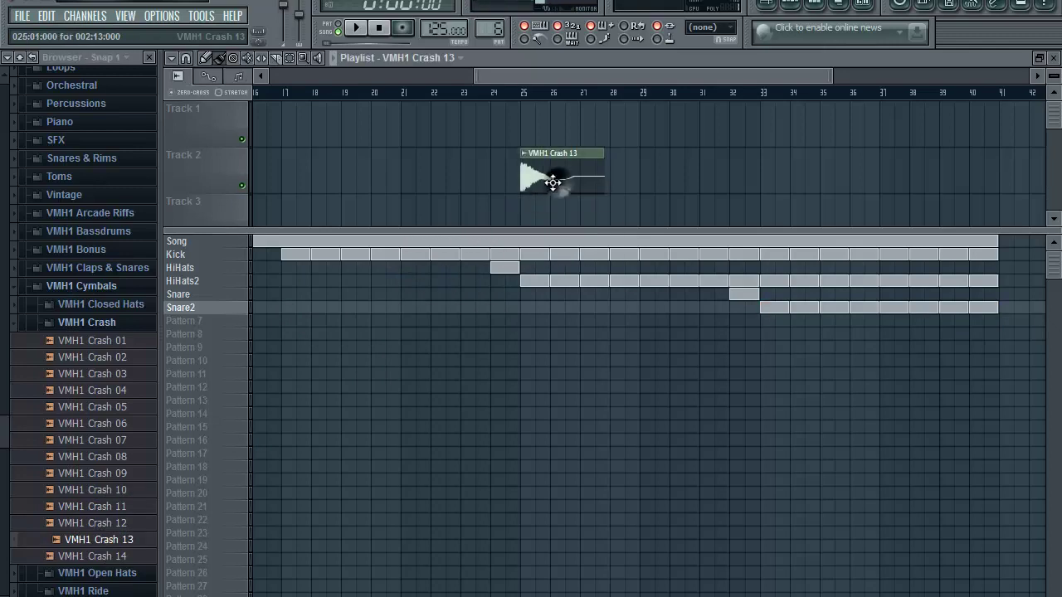
{"action": "left_click_drag", "start_coordinate": [522, 77], "coordinate": [497, 74]}
{"action": "mouse_move", "coordinate": [635, 168]}
{"action": "left_mouse_down"}
{"action": "mouse_move", "coordinate": [694, 173]}
{"action": "mouse_move", "coordinate": [636, 172]}
{"action": "left_mouse_up"}
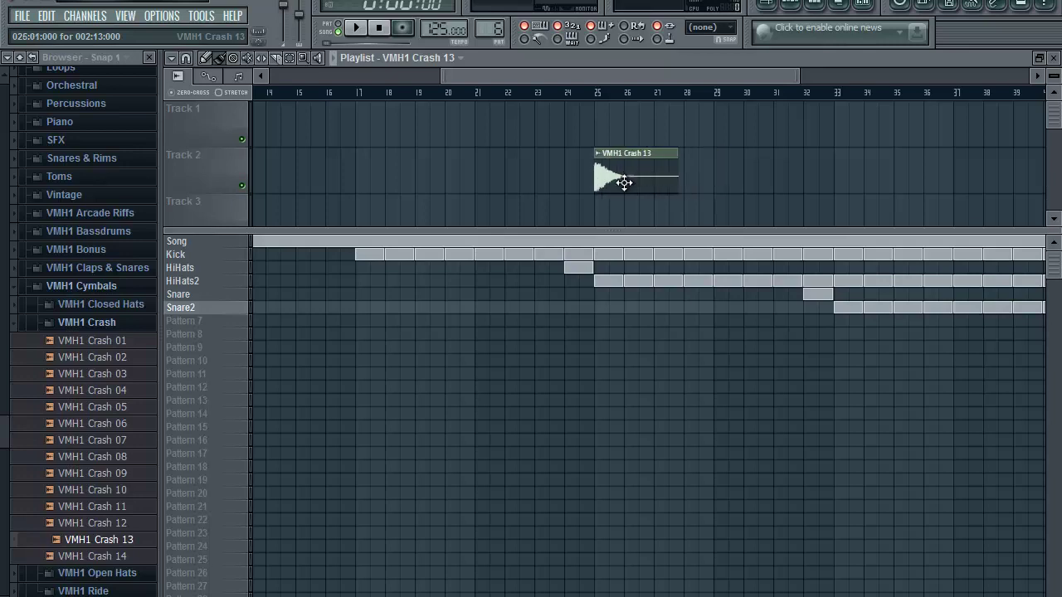
{"action": "left_click", "coordinate": [624, 182]}
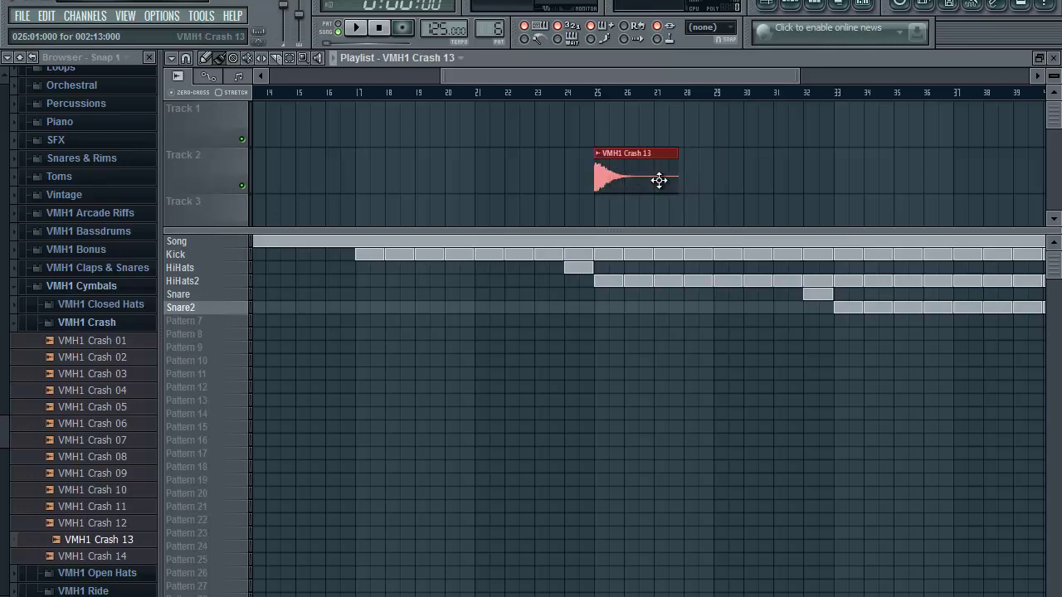
{"action": "left_click_drag", "start_coordinate": [628, 180], "coordinate": [864, 181]}
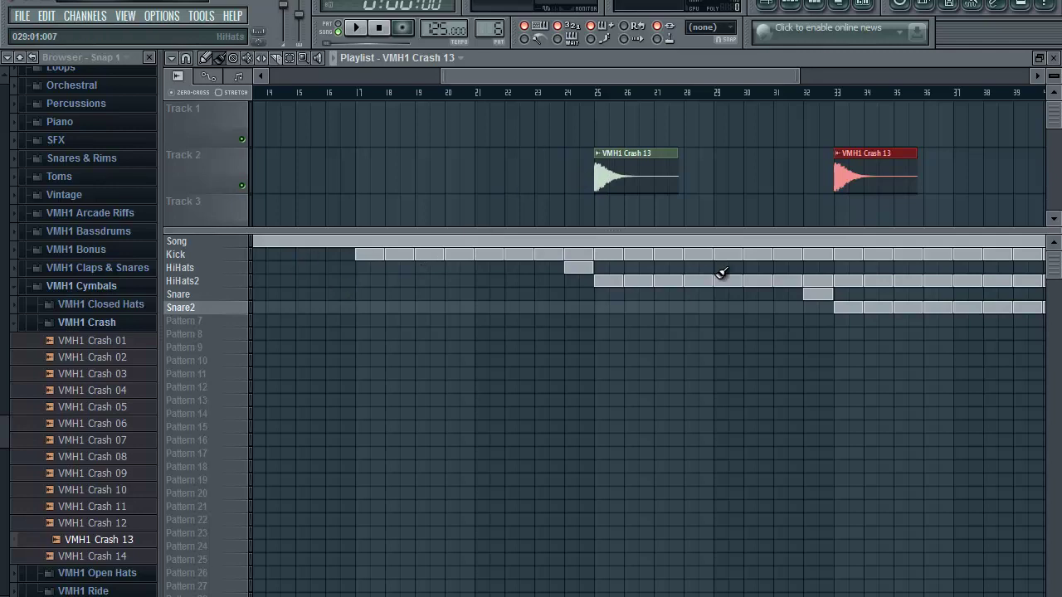
{"action": "scroll", "coordinate": [558, 74], "scroll_direction": "right", "scroll_amount": 1}
{"action": "mouse_move", "coordinate": [558, 75]}
{"action": "left_mouse_down"}
{"action": "mouse_move", "coordinate": [661, 75]}
{"action": "mouse_move", "coordinate": [645, 84]}
{"action": "mouse_move", "coordinate": [569, 77]}
{"action": "left_mouse_up"}
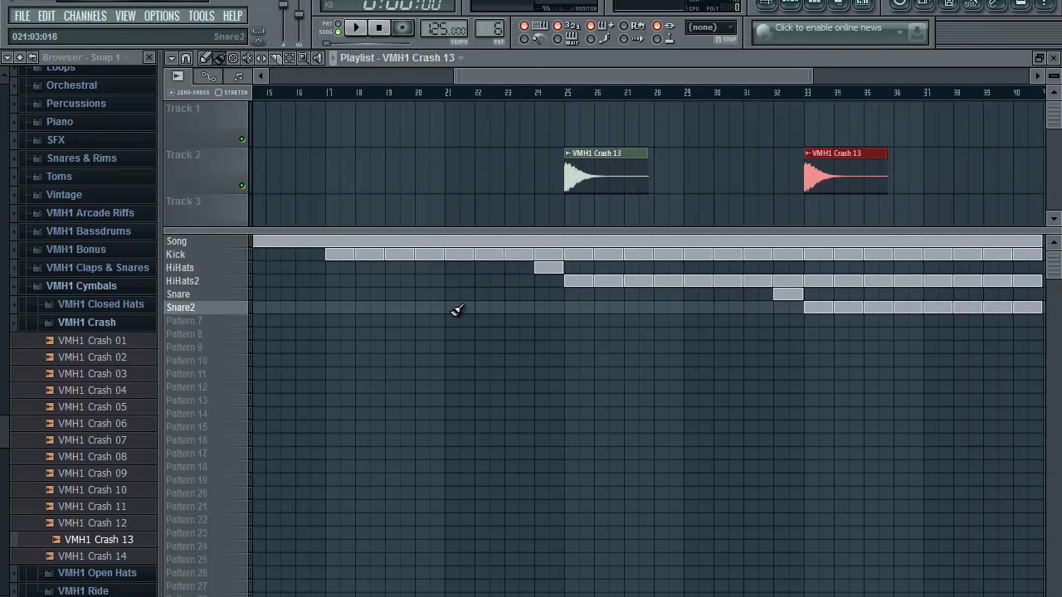
{"action": "left_click_drag", "start_coordinate": [664, 77], "coordinate": [699, 99]}
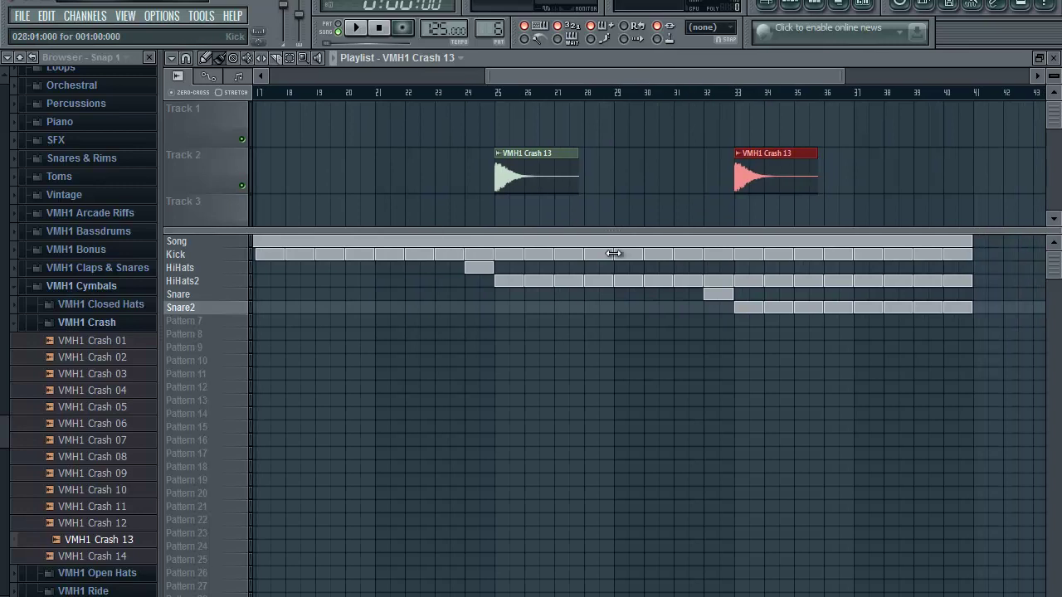
{"action": "left_click_drag", "start_coordinate": [598, 83], "coordinate": [639, 96]}
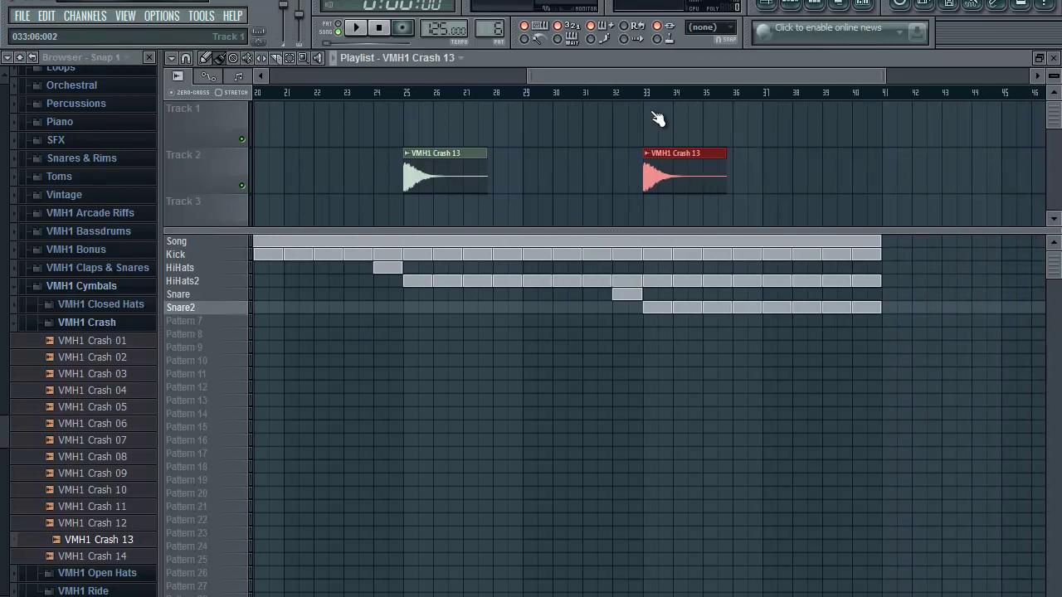
{"action": "left_click_drag", "start_coordinate": [656, 75], "coordinate": [569, 104]}
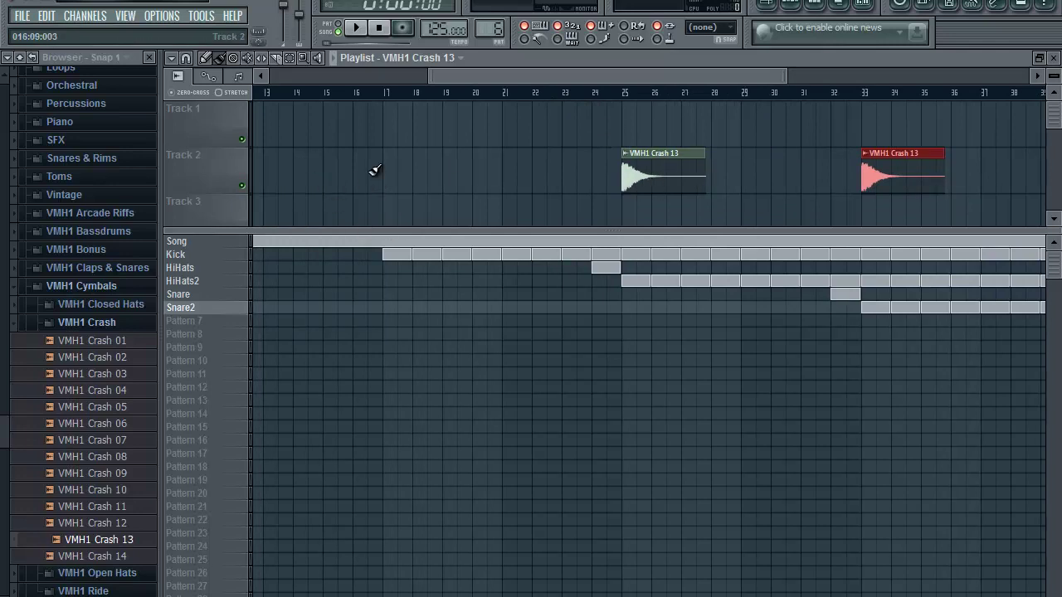
- Hide the playlist and switch the channel display to the Unsorted group and back to Audio clips
{"action": "left_click", "coordinate": [687, 156]}
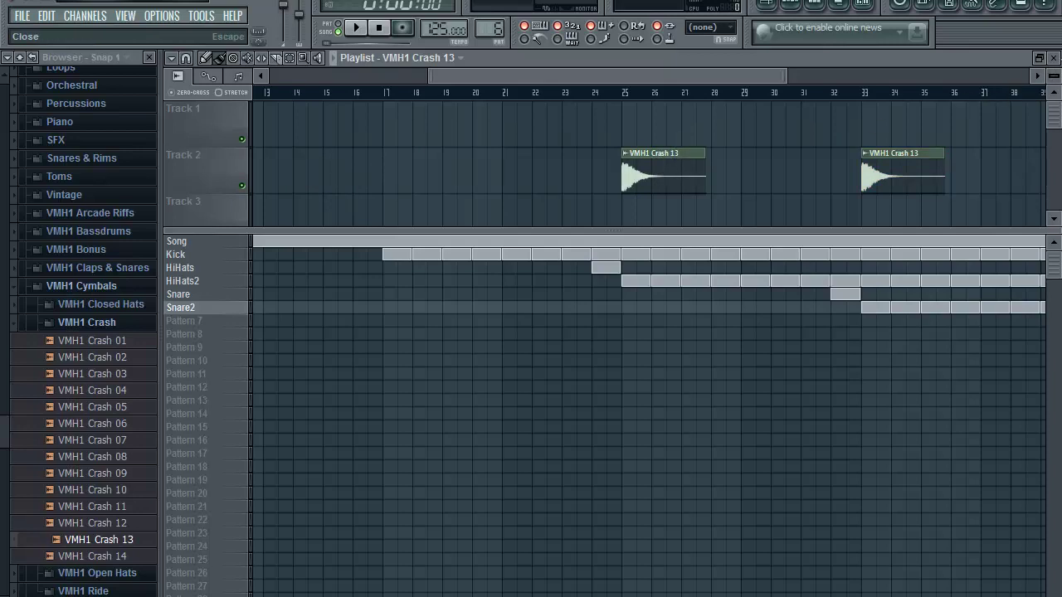
{"action": "left_click", "coordinate": [1055, 59]}
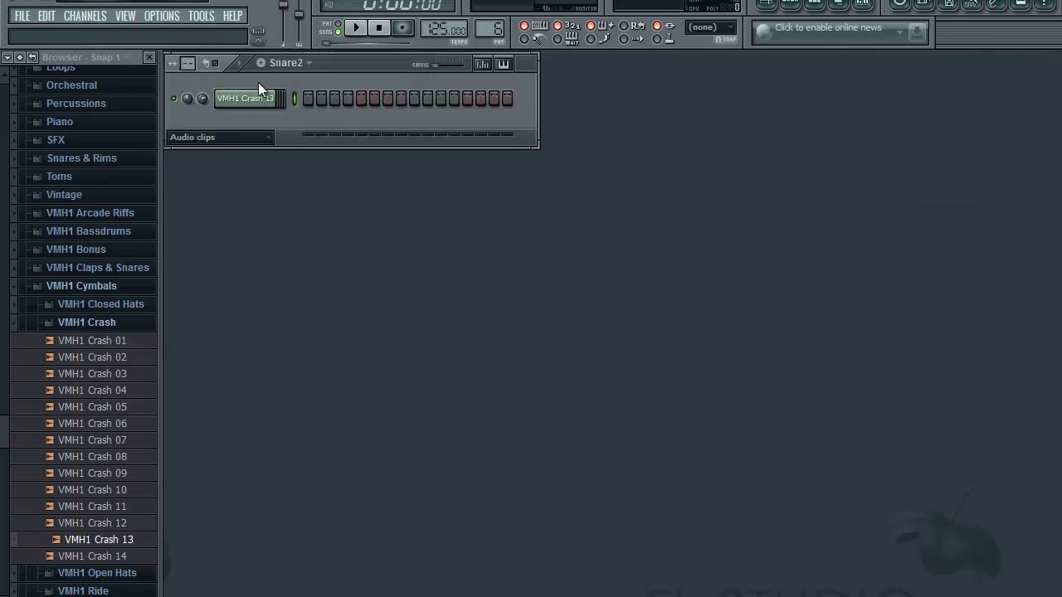
{"action": "left_click", "coordinate": [242, 139]}
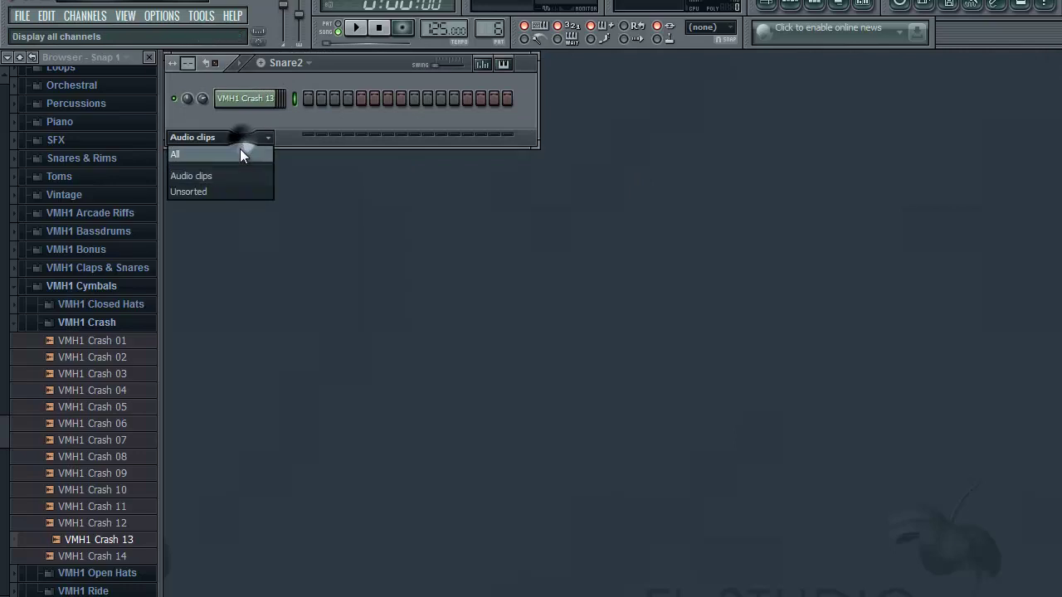
{"action": "left_click", "coordinate": [231, 192]}
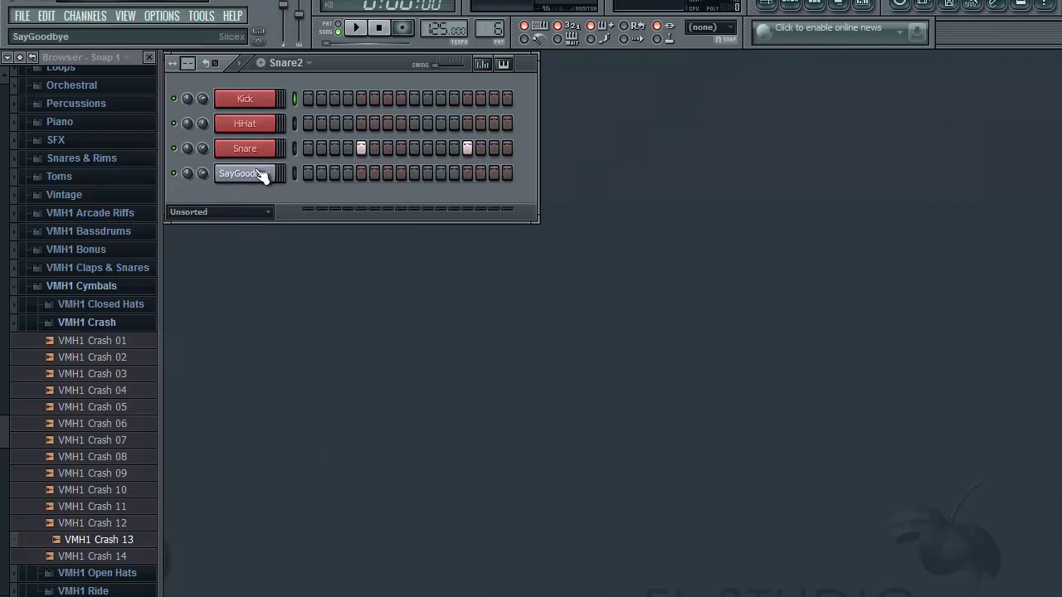
{"action": "left_click", "coordinate": [253, 212]}
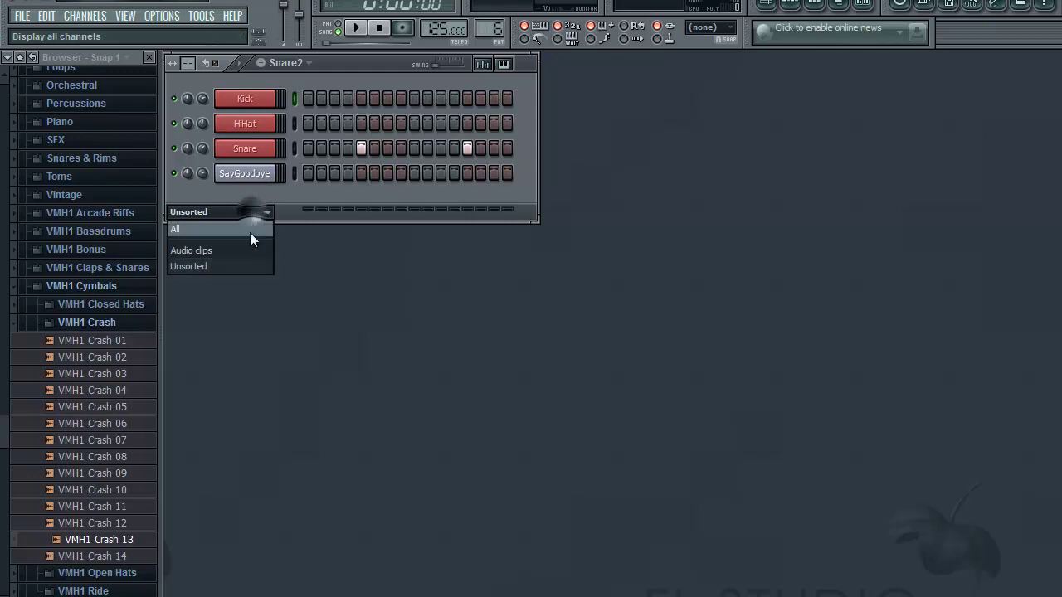
{"action": "left_click", "coordinate": [246, 250]}
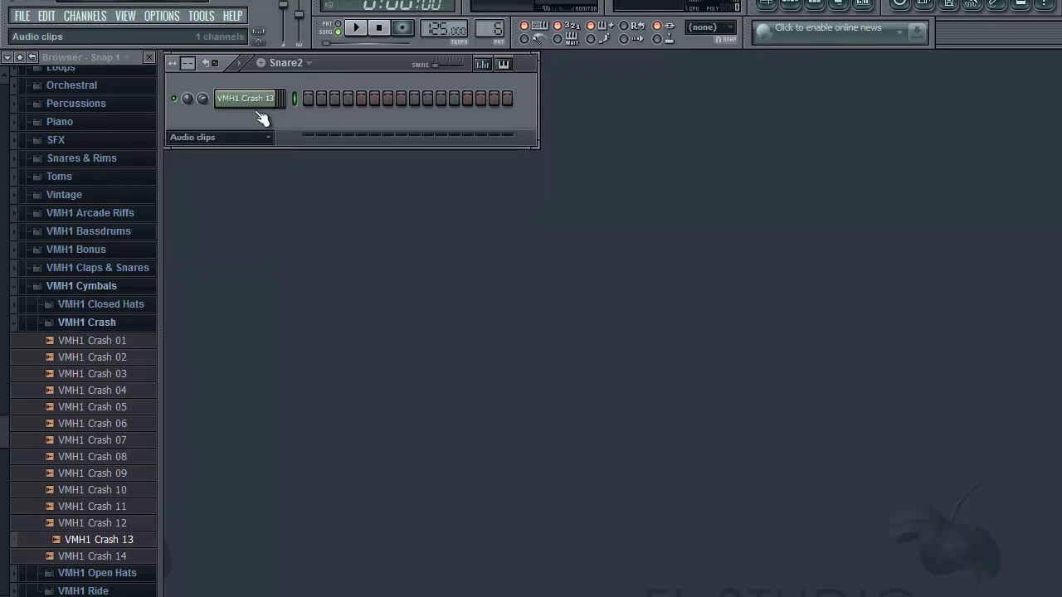
- Turn down the VMH1 Crash 13 channel's volume and briefly view its channel settings
{"action": "left_click_drag", "start_coordinate": [202, 99], "coordinate": [210, 220]}
{"action": "left_click", "coordinate": [265, 101]}
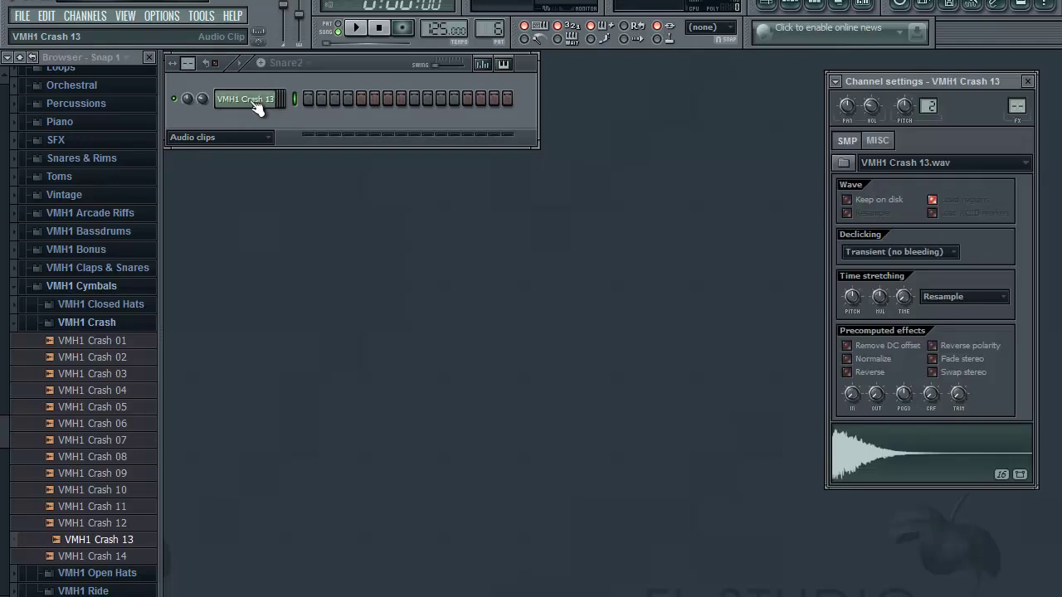
{"action": "left_click", "coordinate": [266, 101]}
- Clone the VMH1 Crash 13 channel and open the clone's channel settings
{"action": "right_click", "coordinate": [247, 99]}
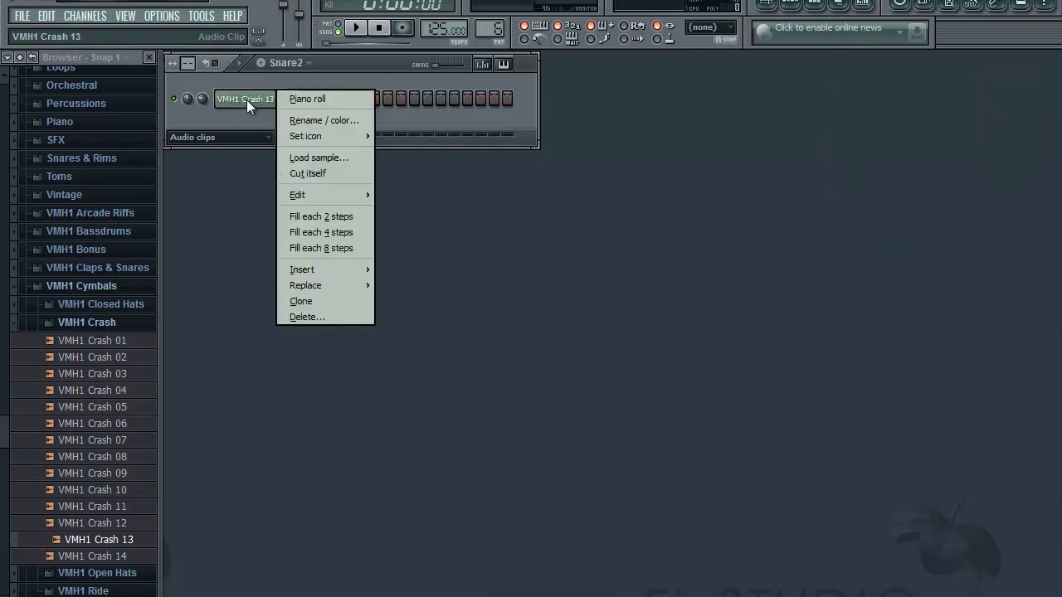
{"action": "left_click", "coordinate": [331, 300]}
{"action": "left_click", "coordinate": [1028, 81]}
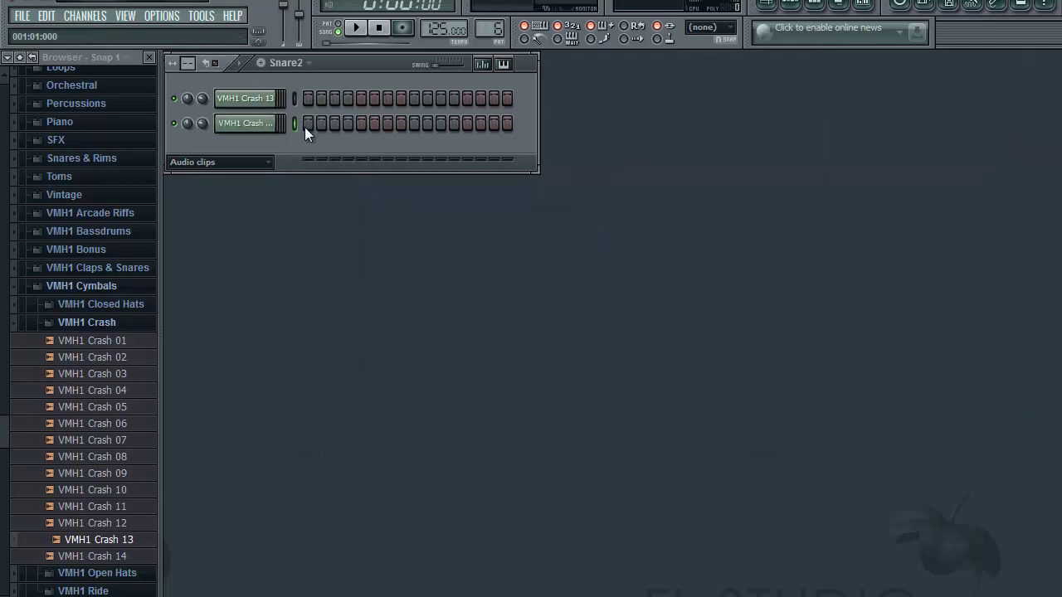
{"action": "left_click", "coordinate": [246, 124]}
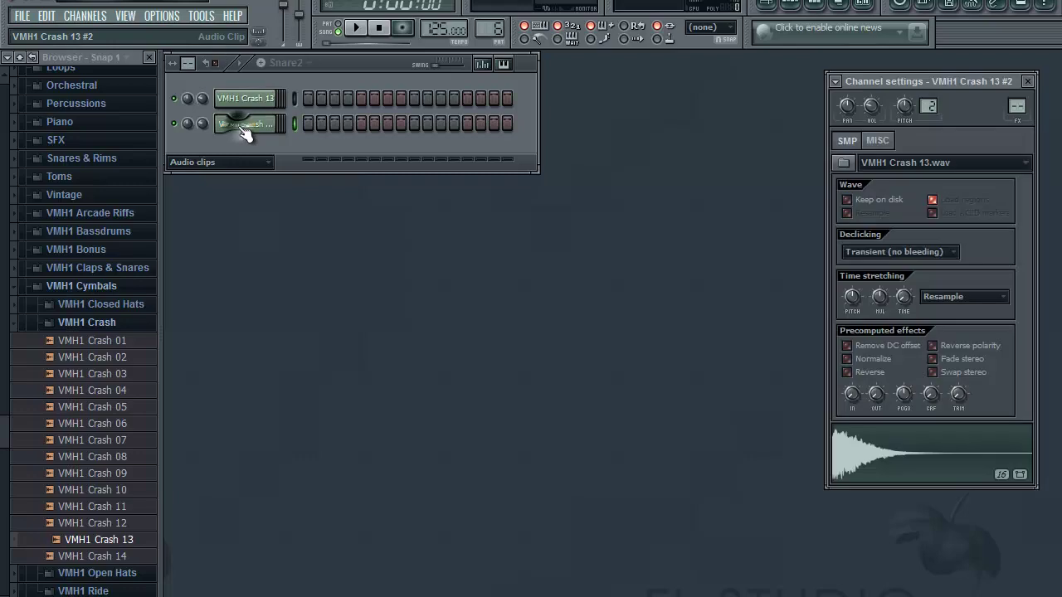
- Reverse the cloned VMH1 Crash 13 #2 sample and close its channel settings
{"action": "left_click", "coordinate": [847, 373]}
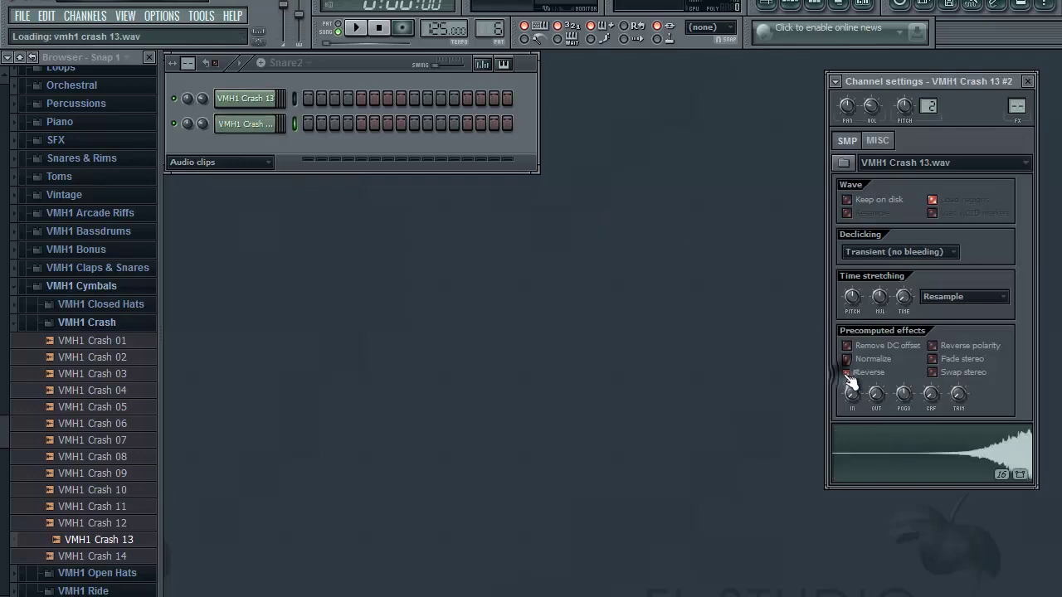
{"action": "left_click", "coordinate": [847, 372]}
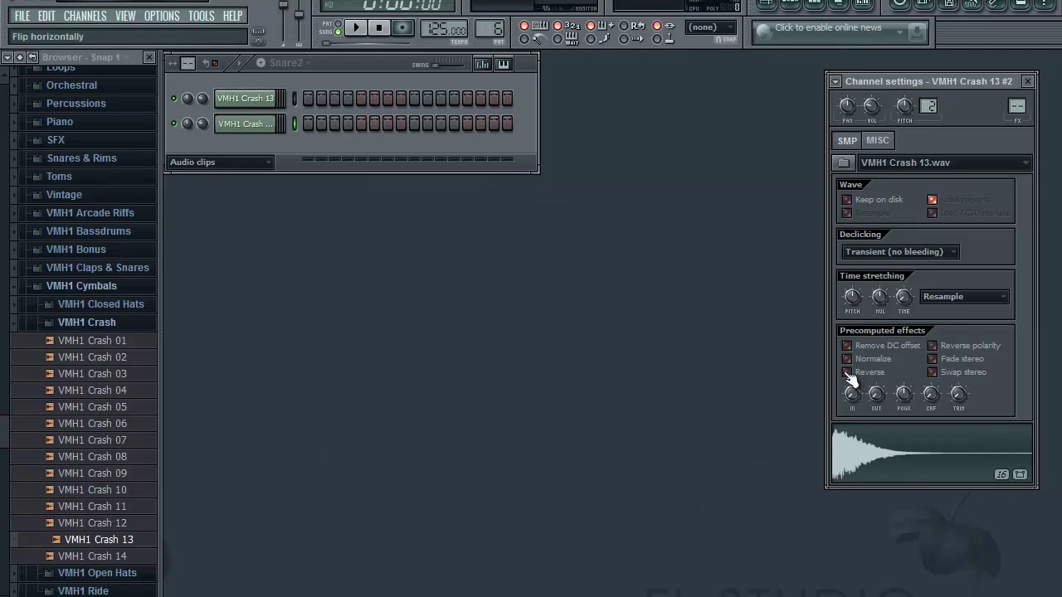
{"action": "left_click", "coordinate": [848, 373]}
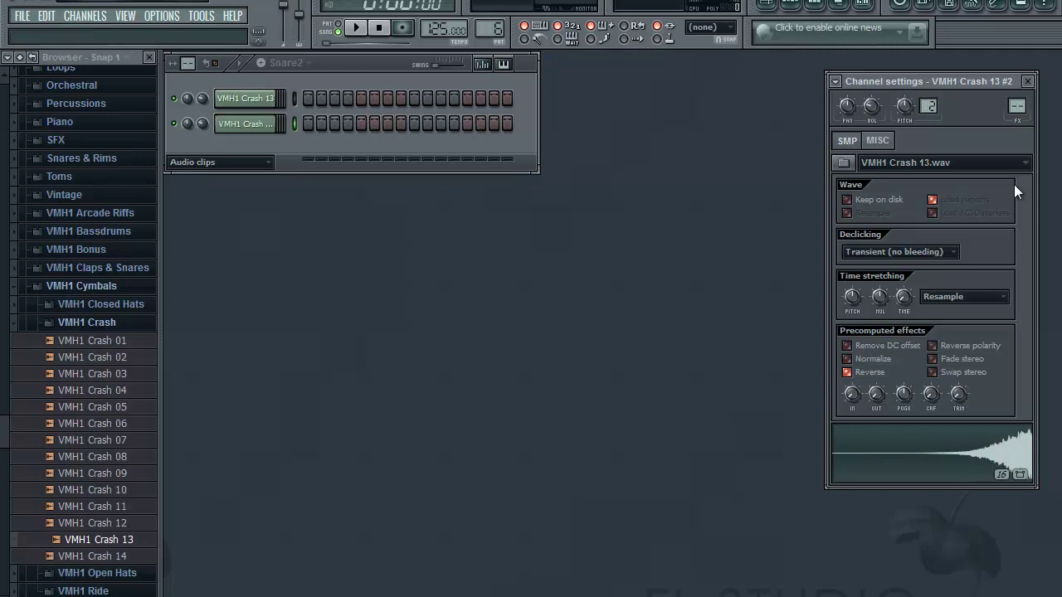
{"action": "left_click", "coordinate": [1029, 81]}
- Show the playlist and place a VMH1 Crash 13 #2 clip on Track 2 leading up to bar 17
{"action": "left_click", "coordinate": [775, 5]}
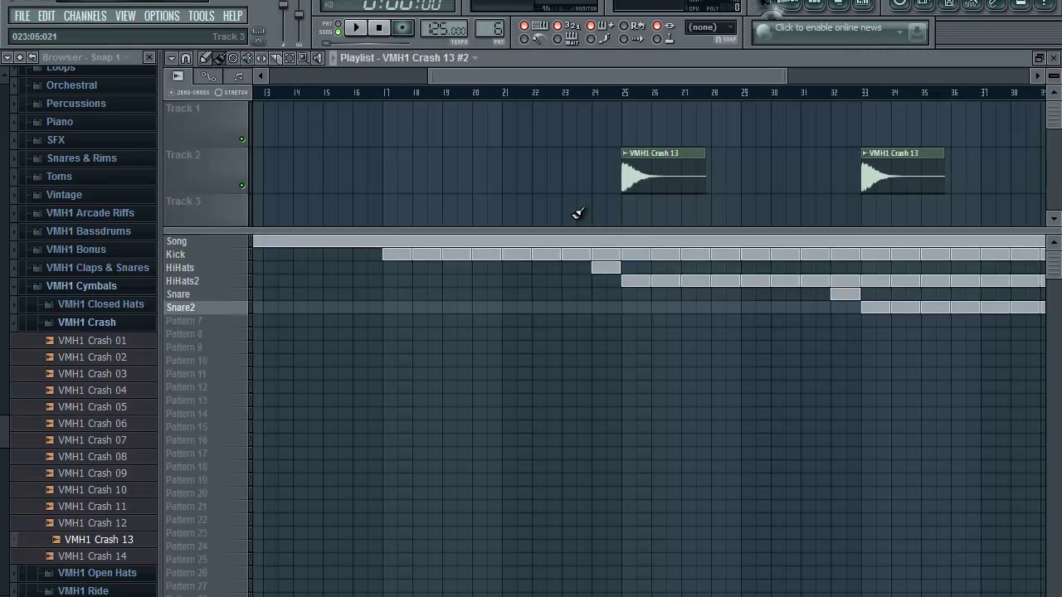
{"action": "left_click", "coordinate": [517, 201]}
{"action": "left_click_drag", "start_coordinate": [562, 210], "coordinate": [348, 174]}
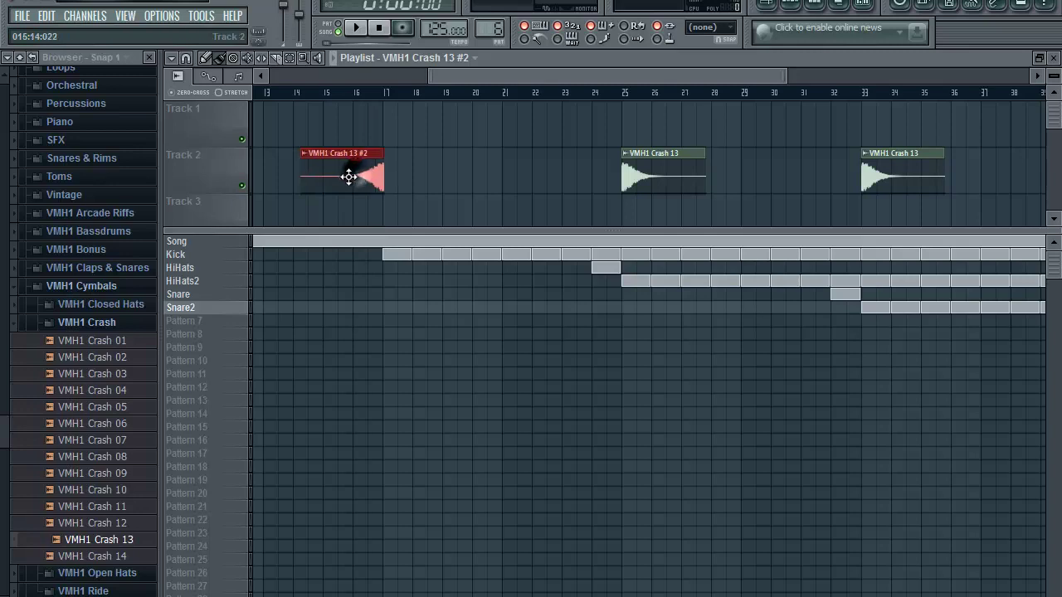
- Nudge the reversed crash clip slightly earlier so it ends exactly at bar 17, where the kick enters
{"action": "scroll", "coordinate": [373, 186], "scroll_direction": "up", "scroll_amount": 6}
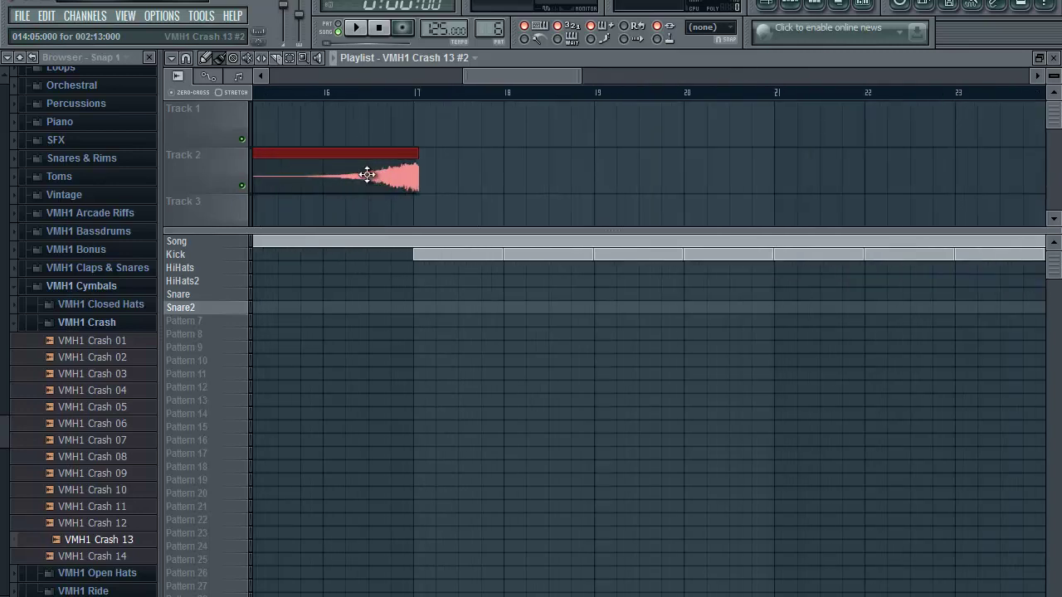
{"action": "scroll", "coordinate": [367, 175], "scroll_direction": "up", "scroll_amount": 2}
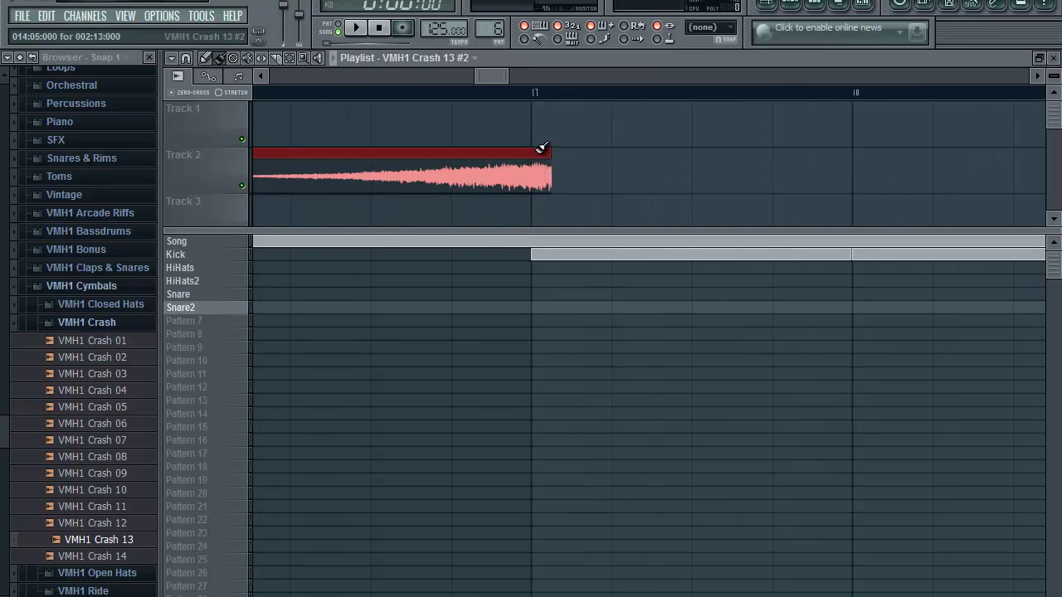
{"action": "left_click_drag", "start_coordinate": [531, 194], "coordinate": [519, 163]}
{"action": "left_click_drag", "start_coordinate": [514, 170], "coordinate": [492, 180]}
{"action": "scroll", "coordinate": [500, 194], "scroll_direction": "down", "scroll_amount": 1}
{"action": "scroll", "coordinate": [497, 188], "scroll_direction": "up", "scroll_amount": 1}
{"action": "scroll", "coordinate": [495, 183], "scroll_direction": "down", "scroll_amount": 3}
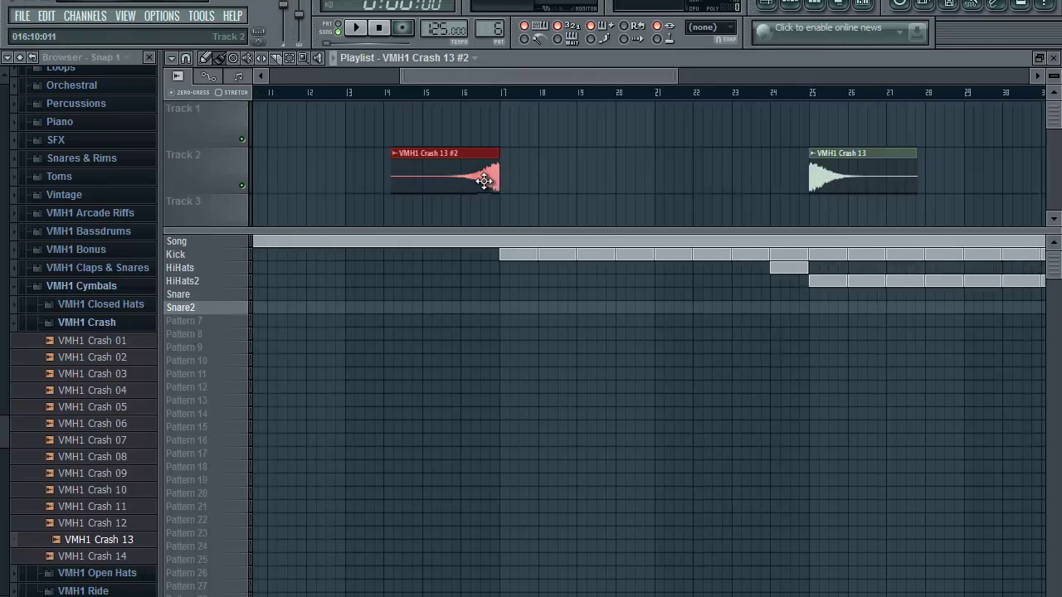
{"action": "left_click_drag", "start_coordinate": [526, 75], "coordinate": [492, 124]}
{"action": "scroll", "coordinate": [493, 125], "scroll_direction": "right", "scroll_amount": 2}
{"action": "mouse_move", "coordinate": [503, 170]}
{"action": "left_mouse_down"}
{"action": "mouse_move", "coordinate": [606, 127]}
{"action": "mouse_move", "coordinate": [651, 130]}
{"action": "left_mouse_up"}
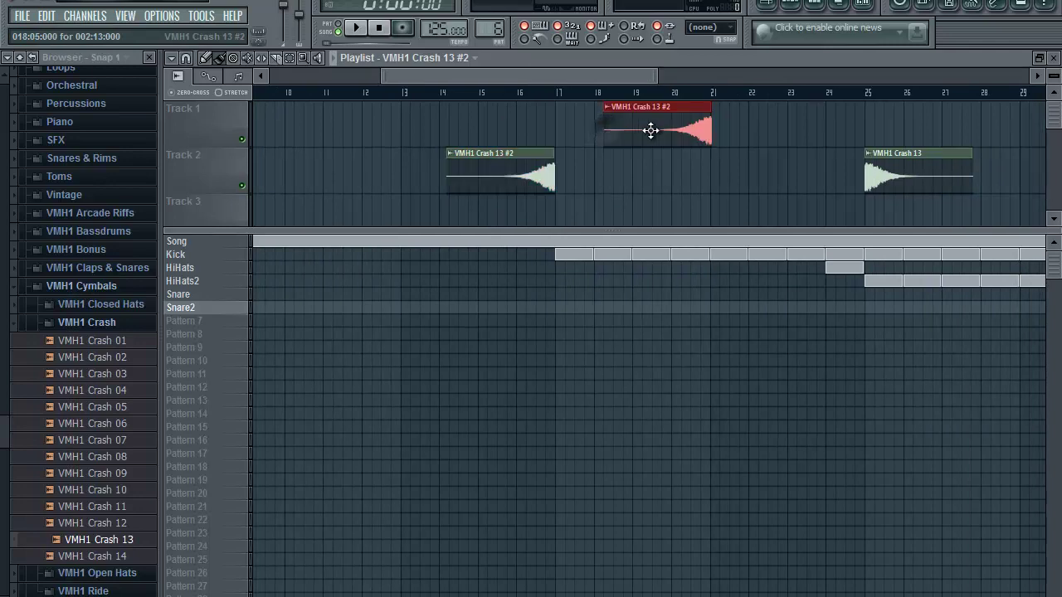
{"action": "right_click", "coordinate": [650, 130]}
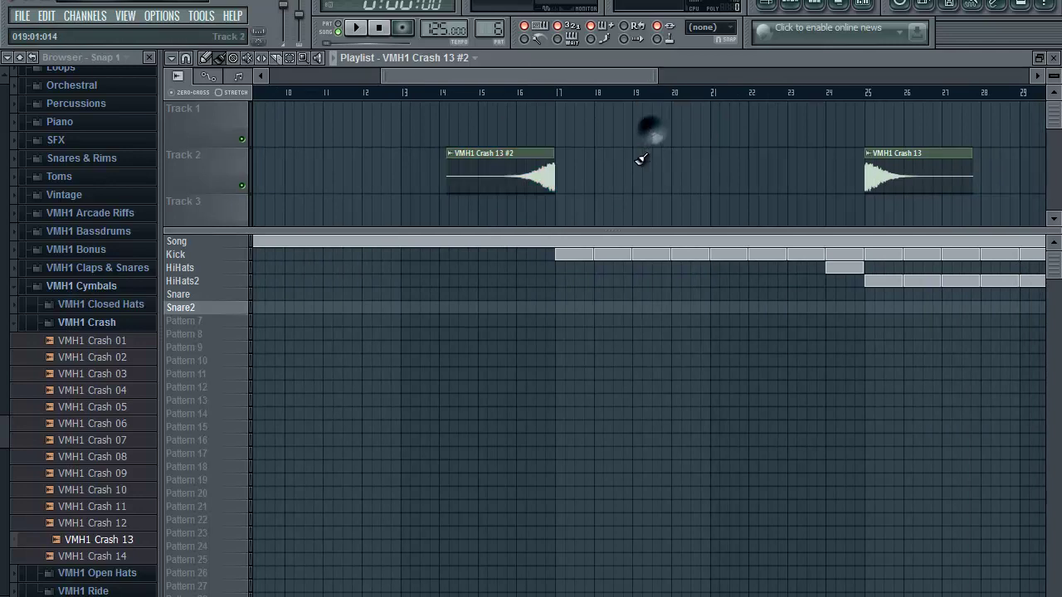
{"action": "left_click", "coordinate": [673, 167]}
{"action": "right_click", "coordinate": [672, 167]}
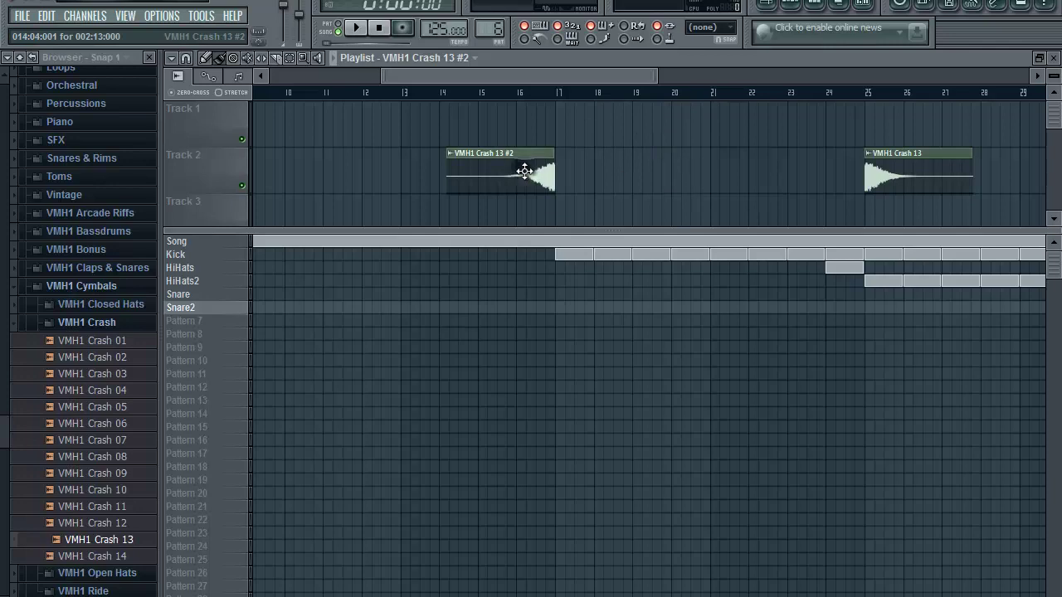
{"action": "left_click", "coordinate": [899, 180]}
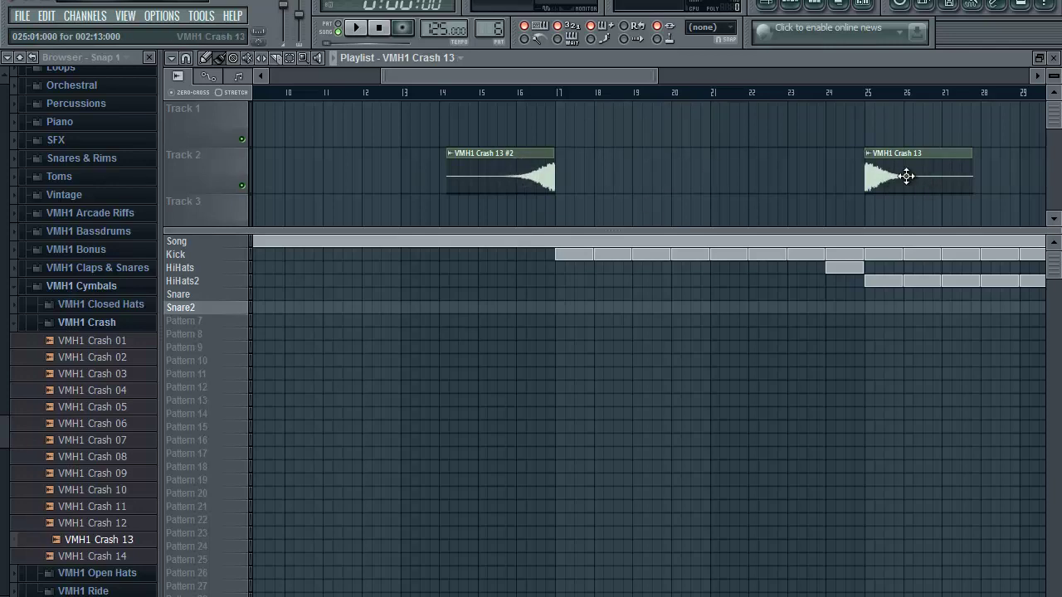
{"action": "left_click", "coordinate": [672, 171]}
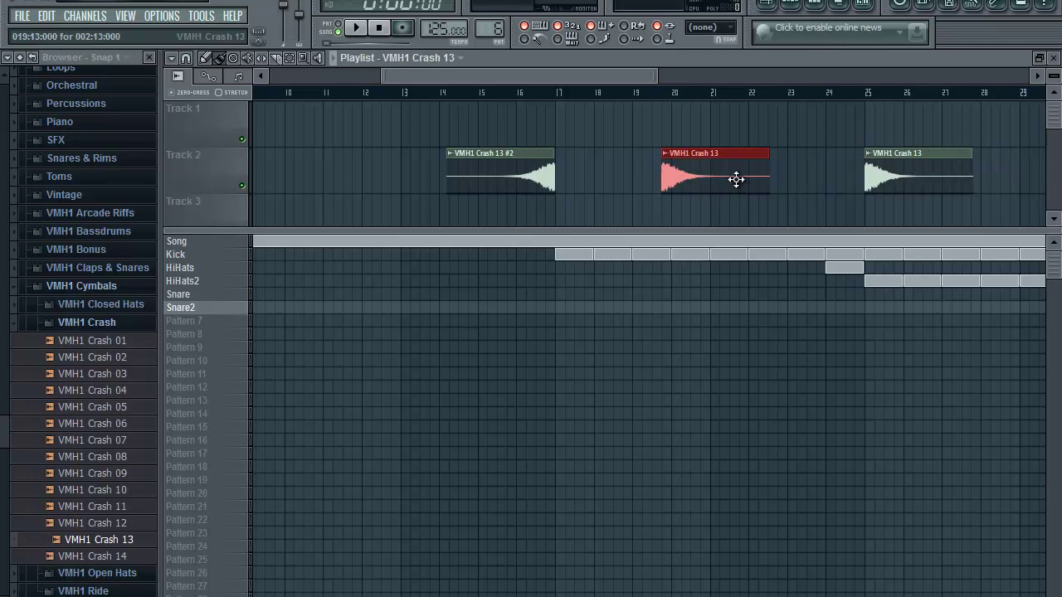
{"action": "right_click", "coordinate": [712, 168]}
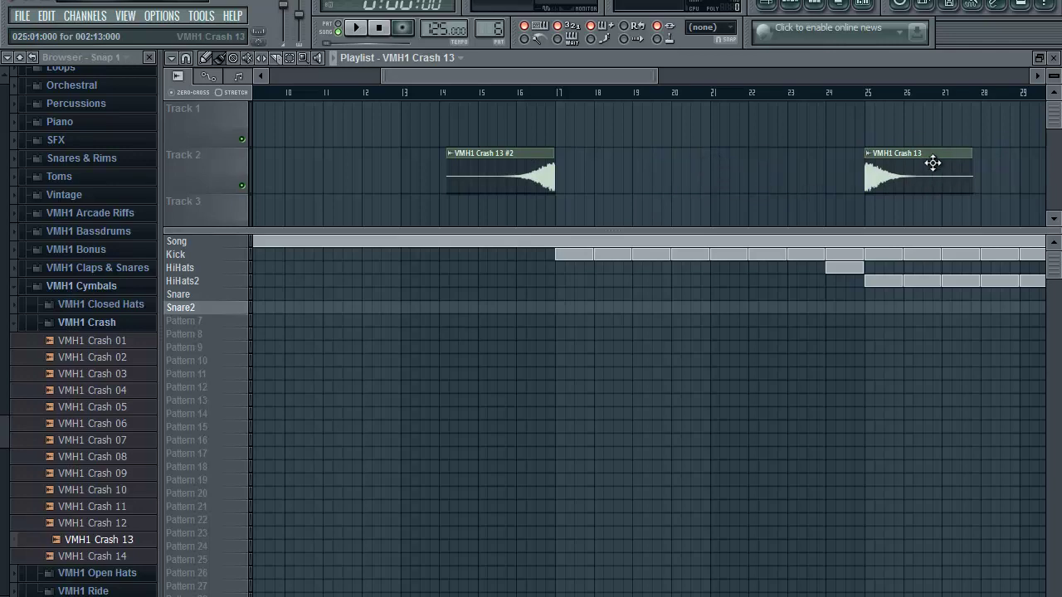
- Place another VMH1 Crash 13 #2 clip on Track 2 and align its end exactly to bar 33
{"action": "left_click", "coordinate": [522, 173]}
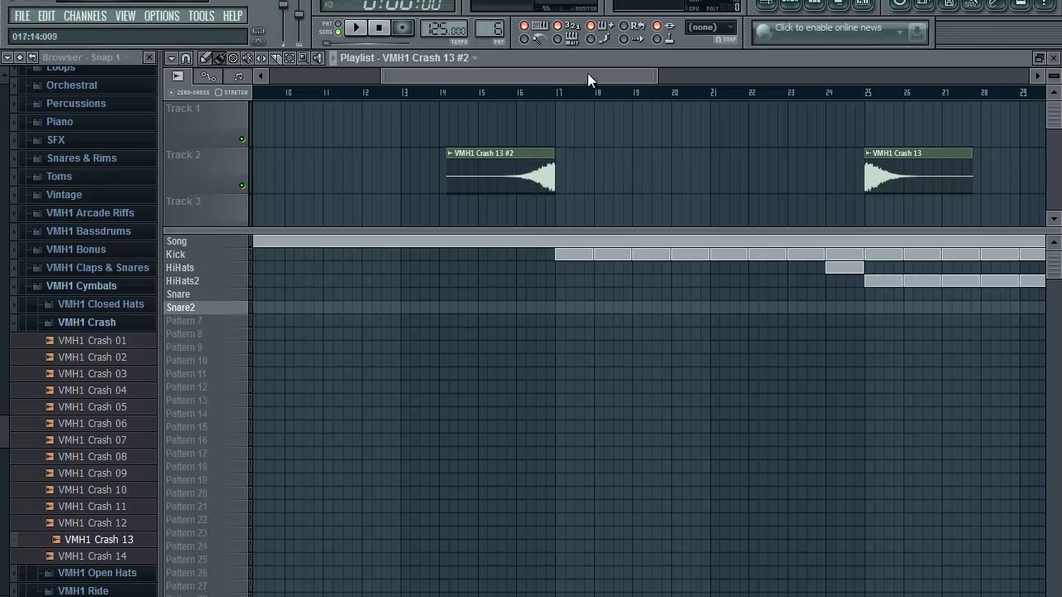
{"action": "left_click_drag", "start_coordinate": [614, 76], "coordinate": [793, 76]}
{"action": "left_click", "coordinate": [564, 171]}
{"action": "left_click_drag", "start_coordinate": [583, 170], "coordinate": [592, 171]}
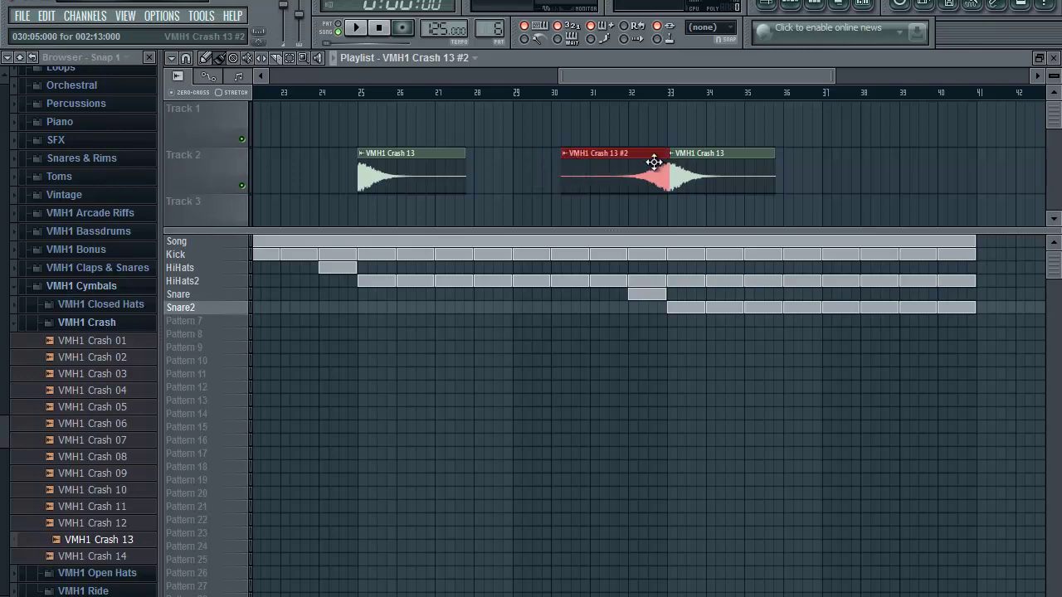
{"action": "scroll", "coordinate": [672, 174], "scroll_direction": "up", "scroll_amount": 3}
{"action": "scroll", "coordinate": [672, 177], "scroll_direction": "up", "scroll_amount": 3}
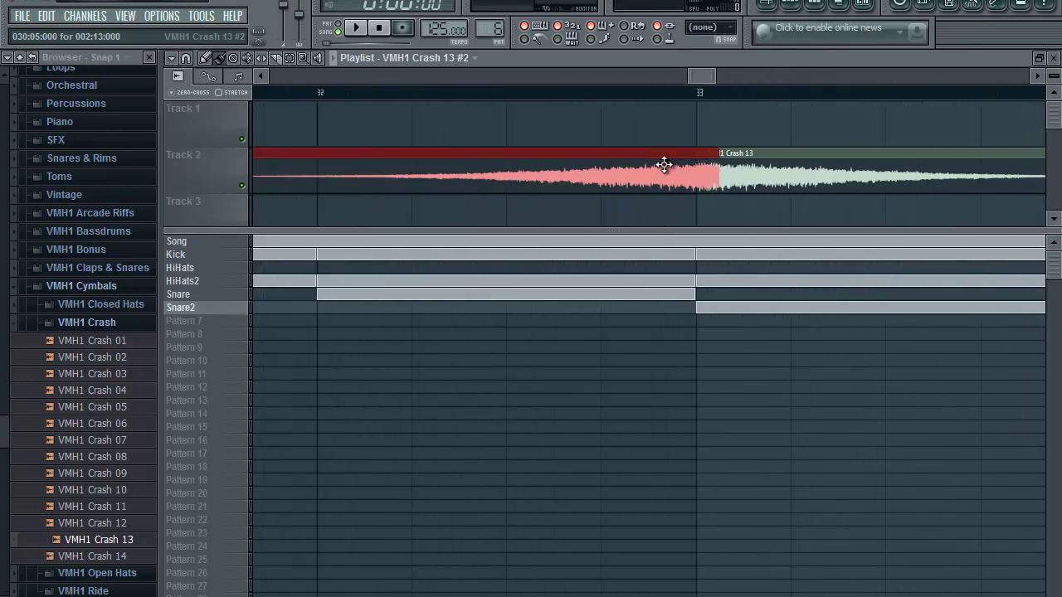
{"action": "left_click_drag", "start_coordinate": [650, 181], "coordinate": [628, 189]}
{"action": "scroll", "coordinate": [660, 187], "scroll_direction": "down", "scroll_amount": 6}
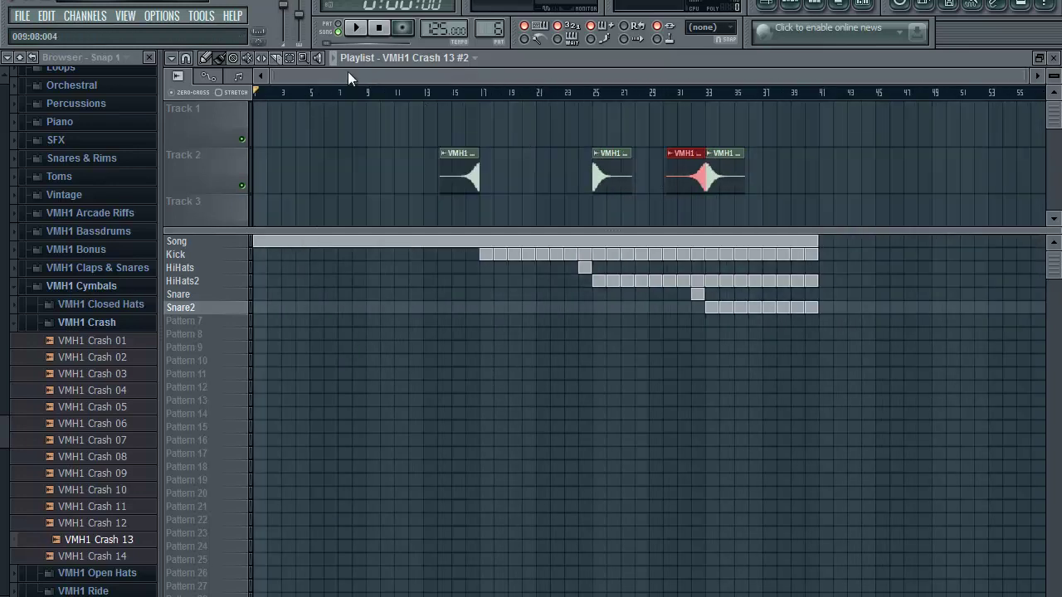
- Play the song from the start through all crash entries to check the arrangement, and stop playback
{"action": "left_click", "coordinate": [355, 27]}
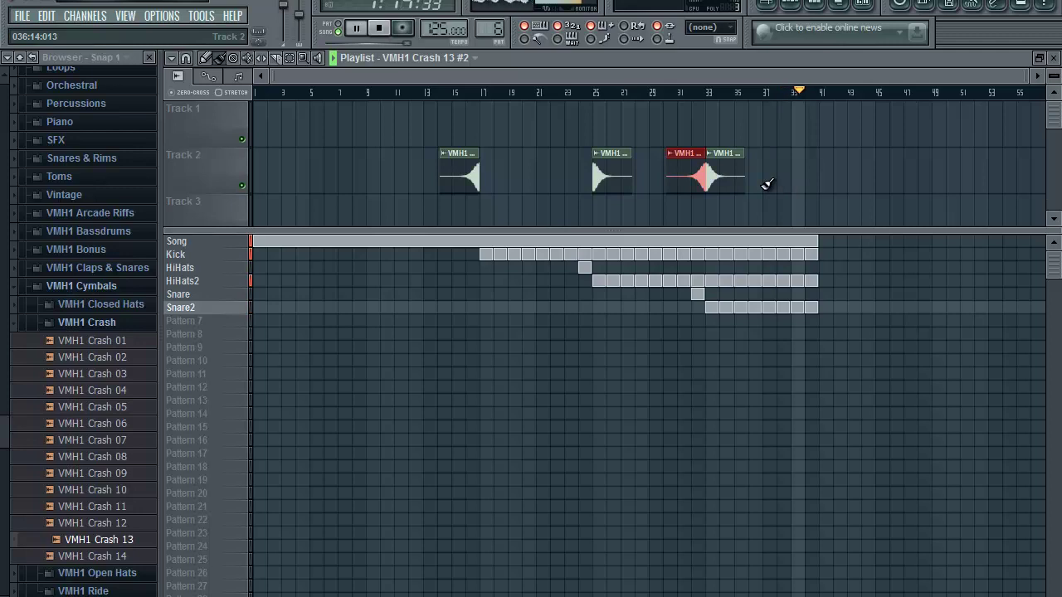
{"action": "key", "text": "space"}
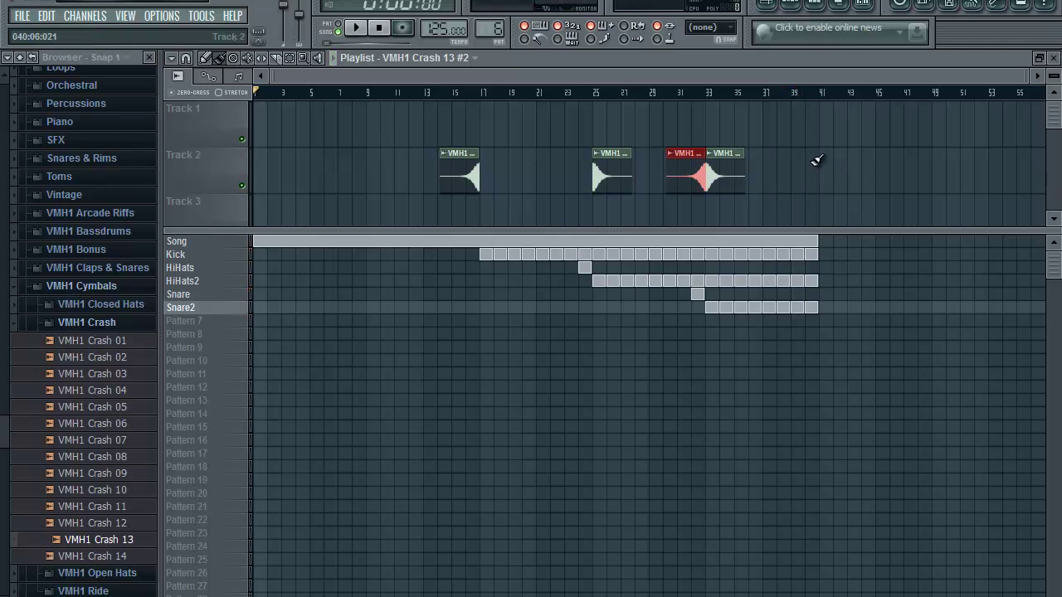
{"action": "scroll", "coordinate": [836, 183], "scroll_direction": "down", "scroll_amount": 1}
{"action": "scroll", "coordinate": [836, 182], "scroll_direction": "up", "scroll_amount": 1}
{"action": "scroll", "coordinate": [1055, 127], "scroll_direction": "down", "scroll_amount": 1}
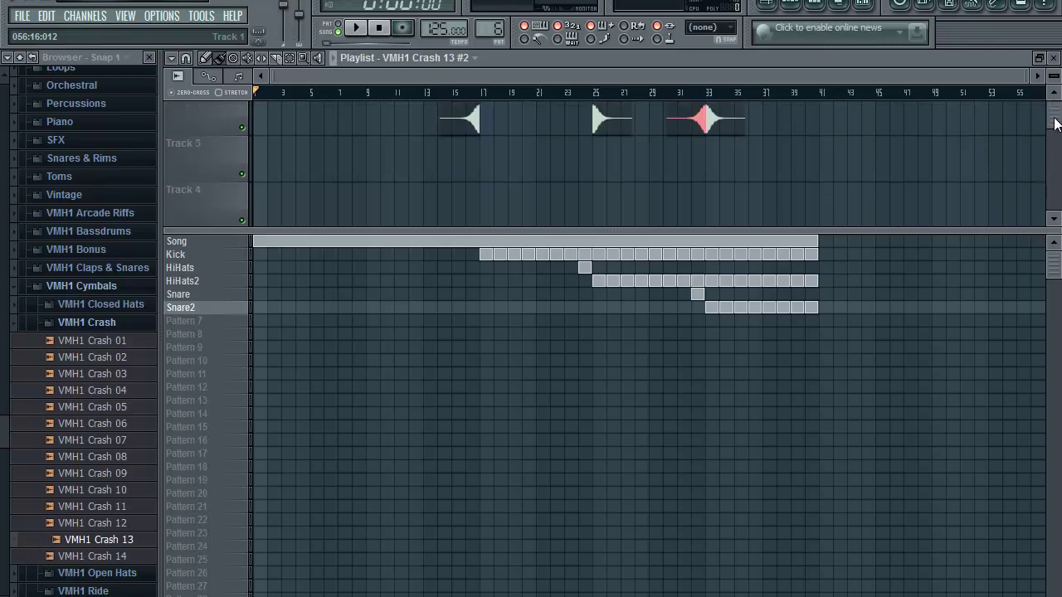
{"action": "scroll", "coordinate": [1056, 122], "scroll_direction": "up", "scroll_amount": 1}
{"action": "scroll", "coordinate": [1055, 125], "scroll_direction": "down", "scroll_amount": 1}
{"action": "scroll", "coordinate": [1056, 126], "scroll_direction": "up", "scroll_amount": 1}
{"action": "scroll", "coordinate": [1057, 126], "scroll_direction": "down", "scroll_amount": 1}
{"action": "scroll", "coordinate": [1057, 125], "scroll_direction": "down", "scroll_amount": 1}
{"action": "scroll", "coordinate": [1056, 123], "scroll_direction": "up", "scroll_amount": 1}
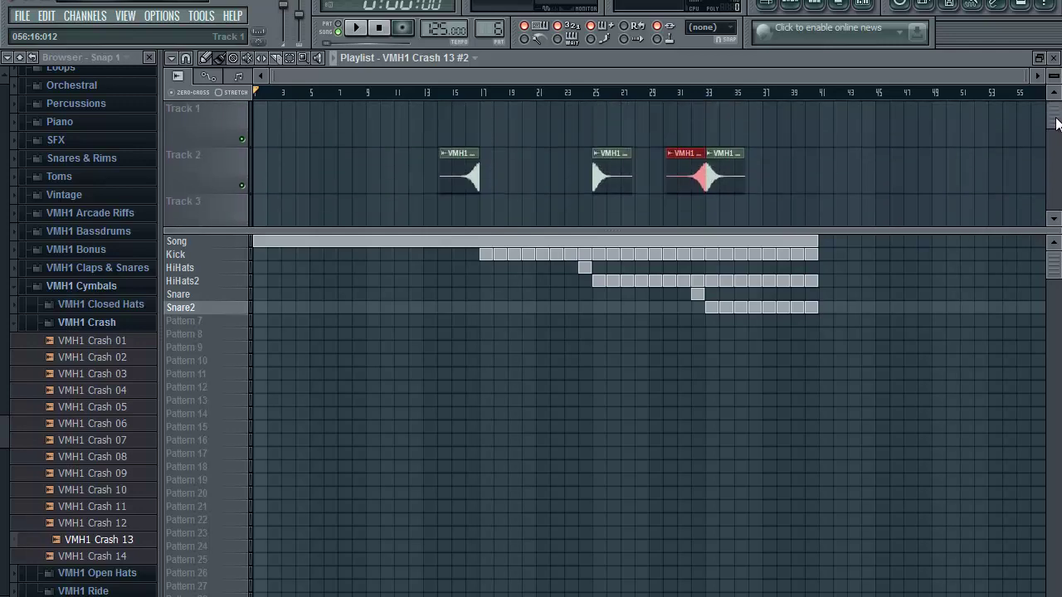
{"action": "scroll", "coordinate": [1056, 122], "scroll_direction": "down", "scroll_amount": 2}
{"action": "scroll", "coordinate": [1056, 122], "scroll_direction": "up", "scroll_amount": 2}
- Try HiHats2 pattern blocks across bars 1 to 24, play them briefly and remove them
{"action": "left_click_drag", "start_coordinate": [259, 280], "coordinate": [588, 273]}
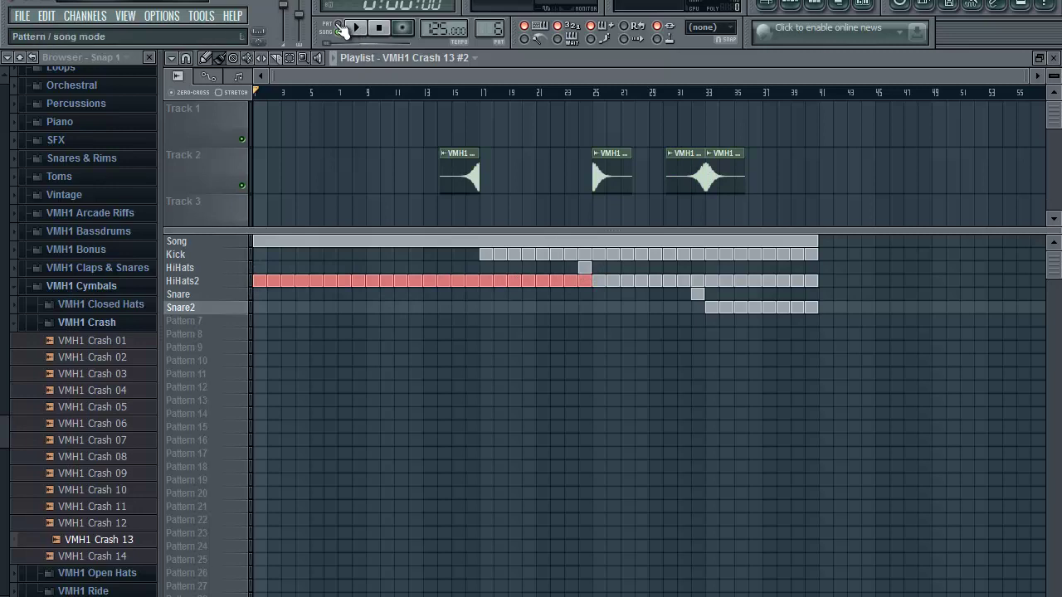
{"action": "left_click", "coordinate": [354, 28]}
{"action": "left_click", "coordinate": [379, 29]}
{"action": "mouse_move", "coordinate": [597, 297]}
{"action": "left_mouse_down"}
{"action": "mouse_move", "coordinate": [588, 282]}
{"action": "mouse_move", "coordinate": [525, 293]}
{"action": "mouse_move", "coordinate": [429, 282]}
{"action": "mouse_move", "coordinate": [272, 286]}
{"action": "mouse_move", "coordinate": [265, 270]}
{"action": "left_mouse_up"}
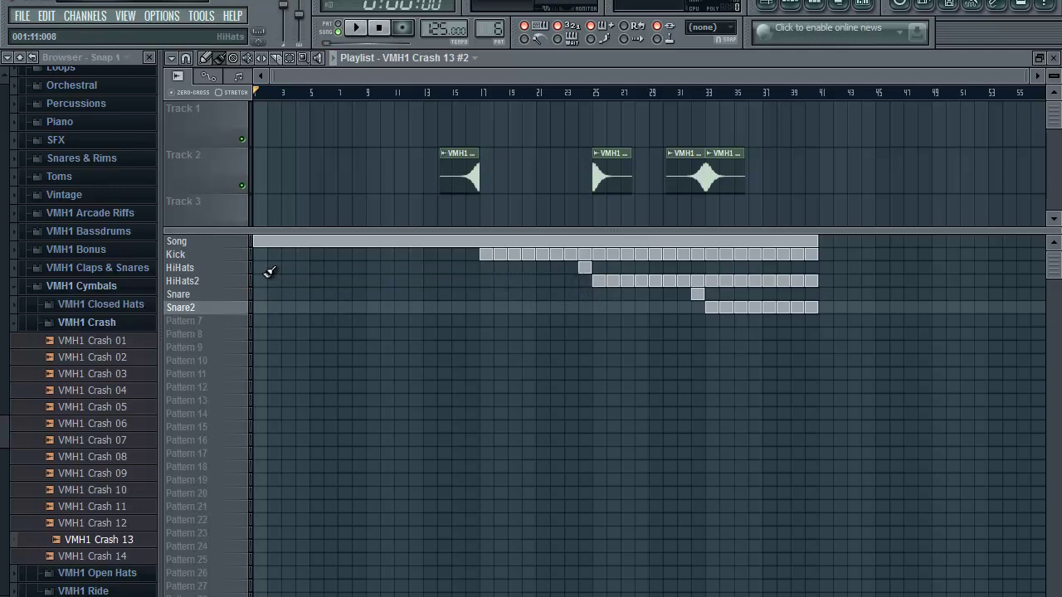
- Hide the playlist and switch the channel display to the Unsorted group
{"action": "left_click", "coordinate": [1053, 57]}
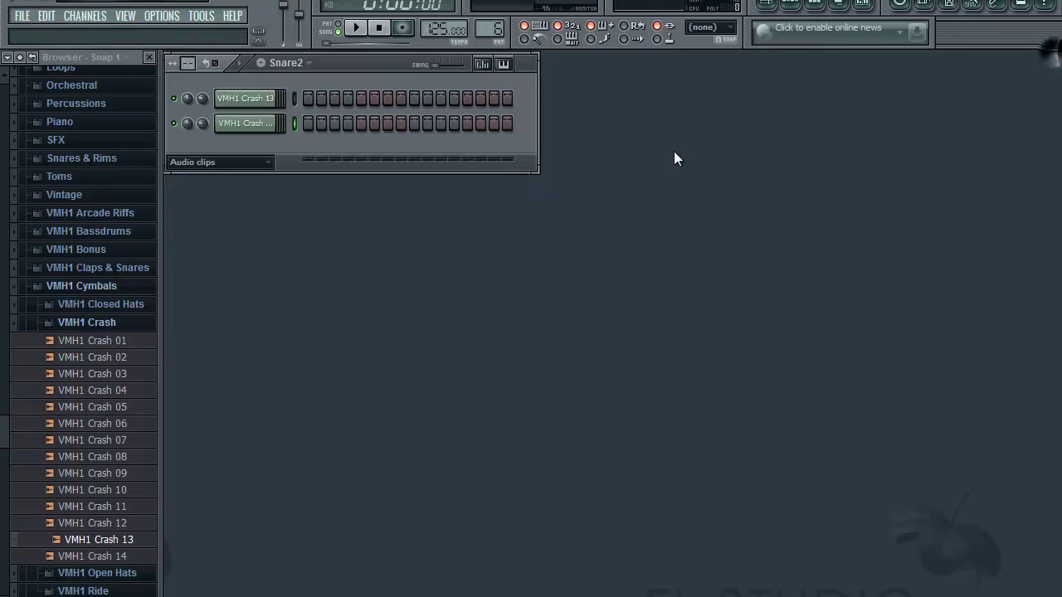
{"action": "left_click", "coordinate": [207, 162]}
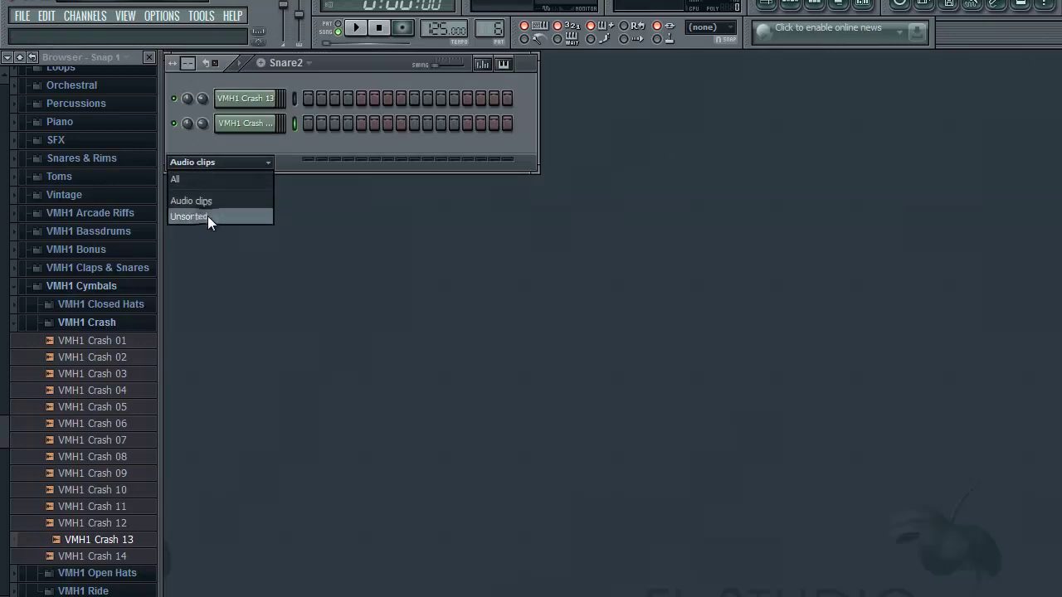
{"action": "left_click", "coordinate": [207, 217]}
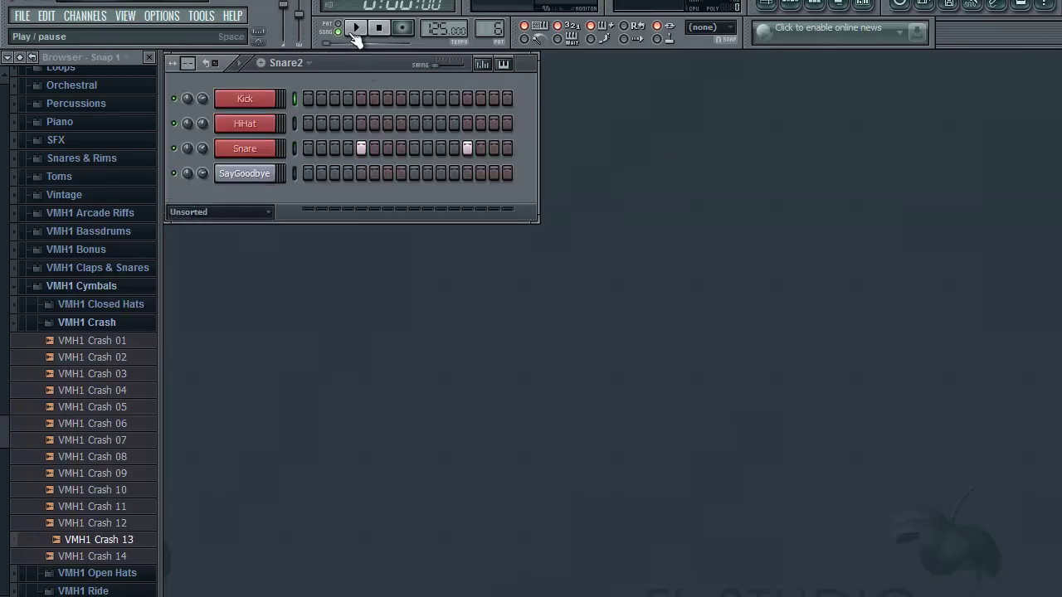